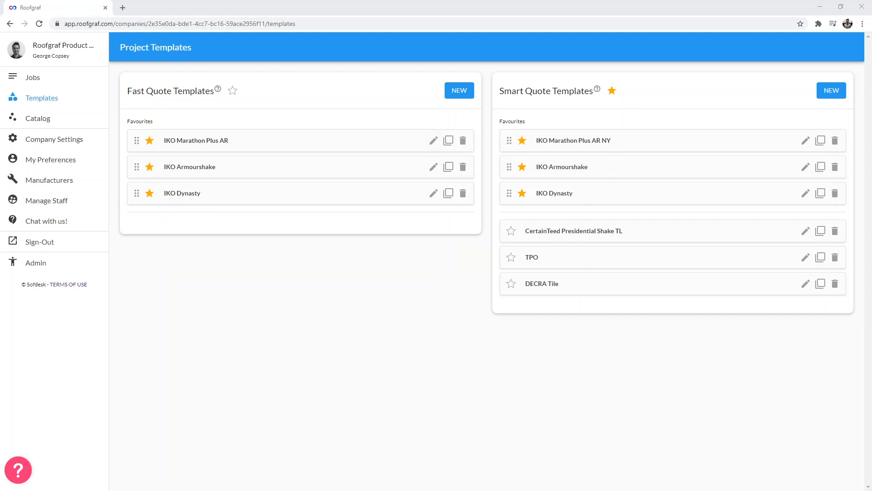
- Start creating a new Smart Quote template
left_click_drag(127, 91, 230, 90)
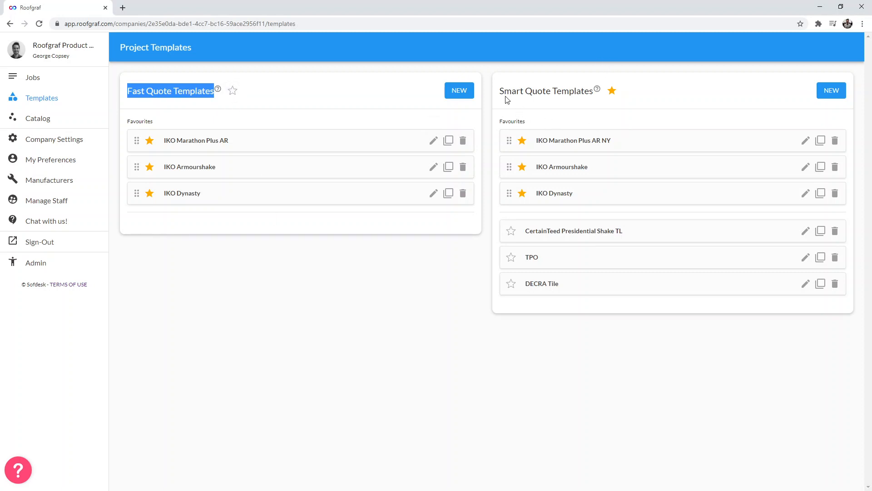
left_click_drag(594, 91, 506, 91)
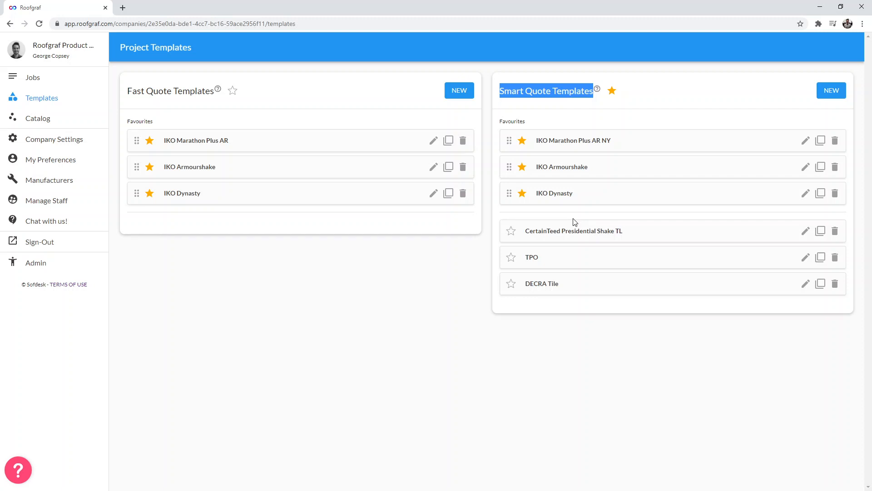
left_click(834, 93)
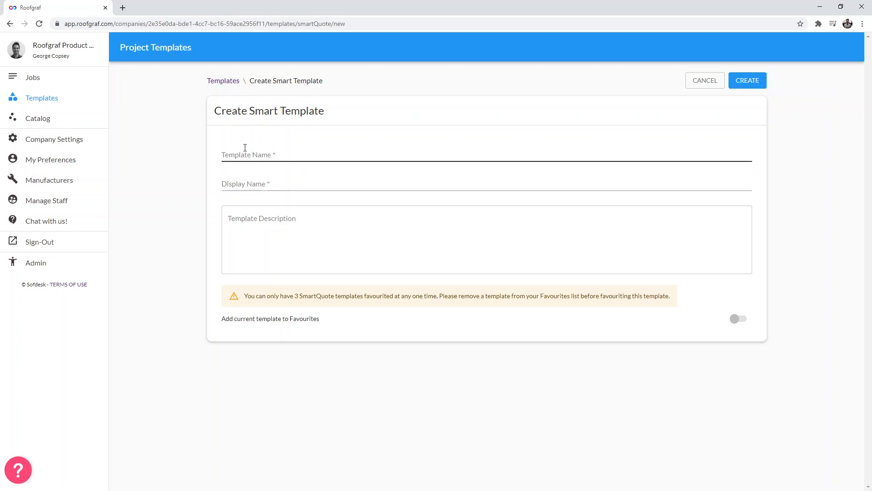
- Set the template name to the user's first name followed by "'s demo template (GAF, Good, NY)"
left_click(269, 157)
type("Geo")
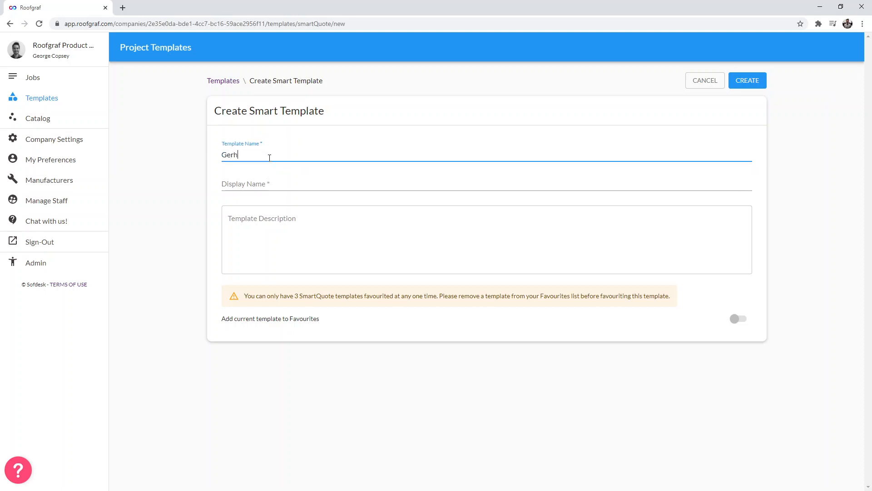
type("rge's demo templay")
key("BackSpace")
type("te")
key("ctrl+a")
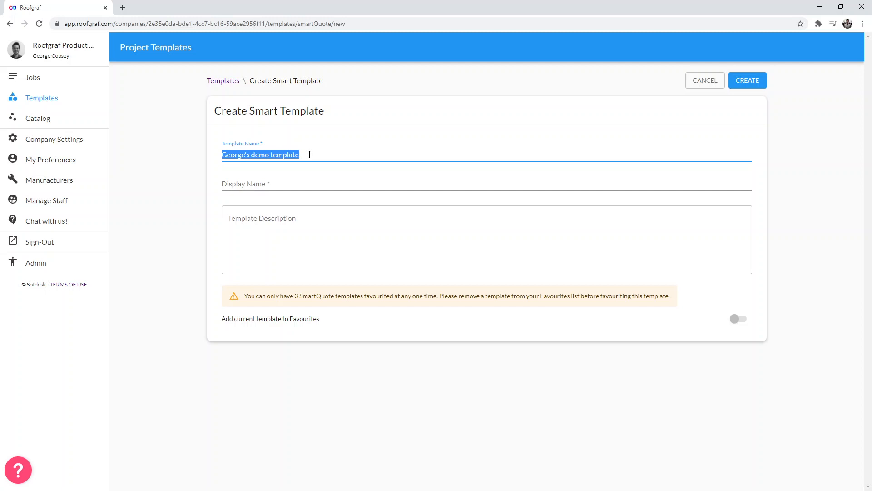
left_click(310, 155)
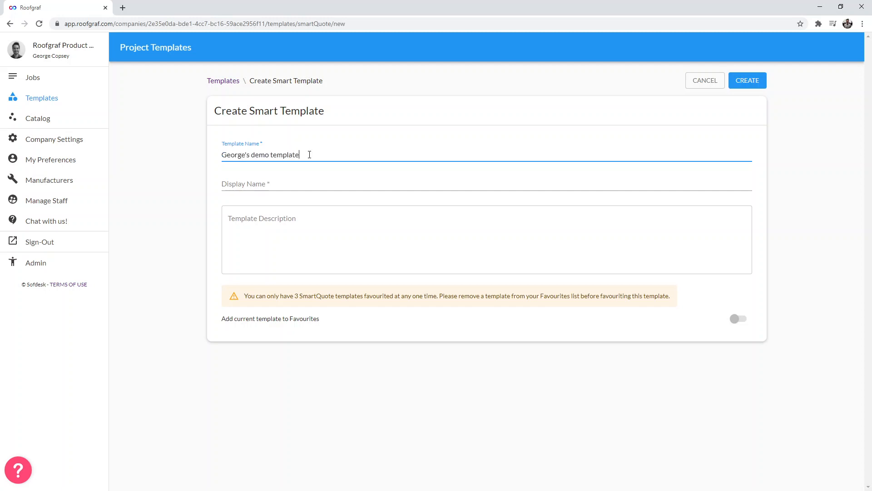
type("(GAF, Good, NY)")
left_click_drag(367, 151, 176, 146)
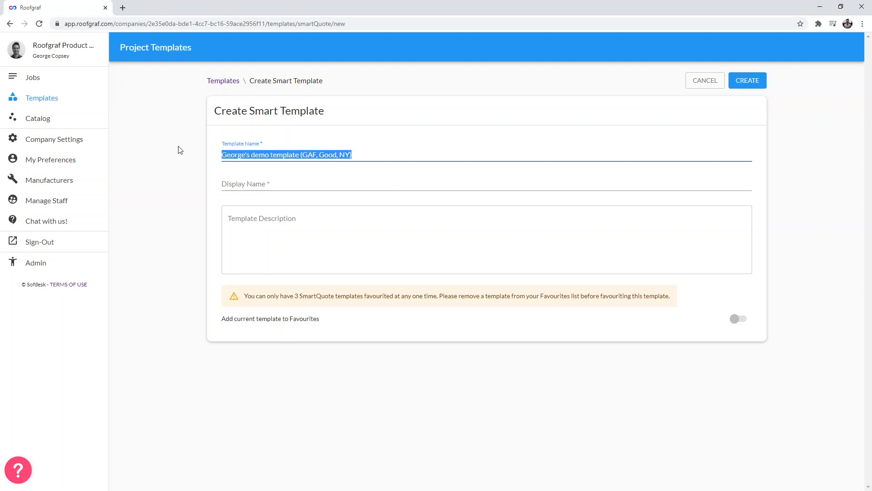
- Set the display name to GAF Good
left_click(260, 177)
left_click(333, 200)
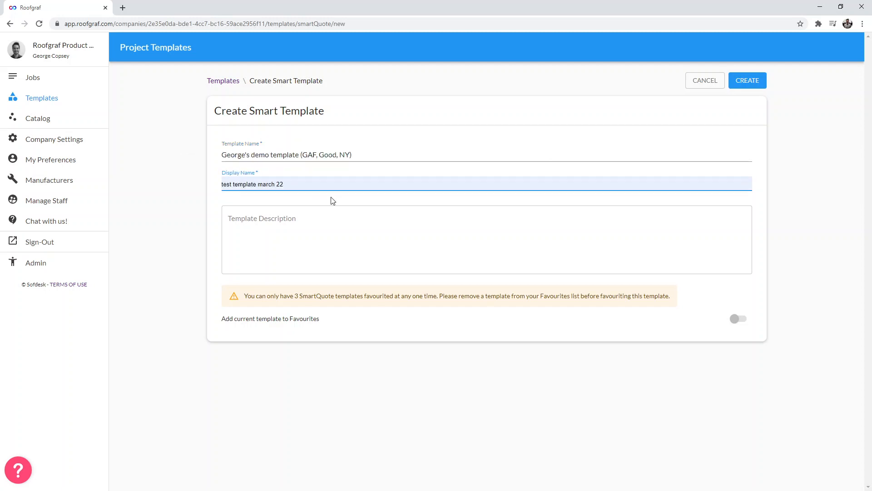
left_click(137, 210)
left_click(253, 184)
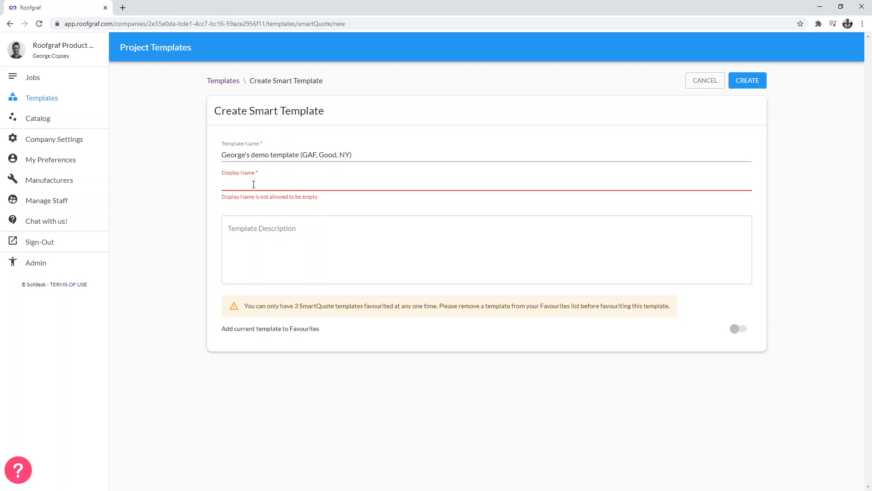
type("Good")
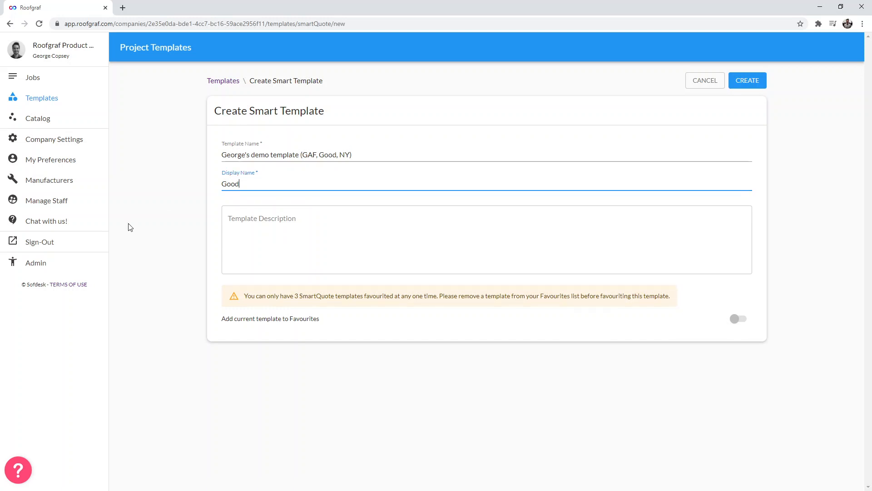
type("GAF")
left_click(163, 216)
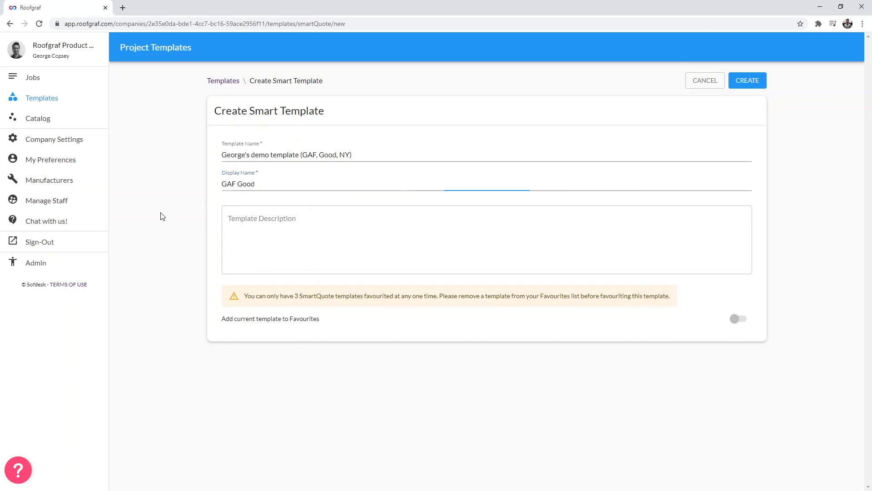
left_click_drag(269, 184, 207, 177)
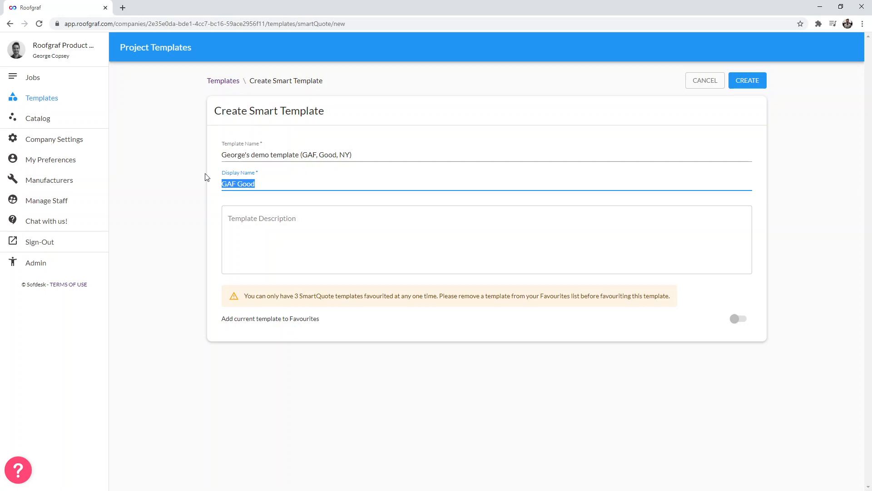
- Enter the template description "Only to be used in the state on NY, for GAF, should be cheapest option on the proposal"
left_click(284, 217)
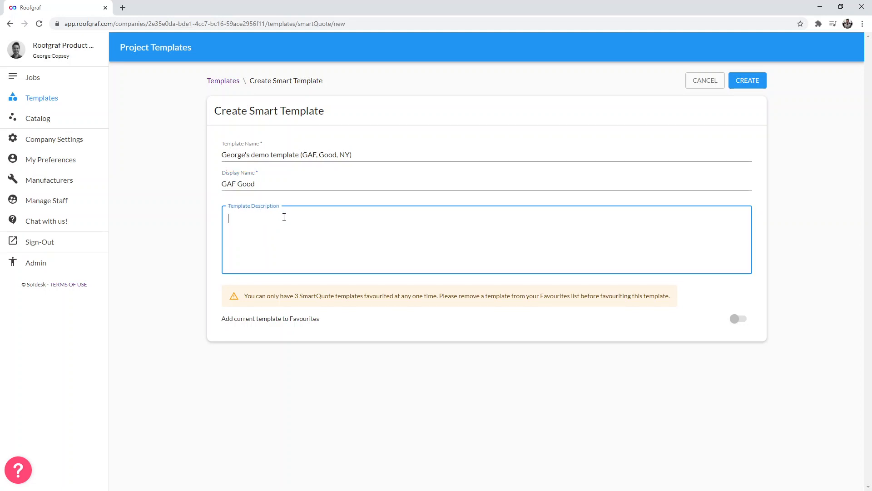
type("Only to be used in the state on NY, ")
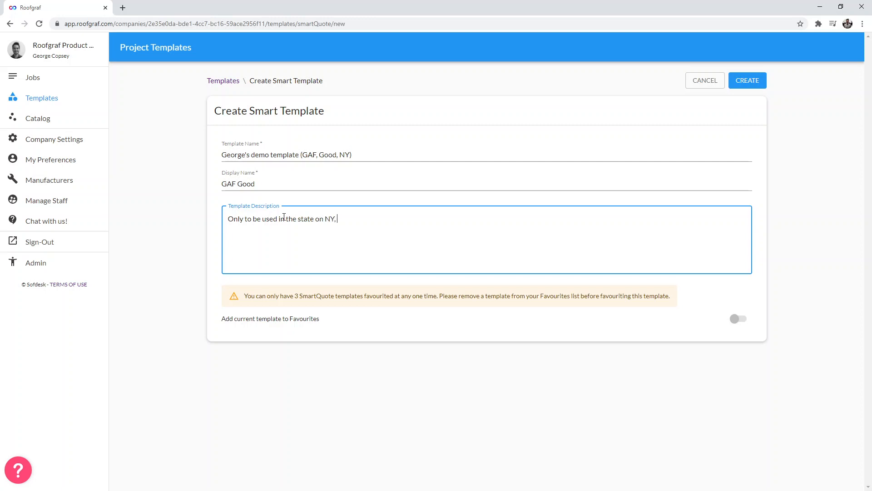
type("for GAF, should be cheapoe")
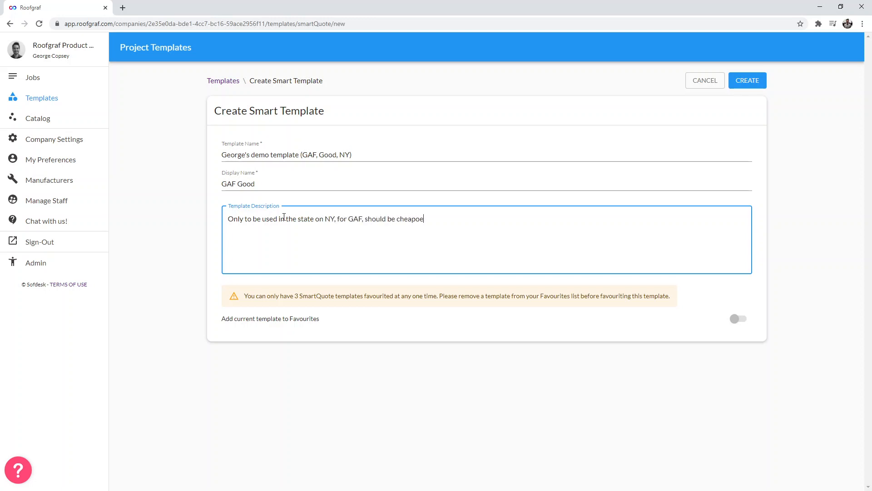
key("BackSpace")
key("BackSpace")
type("est option on the proposal")
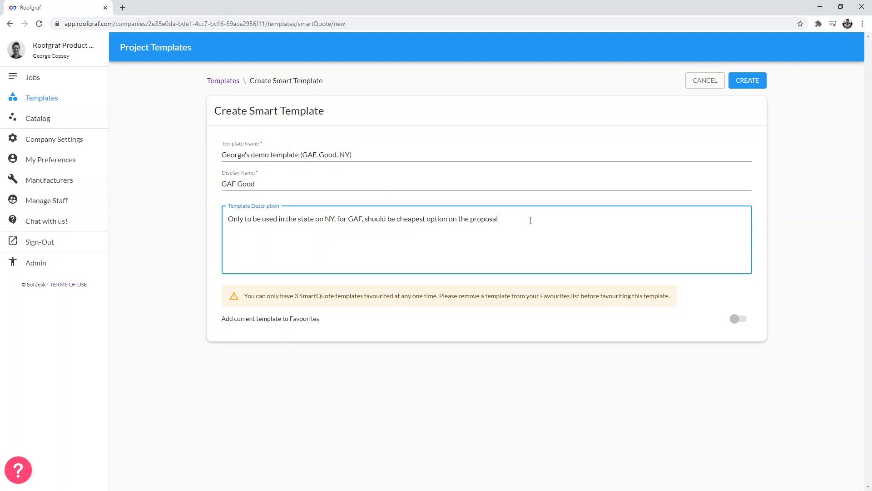
left_click_drag(530, 220, 229, 218)
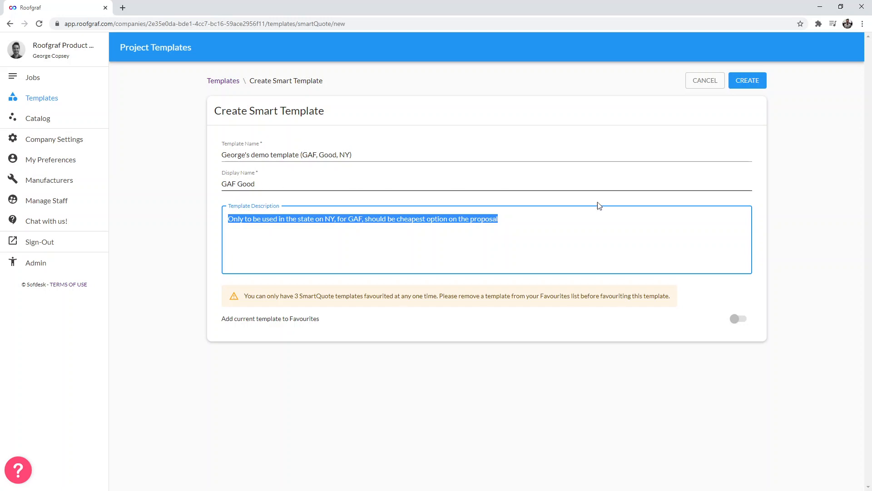
left_click(663, 330)
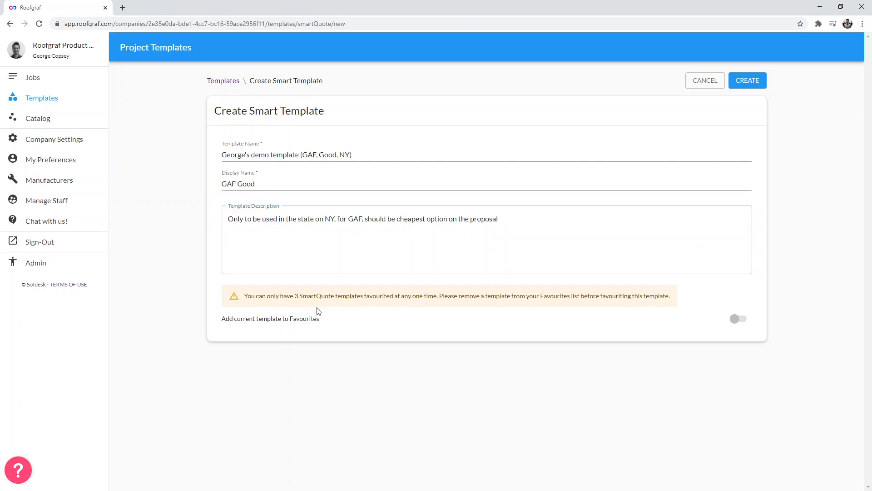
- Create the smart template without adding it to Favourites
left_click_drag(294, 293, 384, 293)
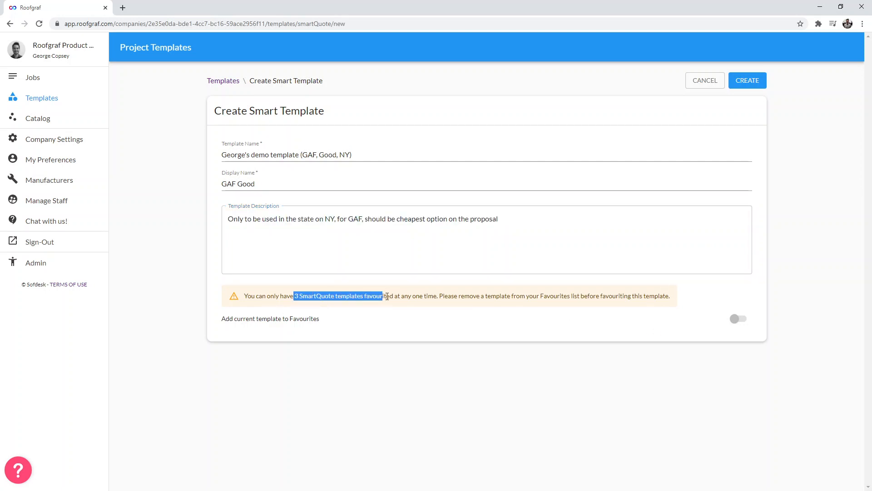
left_click(491, 319)
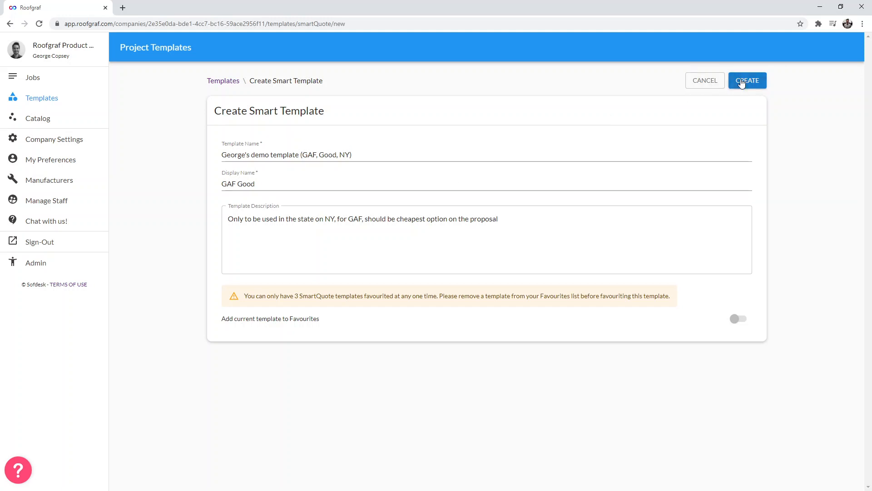
left_click(742, 83)
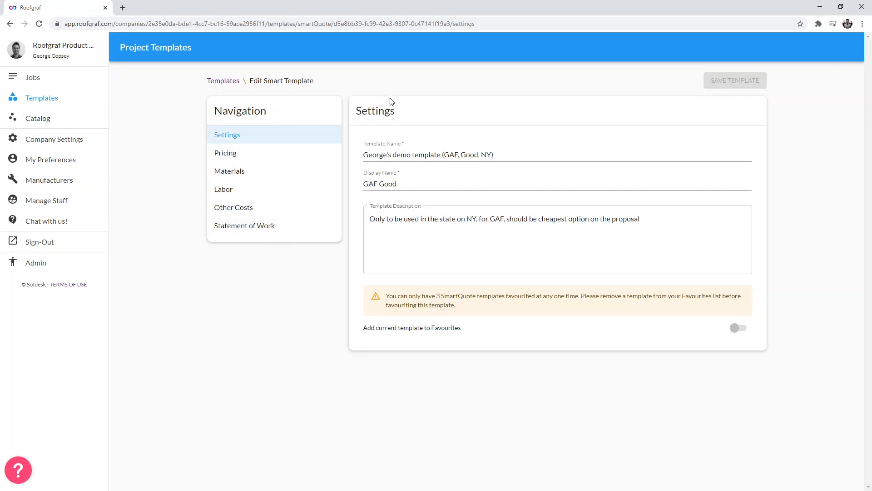
- Open the template's Pricing section and enable the desired price range per square
left_click_drag(401, 115, 352, 113)
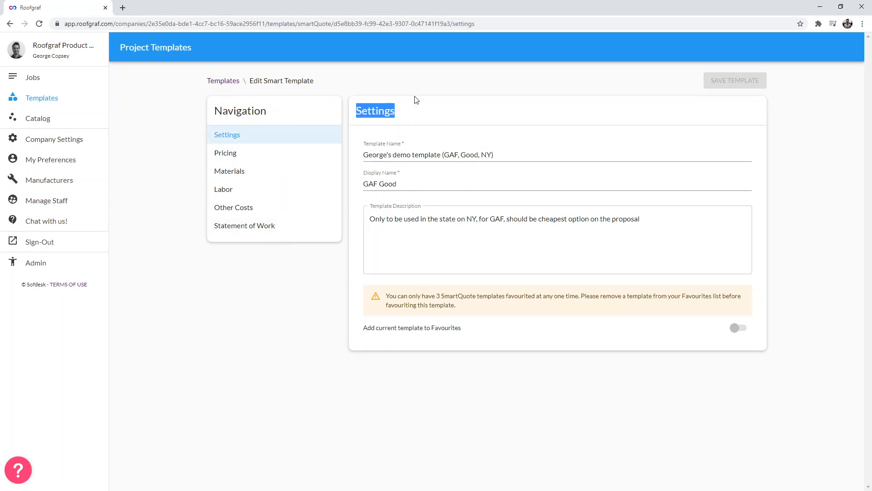
left_click(264, 151)
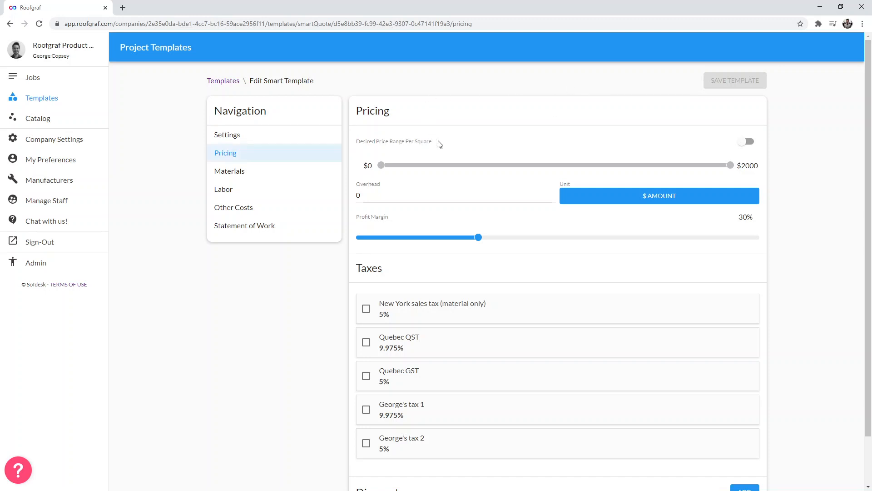
left_click_drag(436, 141, 356, 143)
left_click(489, 132)
left_click(748, 142)
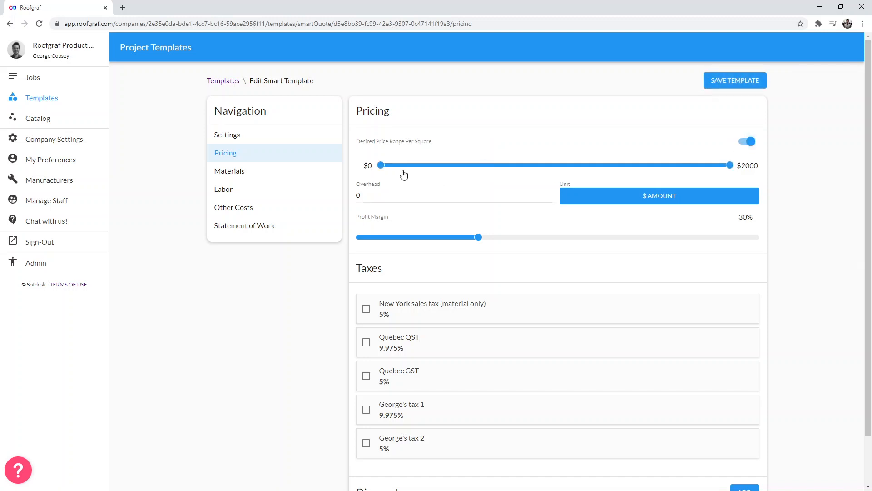
- Set the desired price range per square from $300 to $400
left_click_drag(380, 169, 433, 166)
key("Left")
key("Left")
key("Left")
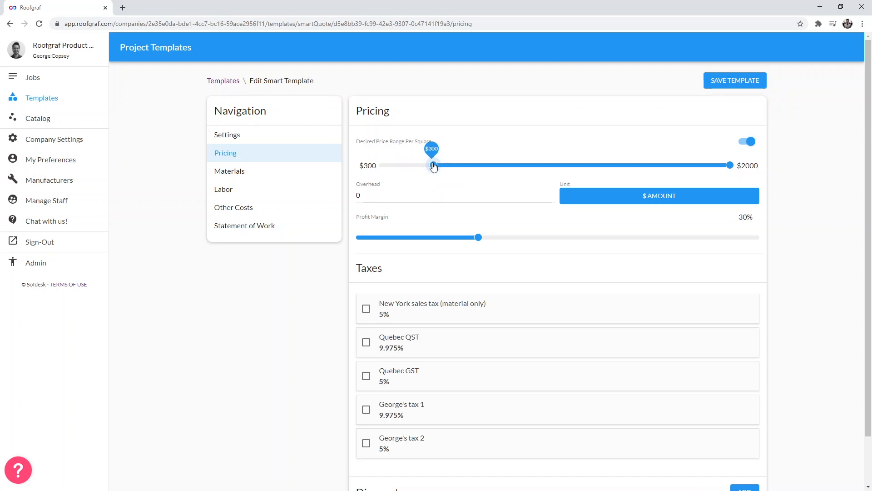
left_click_drag(730, 167, 450, 168)
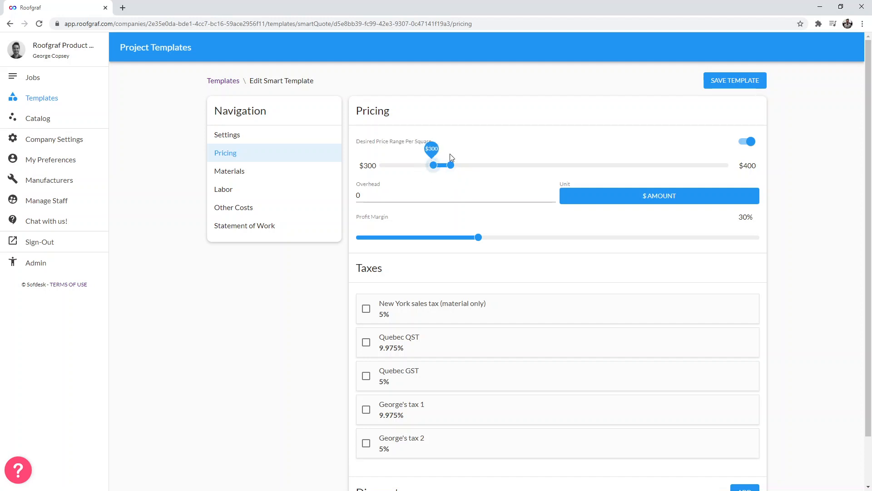
mouse_move(479, 244)
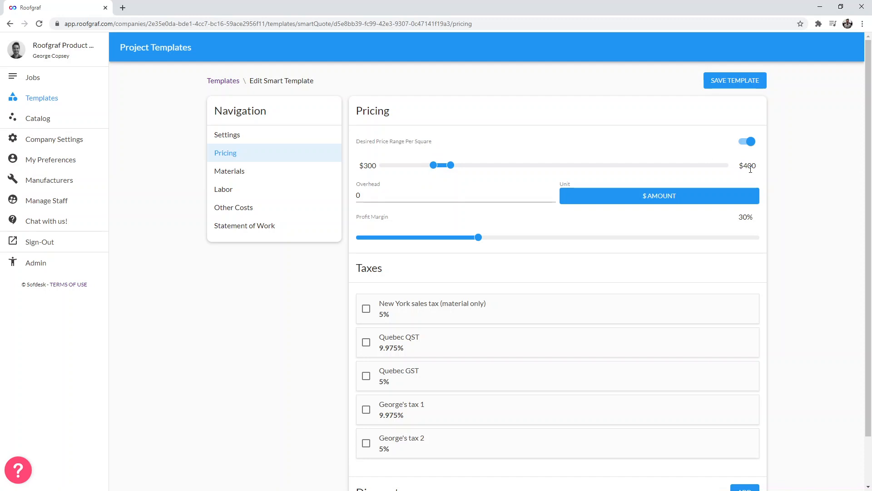
- Switch off the desired price range per square and set the overhead to 1000
left_click(750, 144)
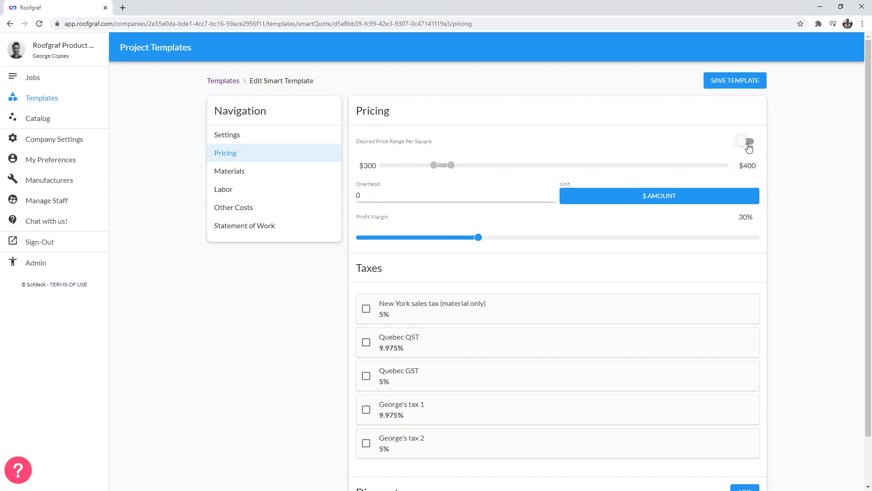
left_click(388, 197)
key("ctrl+a")
type("1000")
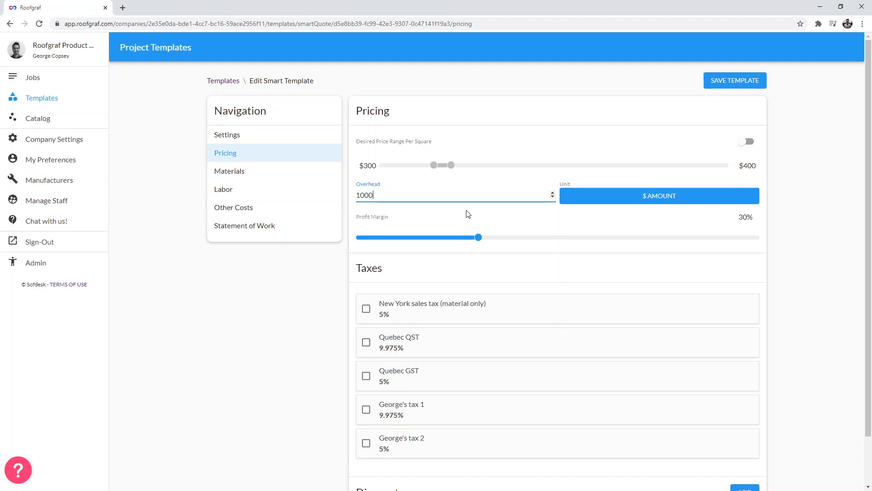
- Examine the overhead, profit margin and tax options in the Pricing section
left_click(312, 262)
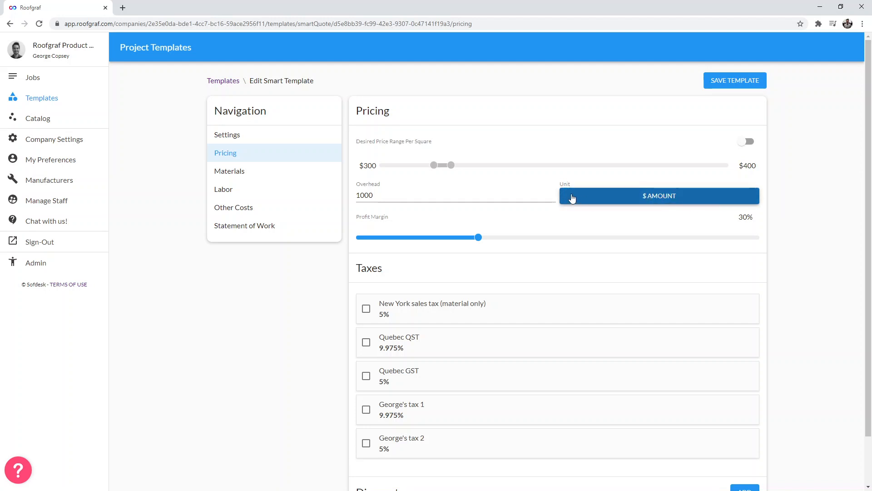
left_click(449, 198)
key("ctrl+a")
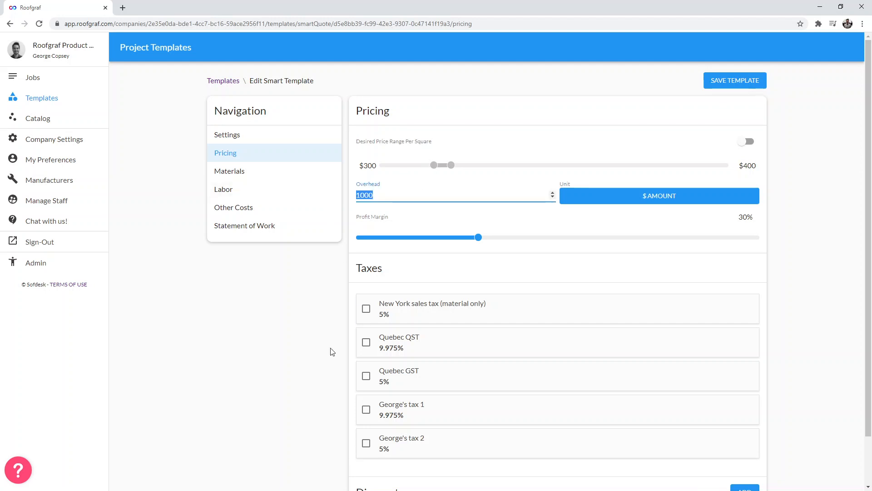
left_click(295, 355)
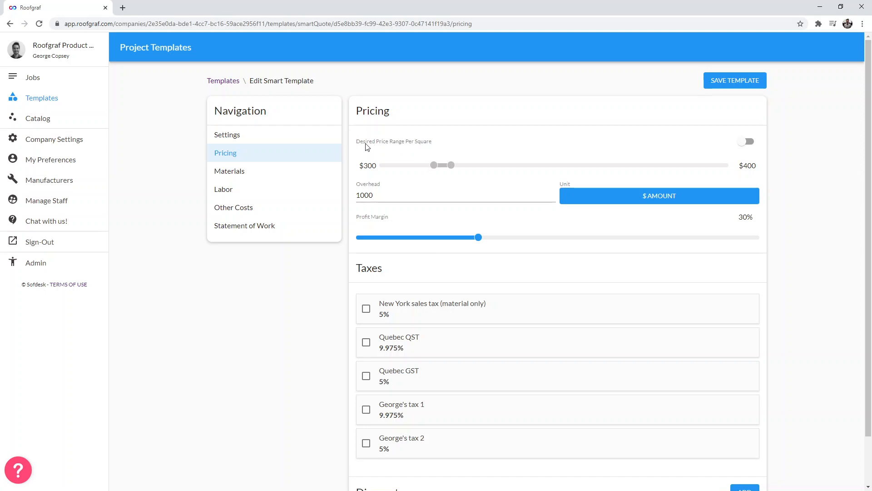
left_click_drag(357, 142, 434, 145)
left_click_drag(479, 237, 459, 239)
left_click_drag(737, 218, 760, 218)
left_click_drag(459, 238, 479, 240)
left_click_drag(390, 222, 375, 223)
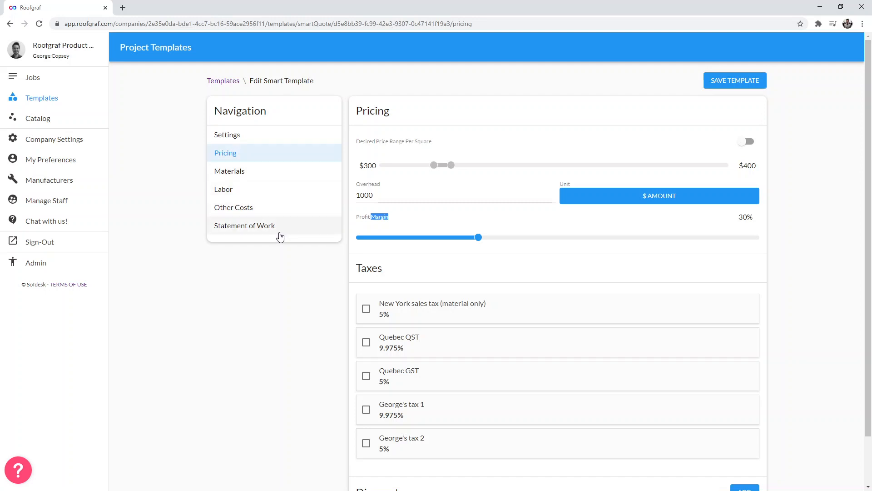
left_click(469, 217)
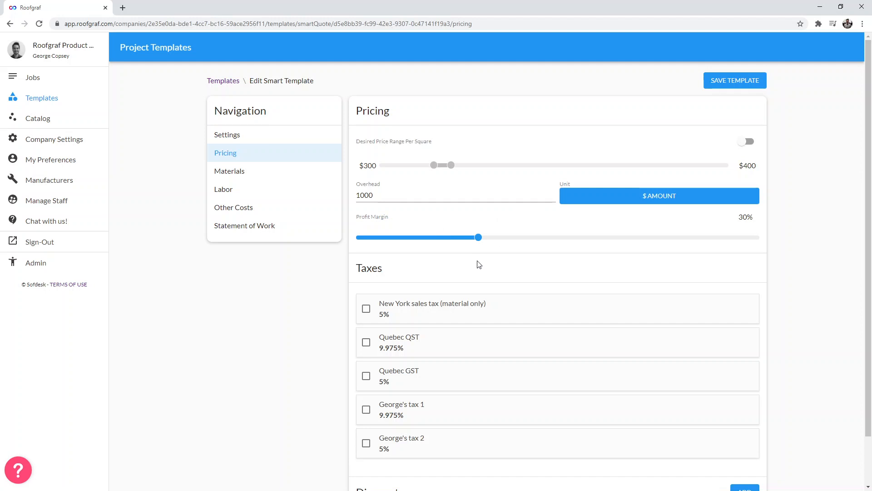
scroll(652, 272, "down", 2)
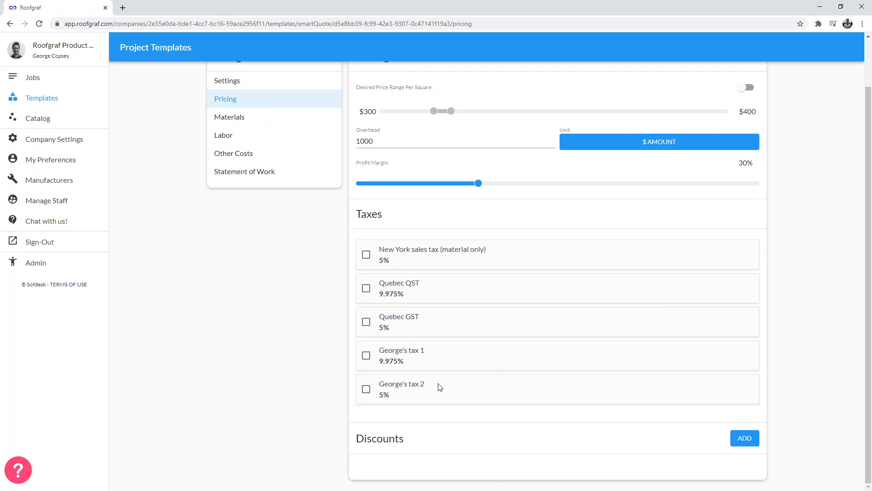
- Open Company Settings in a new tab and browse its tax information list
scroll(419, 255, "up", 1)
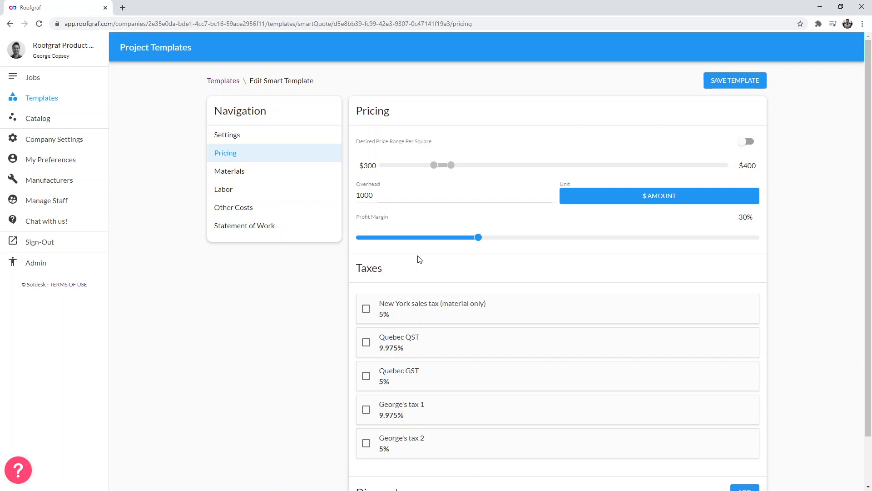
middle_click(83, 144)
left_click(169, 10)
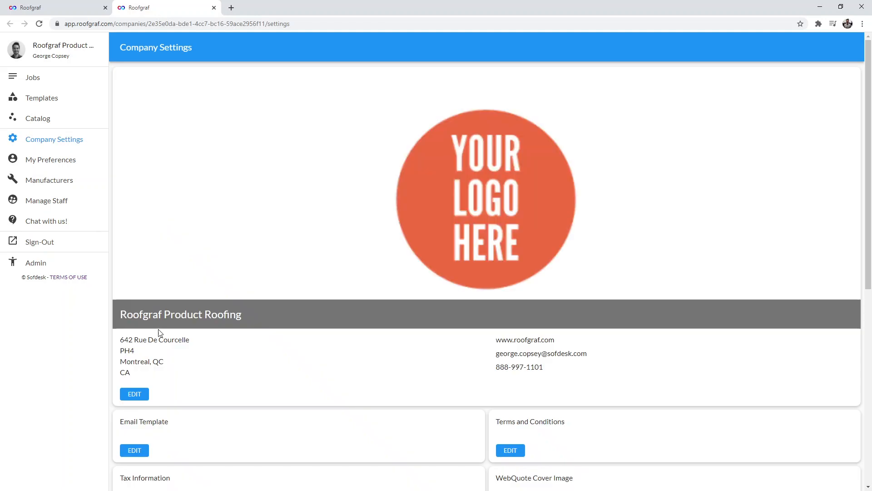
scroll(192, 359, "down", 3)
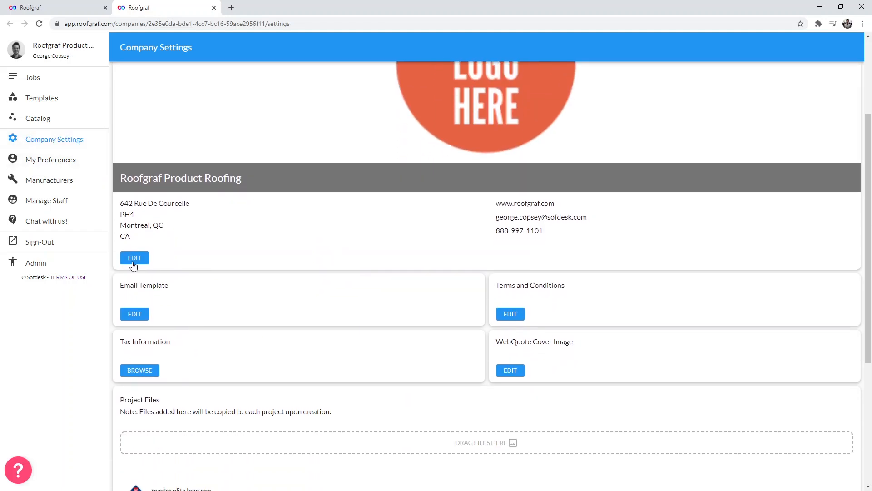
triple_click(134, 339)
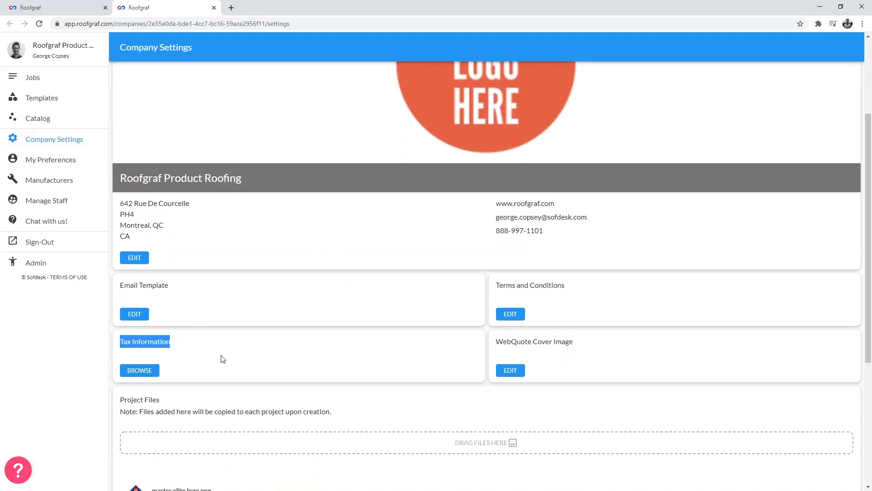
left_click(223, 359)
left_click(140, 371)
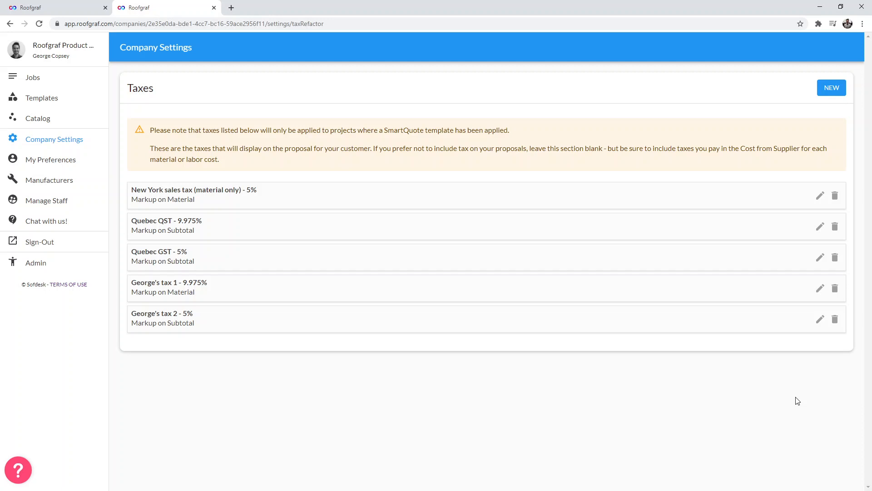
- Fill in a new tax named George's demo tax at 5.5% as markup on material, then cancel it
left_click(829, 89)
left_click(304, 259)
type("G")
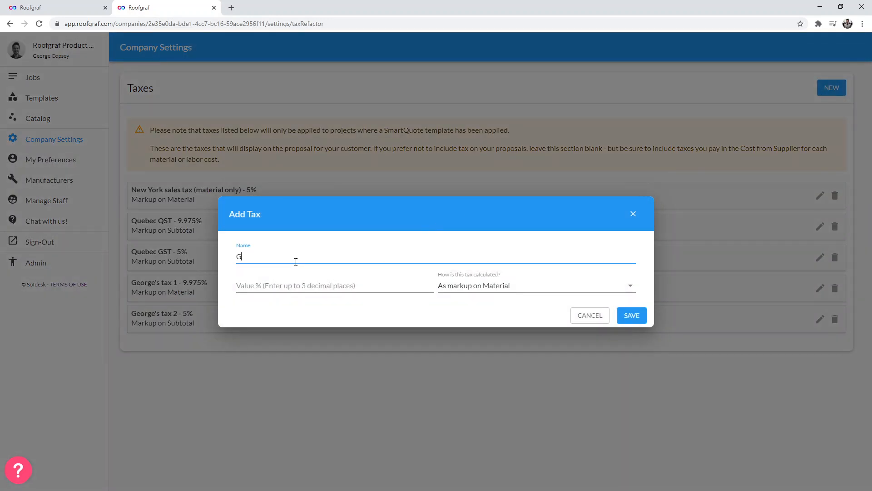
type("eorge's demo tax")
left_click(346, 290)
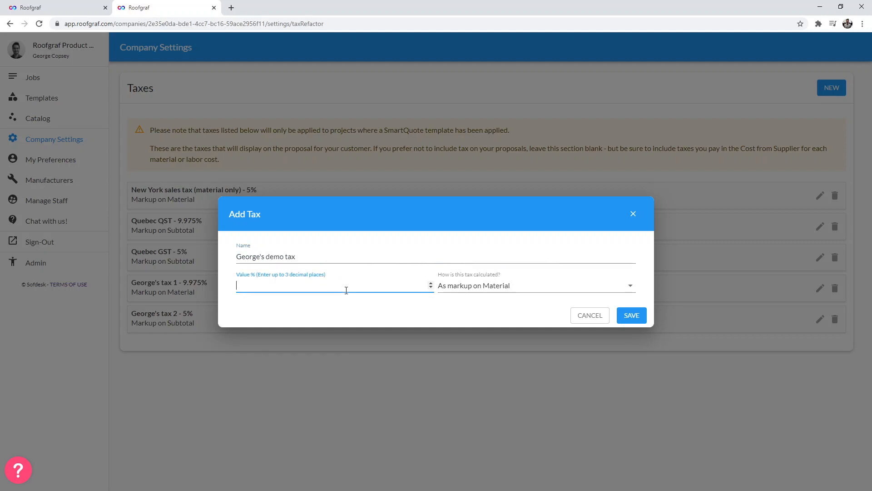
type("5.5")
left_click(526, 288)
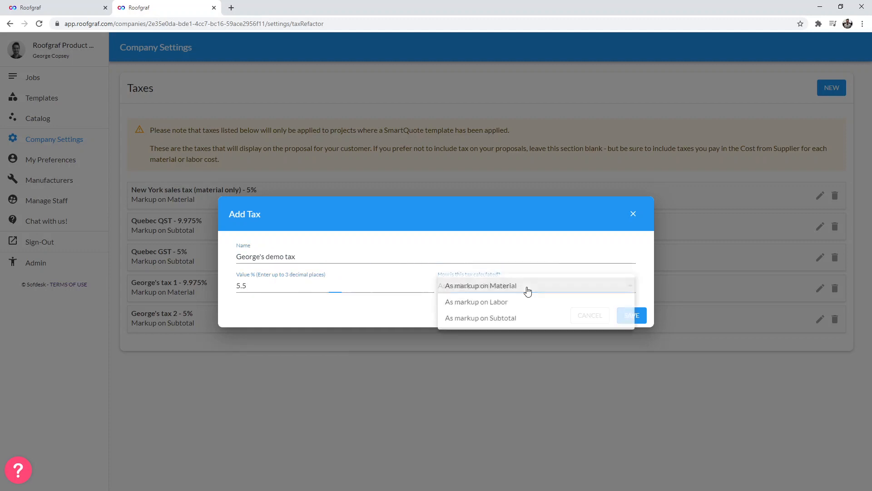
left_click(500, 283)
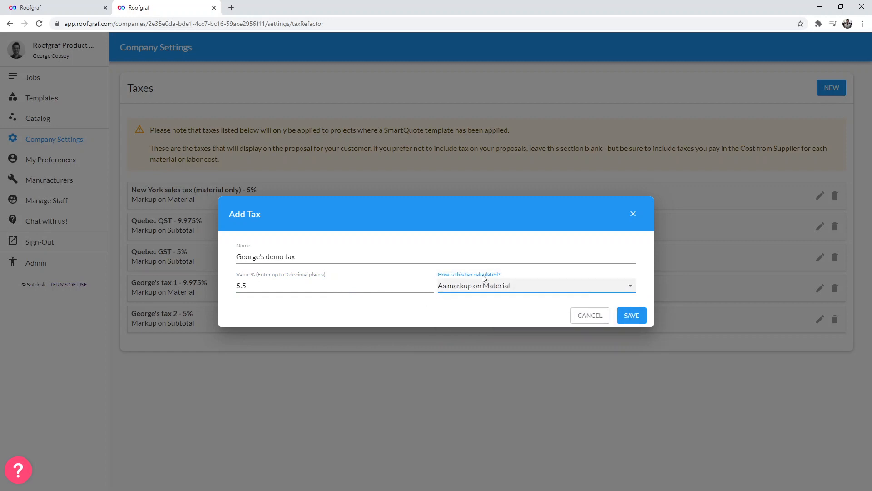
left_click(521, 285)
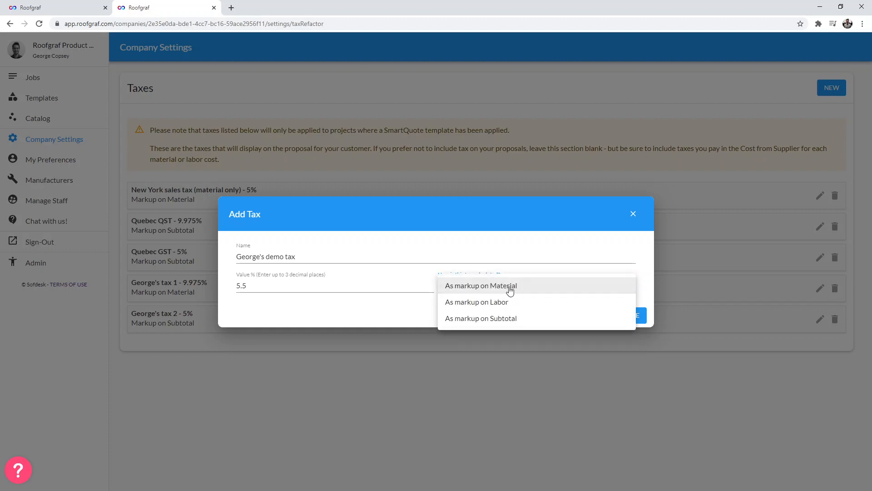
left_click(389, 320)
left_click(503, 287)
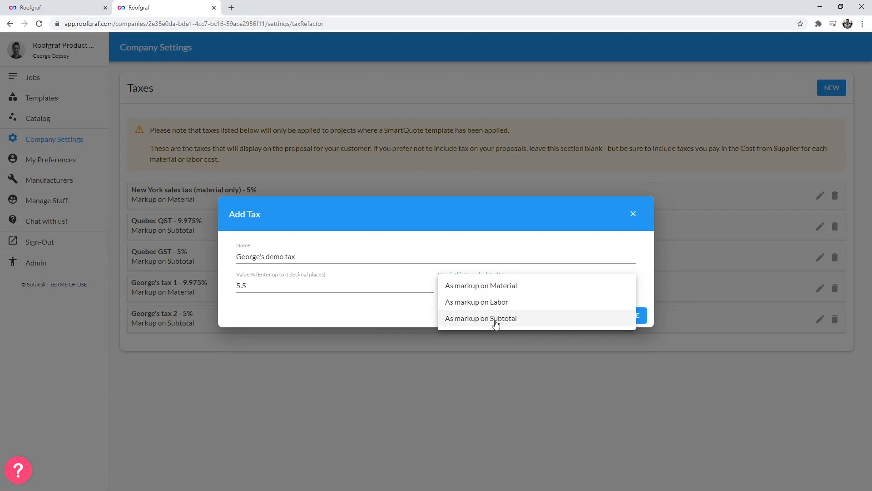
left_click(496, 324)
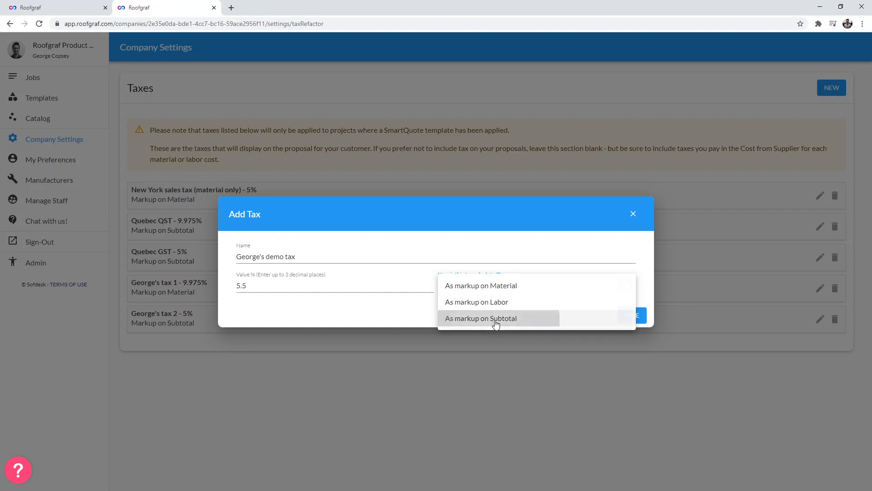
left_click(498, 286)
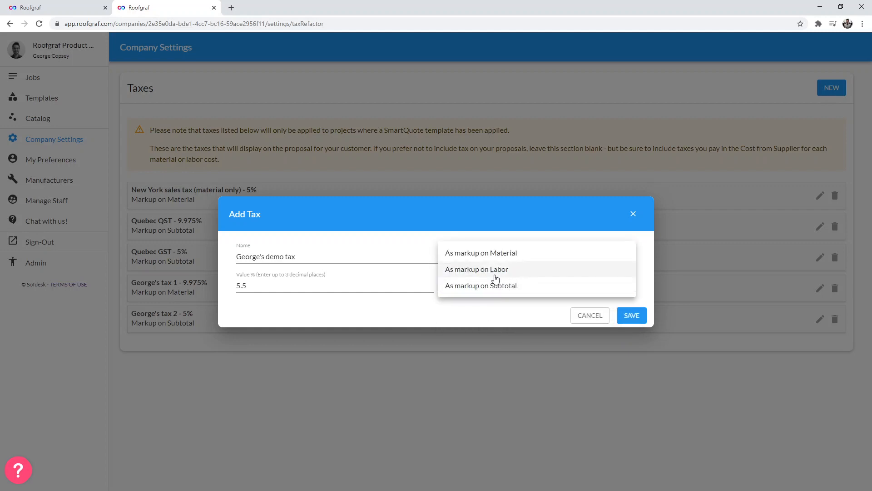
left_click(509, 254)
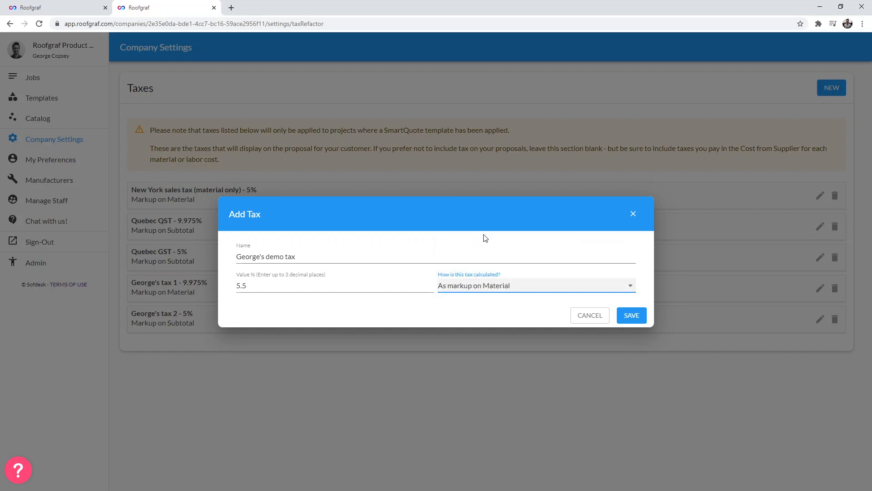
left_click(596, 322)
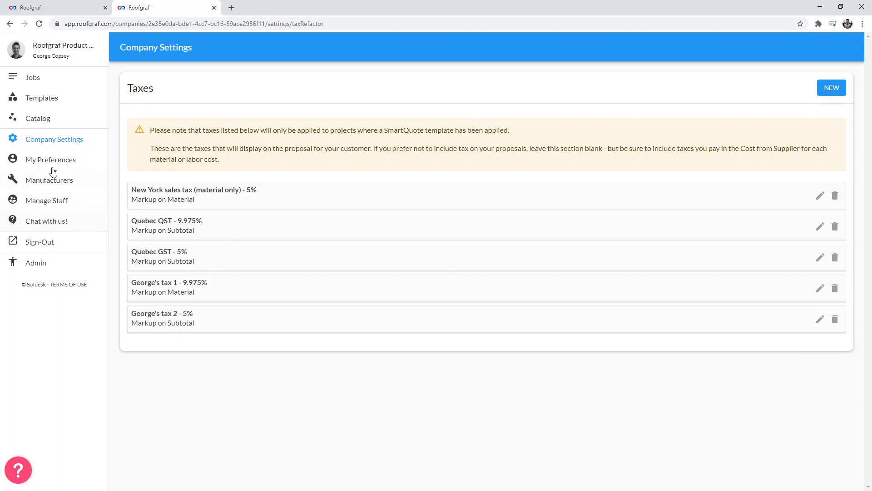
- Return to the template's pricing and select the Quebec QST and Quebec GST taxes
left_click(75, 9)
scroll(436, 232, "down", 2)
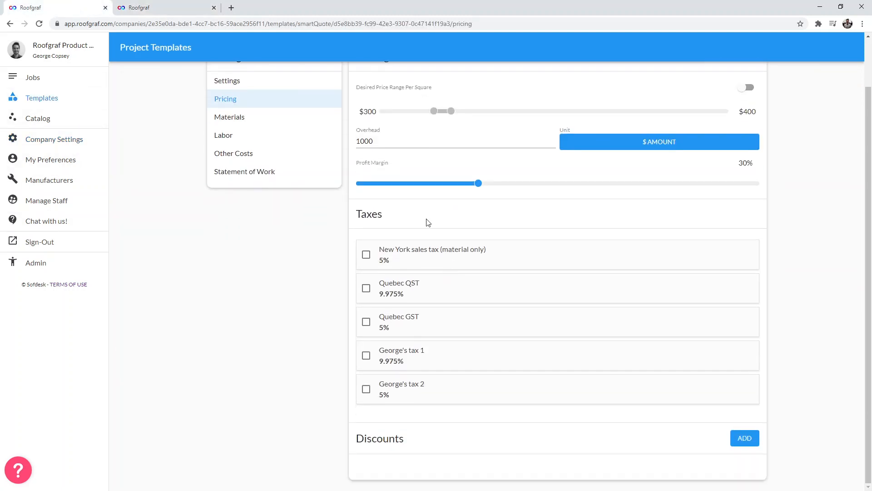
scroll(450, 361, "up", 2)
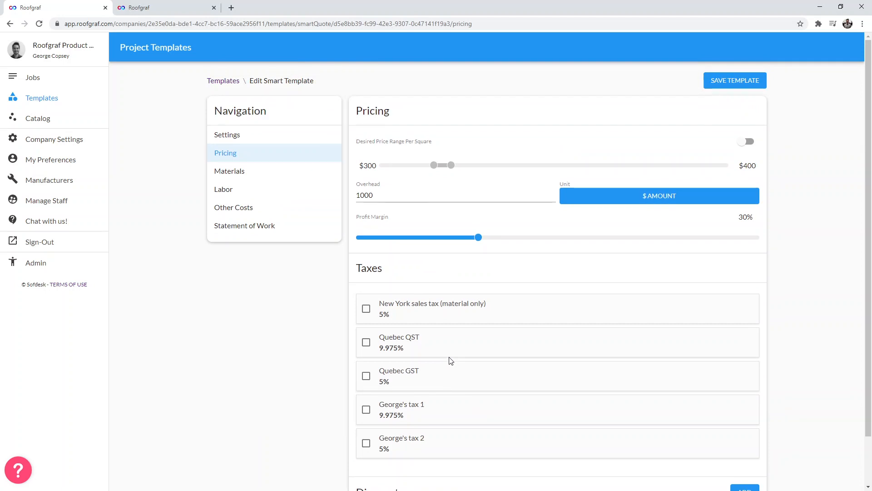
scroll(451, 360, "down", 2)
left_click(367, 290)
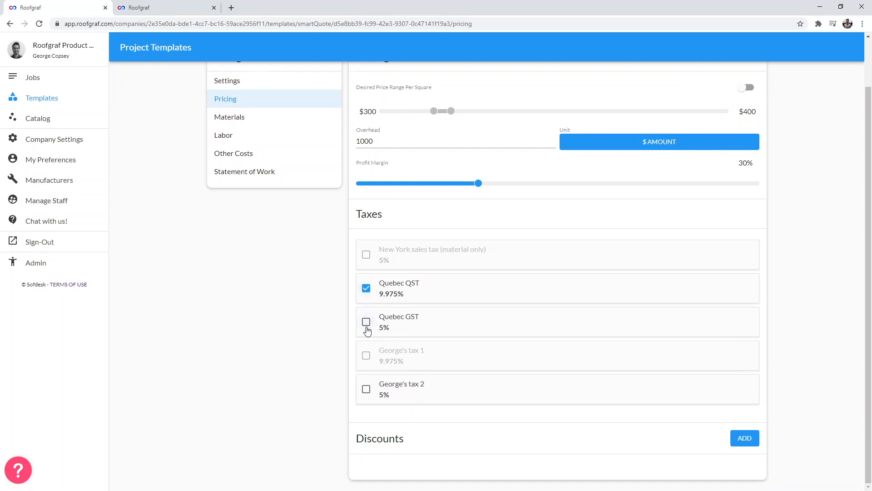
left_click(366, 326)
mouse_move(393, 344)
left_click_drag(423, 316, 379, 316)
left_click_drag(421, 285, 385, 283)
left_click(460, 292)
- Start a new discount named Military Discount with a value of 3 percent
mouse_move(415, 352)
left_click(752, 440)
left_click(276, 223)
type("Militrary")
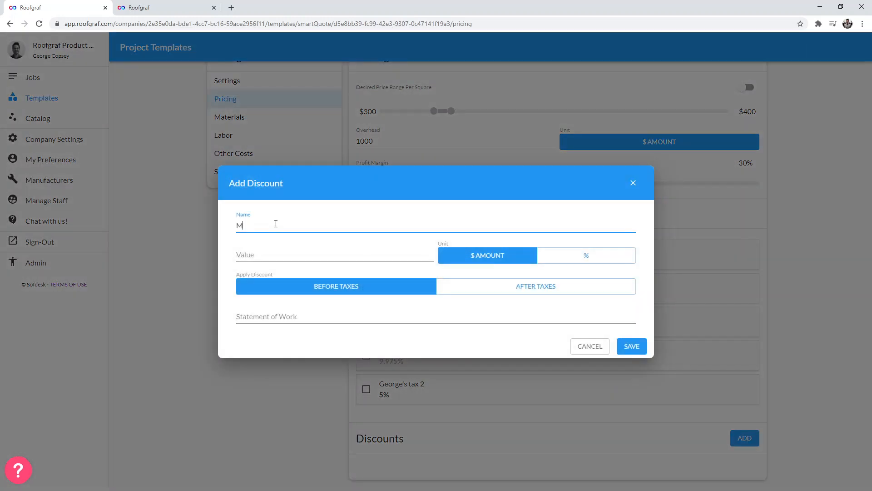
key("Left")
key("Left")
key("Left")
key("BackSpace")
type("Discount")
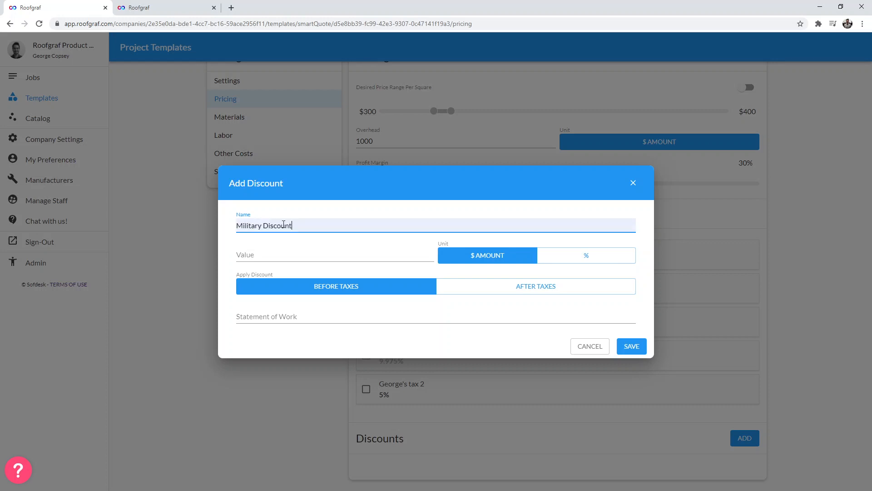
left_click(323, 251)
left_click(576, 257)
left_click(302, 249)
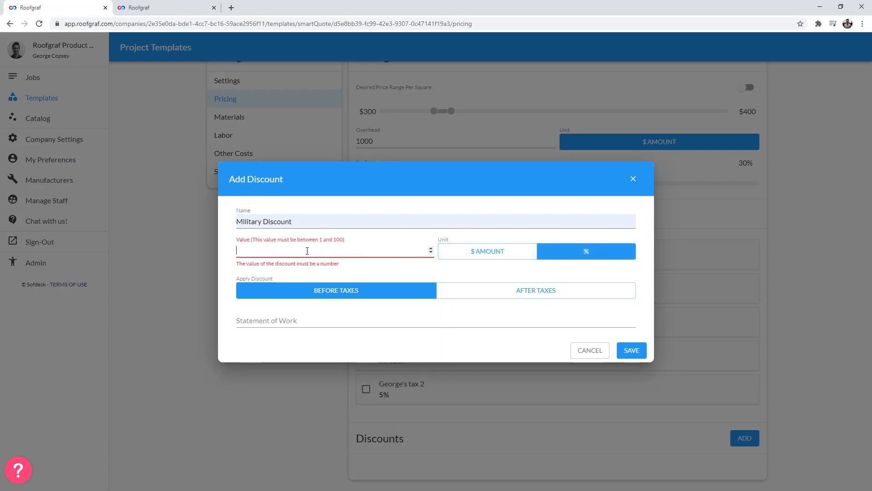
type("3")
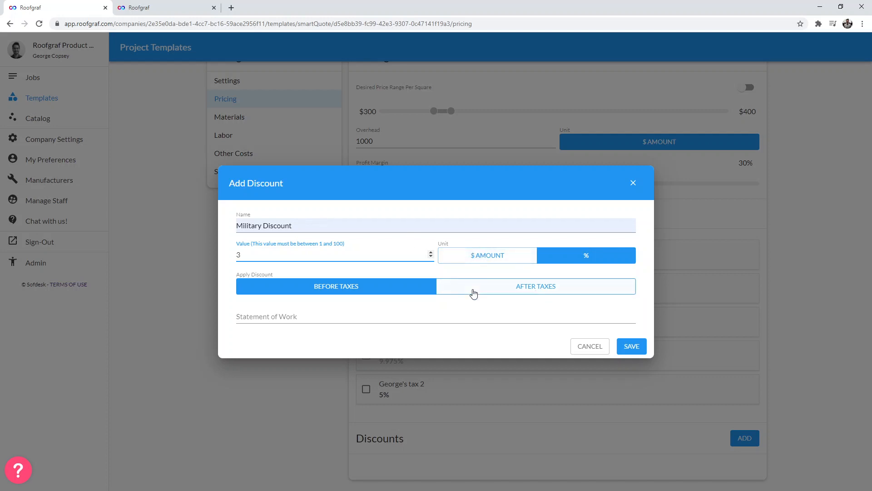
- Set the discount's statement of work to 'Military Discount of 3% of project price applied!' and save it
left_click(287, 312)
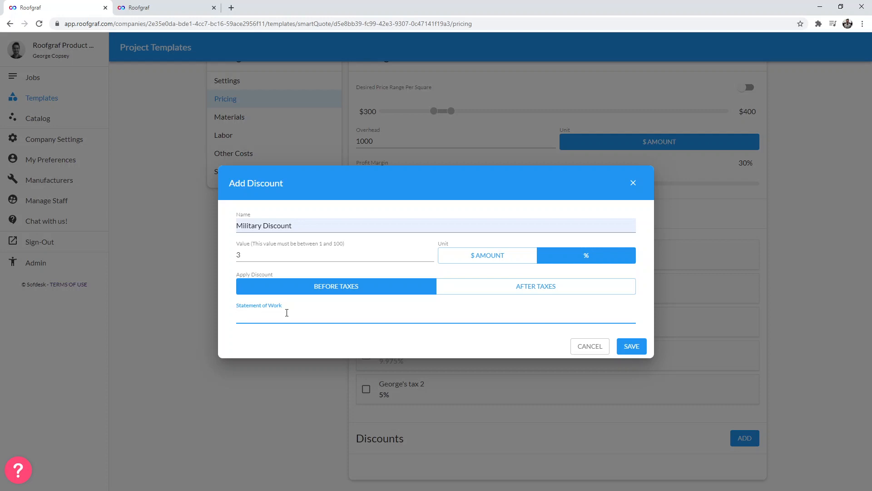
type("Discount")
type("Military ")
type(" of ")
type("3")
type("% of project pr")
type("ice ")
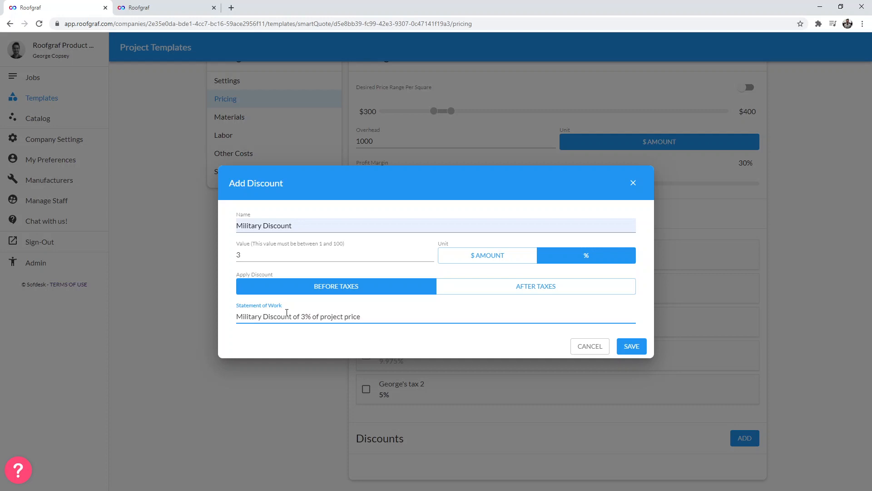
type("applied!")
left_click(633, 348)
- Save the template
scroll(677, 474, "down", 1)
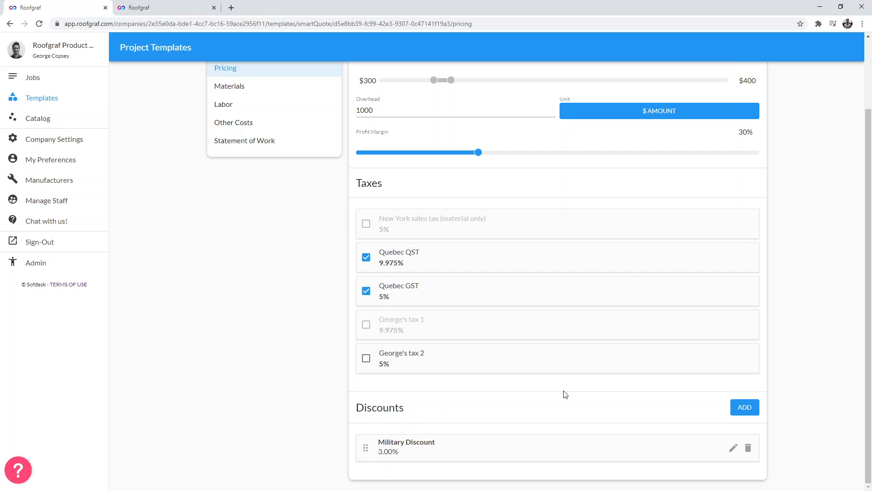
scroll(737, 422, "up", 2)
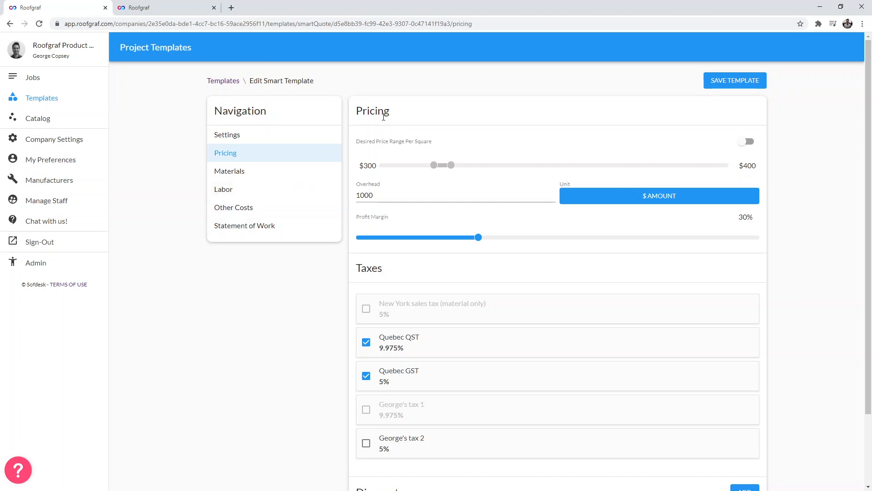
left_click(737, 82)
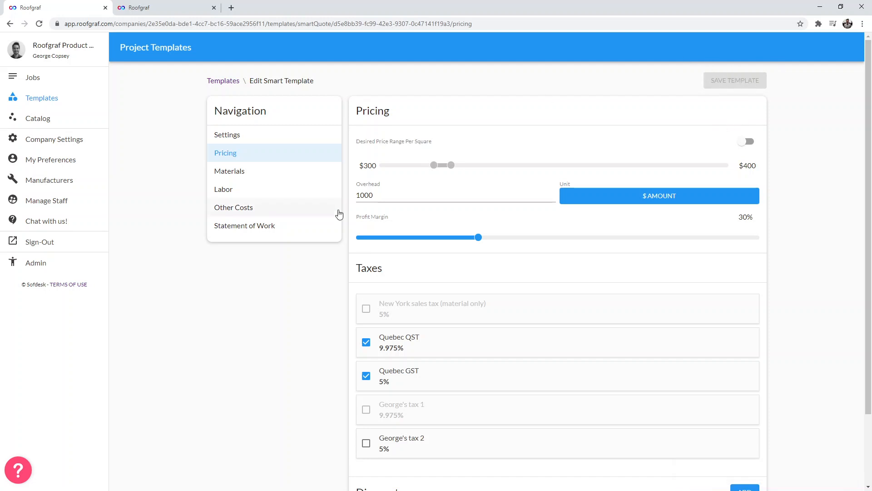
- Lower the profit margin to 25% and save the template again
left_click_drag(469, 243, 459, 242)
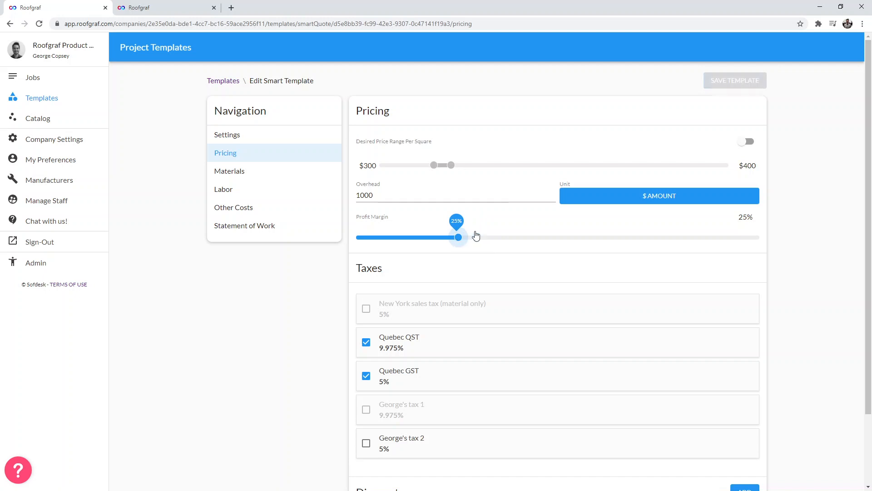
left_click(737, 78)
left_click(737, 82)
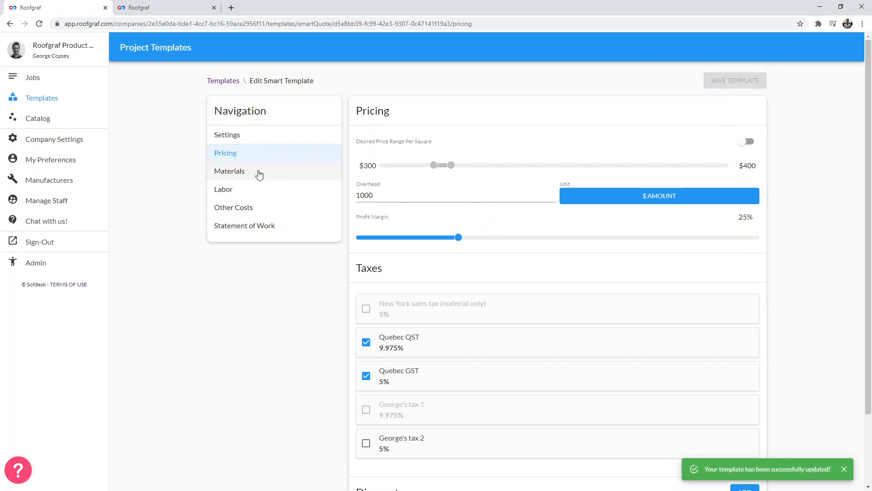
- Open the template's Materials section and examine the add options for each material category
left_click(282, 171)
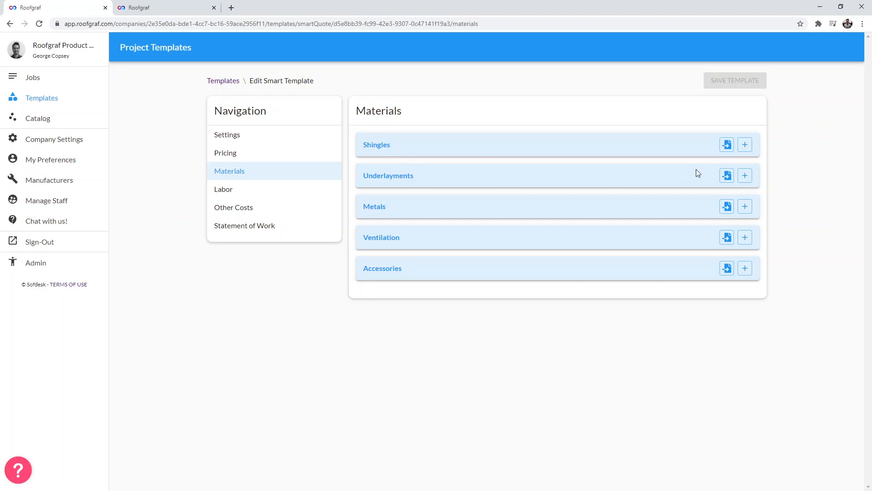
left_click(746, 176)
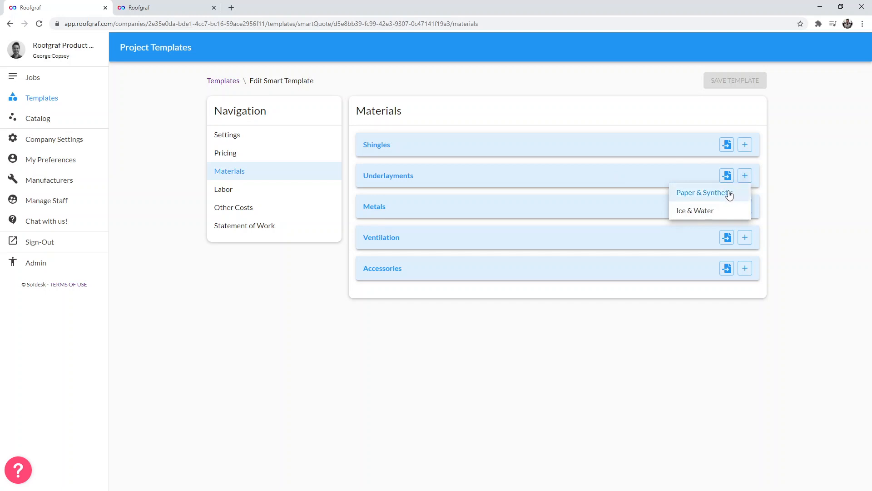
left_click(784, 183)
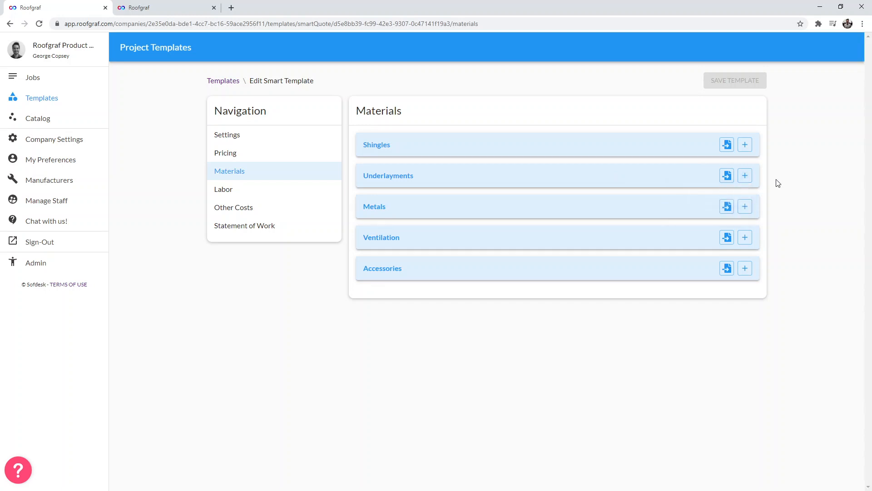
left_click(745, 208)
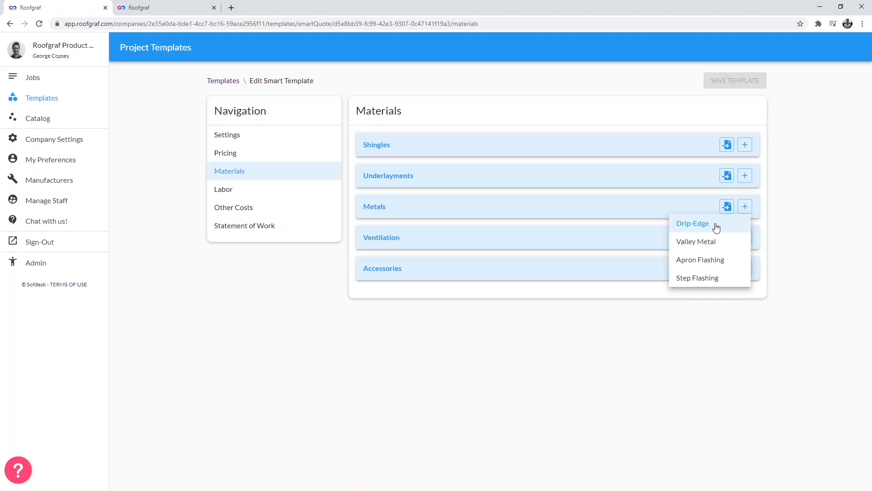
left_click(839, 234)
left_click(745, 237)
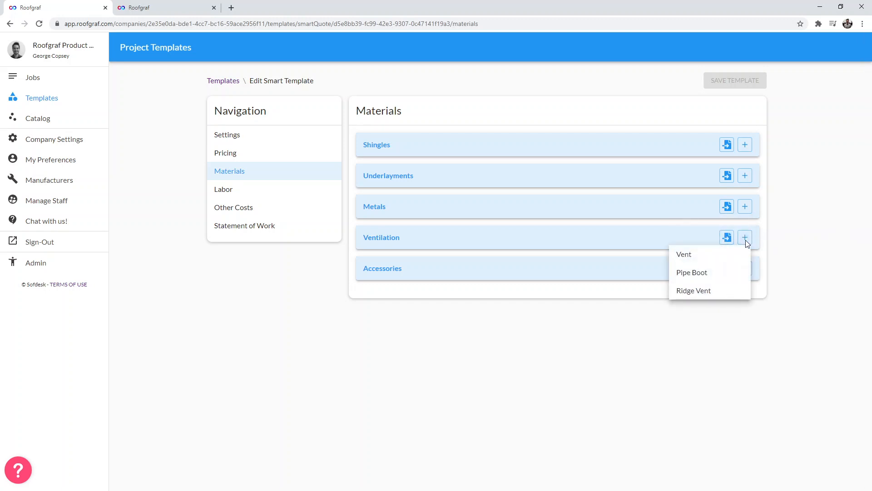
left_click(801, 277)
left_click(746, 269)
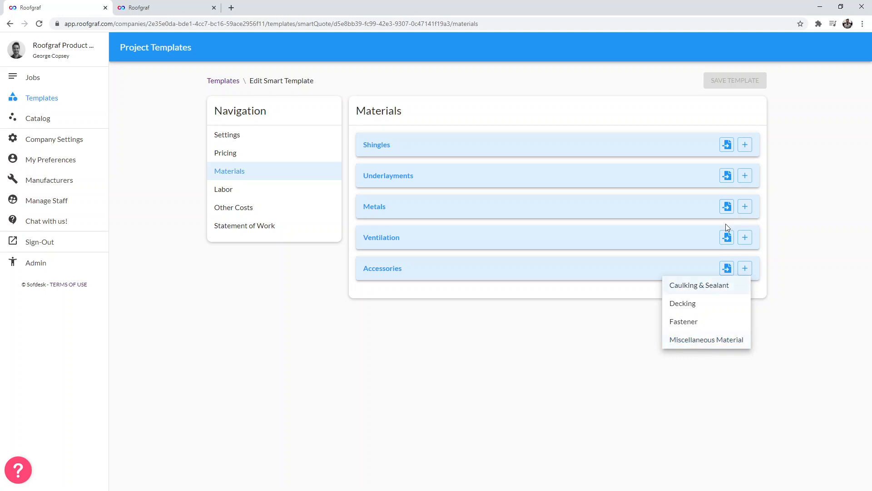
left_click(743, 145)
left_click(744, 144)
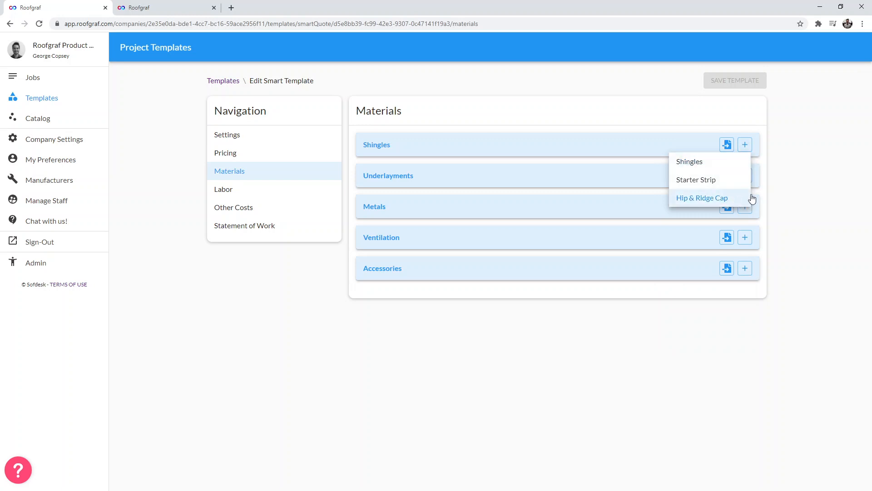
left_click(748, 269)
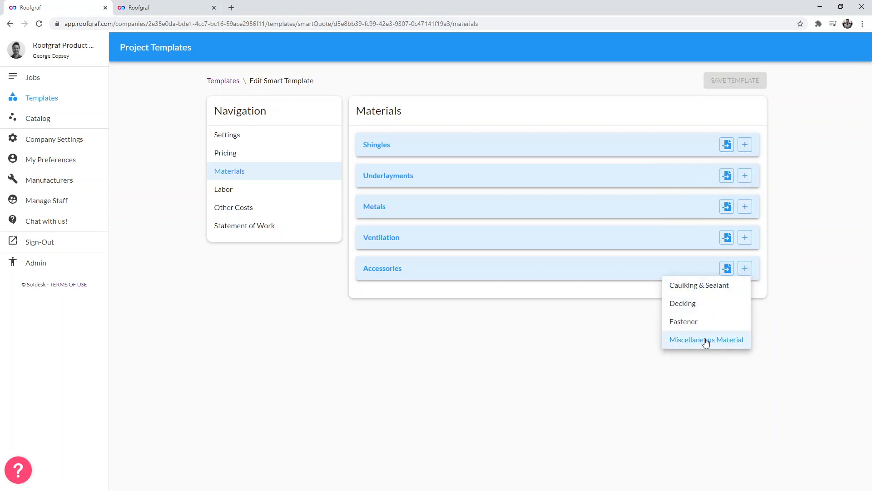
left_click(812, 253)
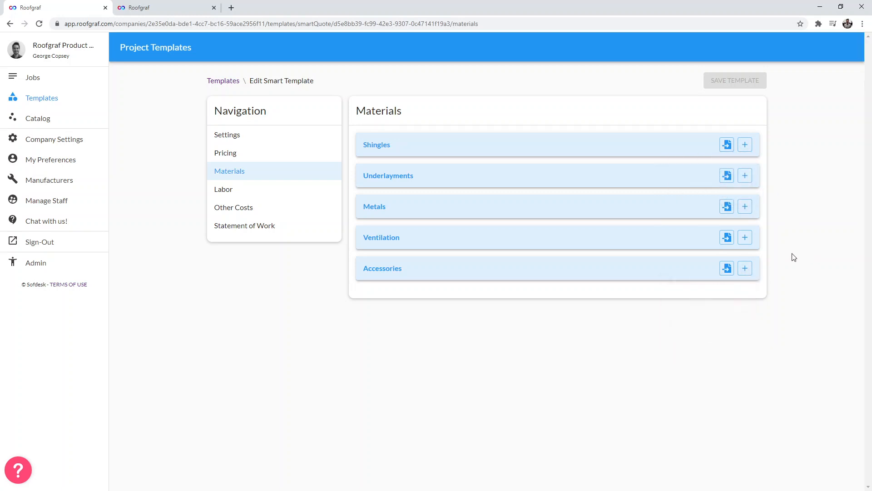
- Start adding a new shingle material, naming it as the user's demo shingle and choosing GAF as manufacturer
left_click(744, 146)
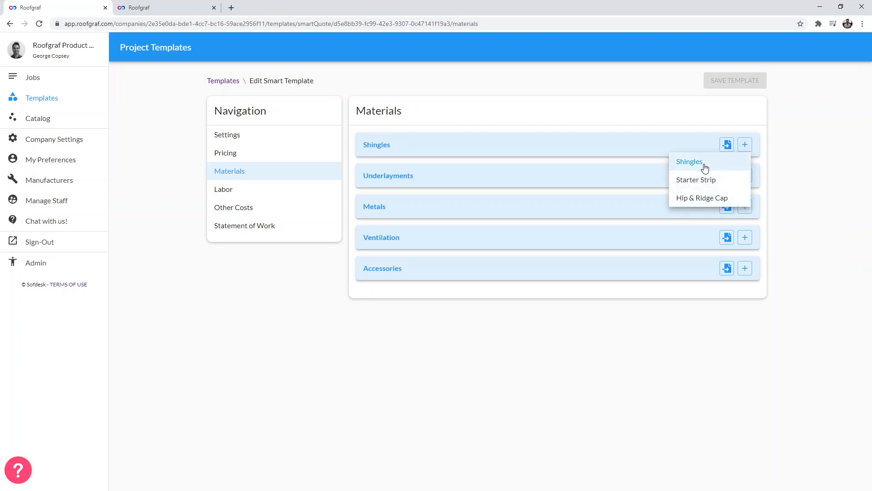
left_click(705, 166)
left_click(272, 148)
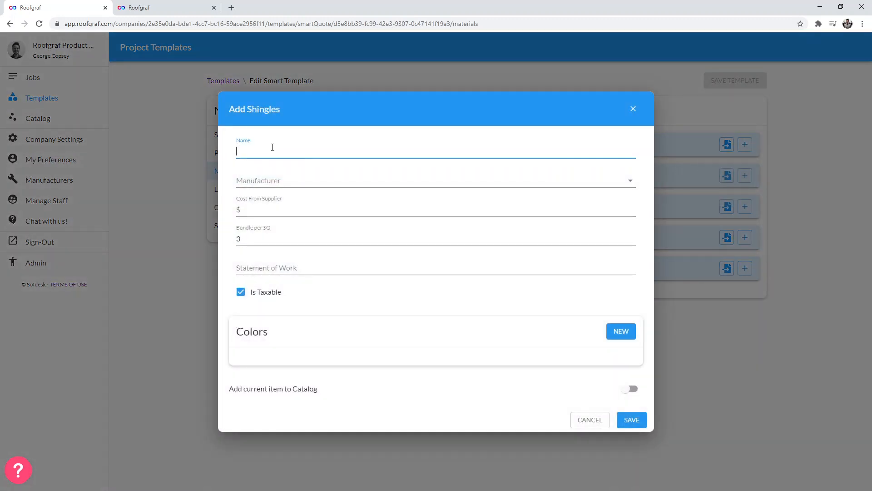
type("George's demo shingle")
left_click(293, 181)
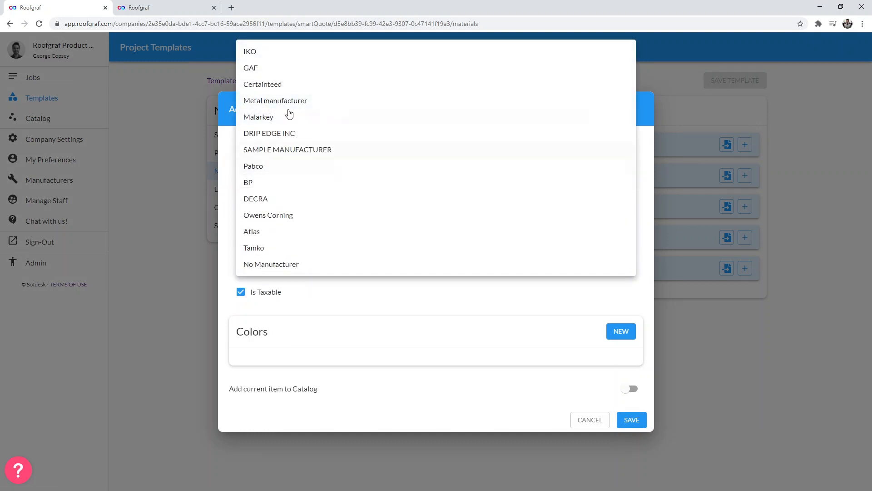
left_click(277, 67)
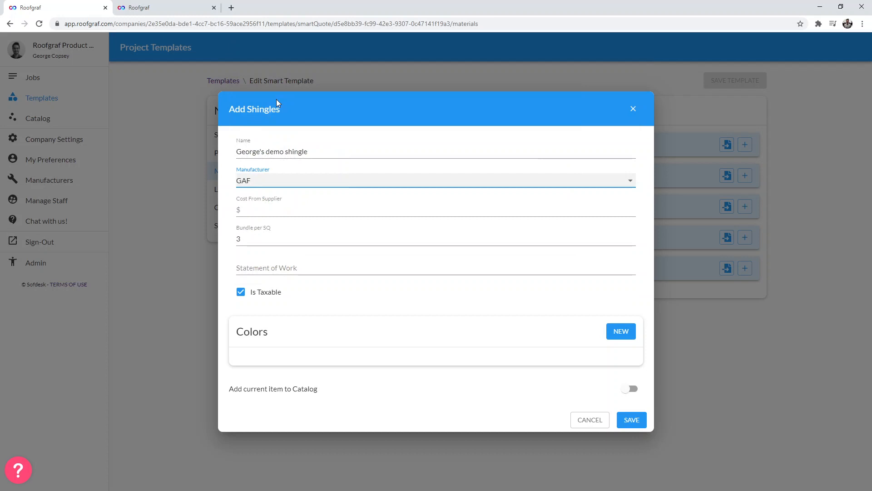
- Set the shingle's cost from supplier to $25, keeping the bundles per square value
left_click(270, 205)
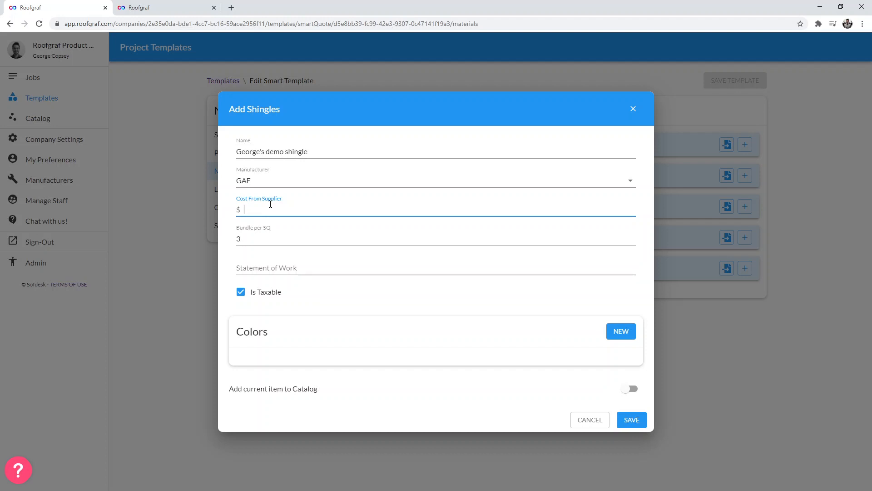
type("25")
left_click(267, 238)
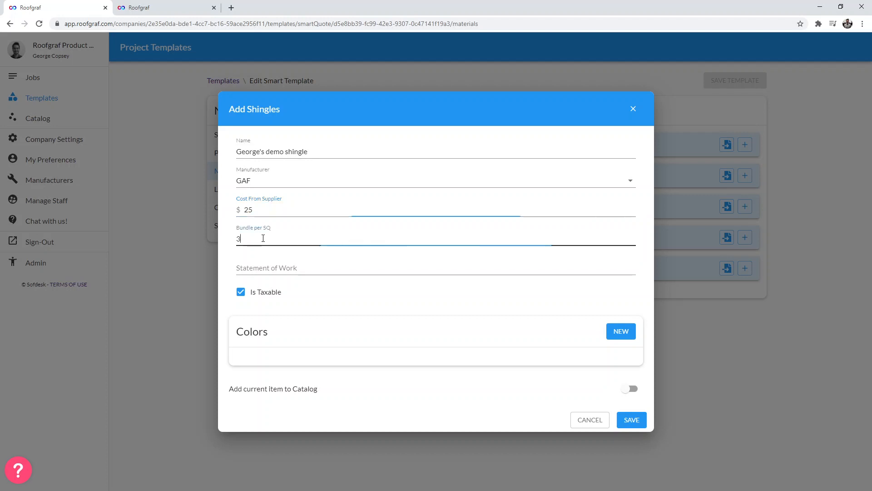
double_click(268, 245)
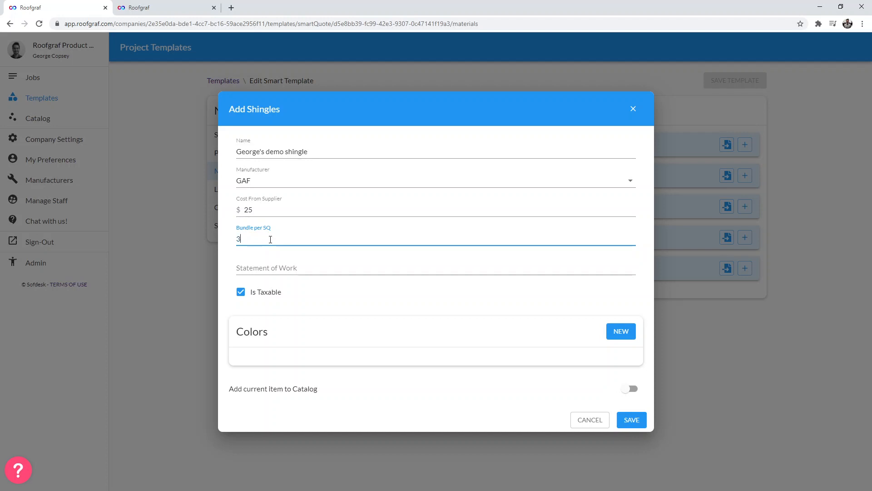
- Enter a statement of work to install the demo shingle on the entire roof surface and make it non-taxable
left_click(280, 268)
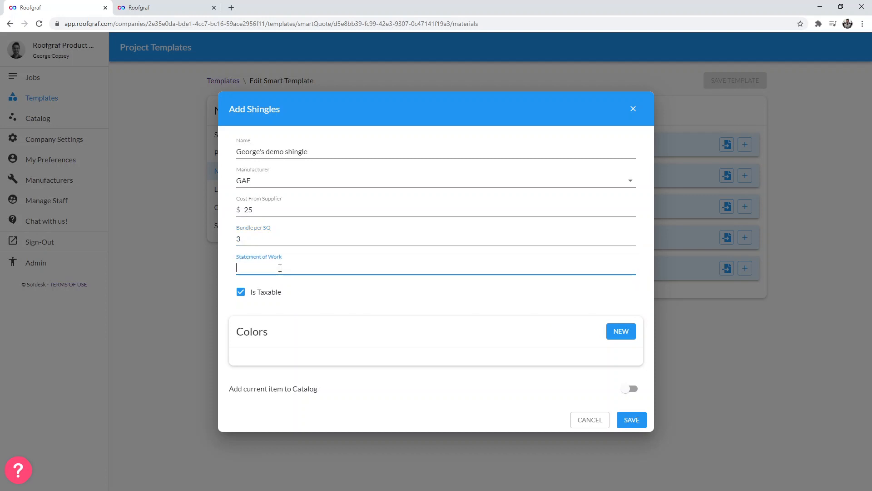
type("Install George")
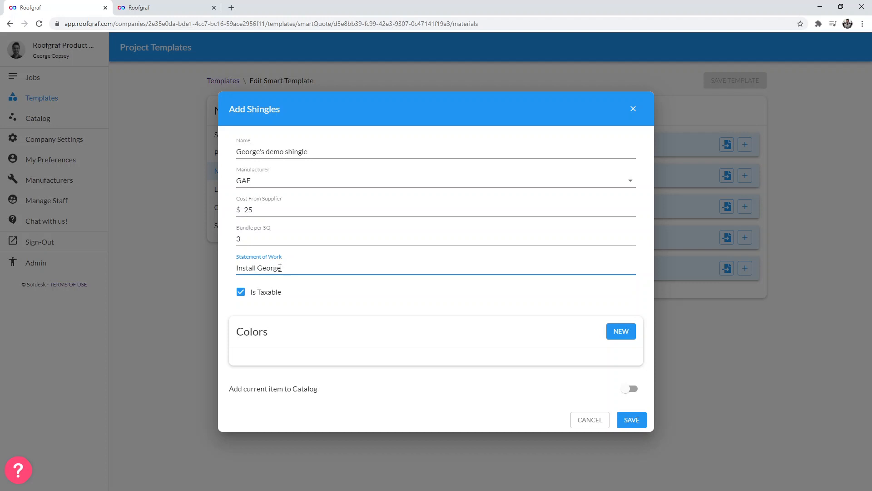
type("'s demo shingle to entire roof sur")
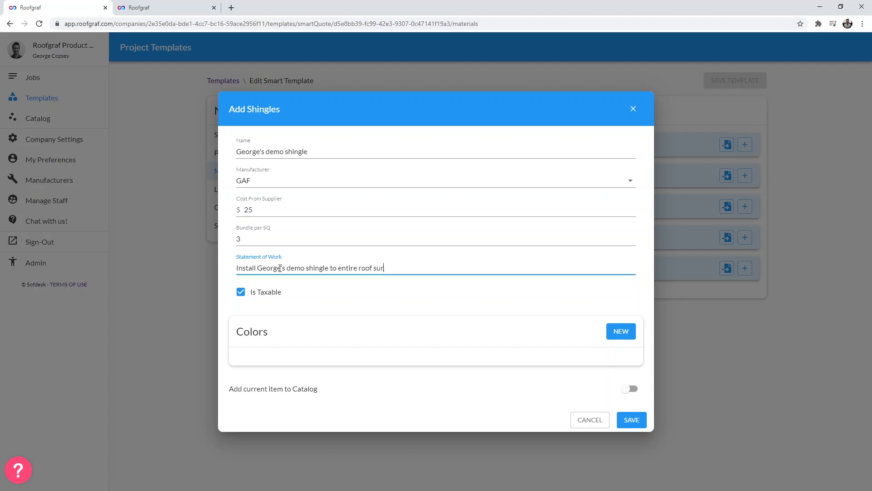
type("face;")
left_click(241, 292)
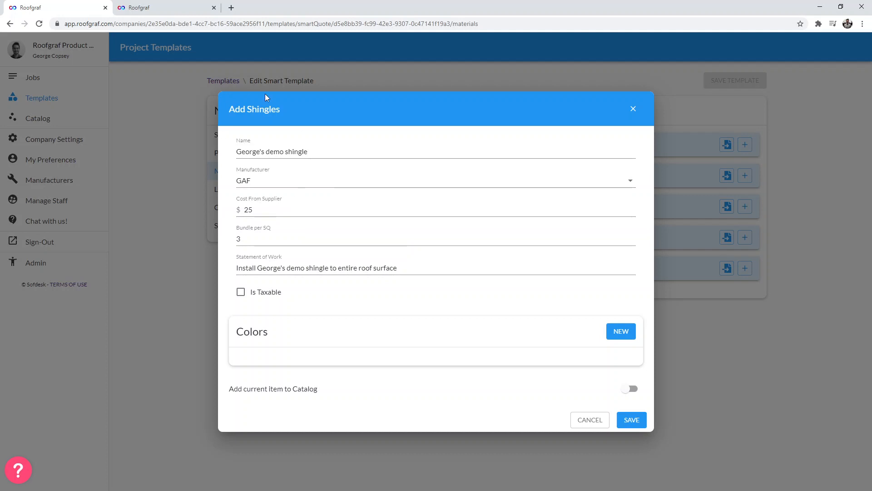
left_click(621, 332)
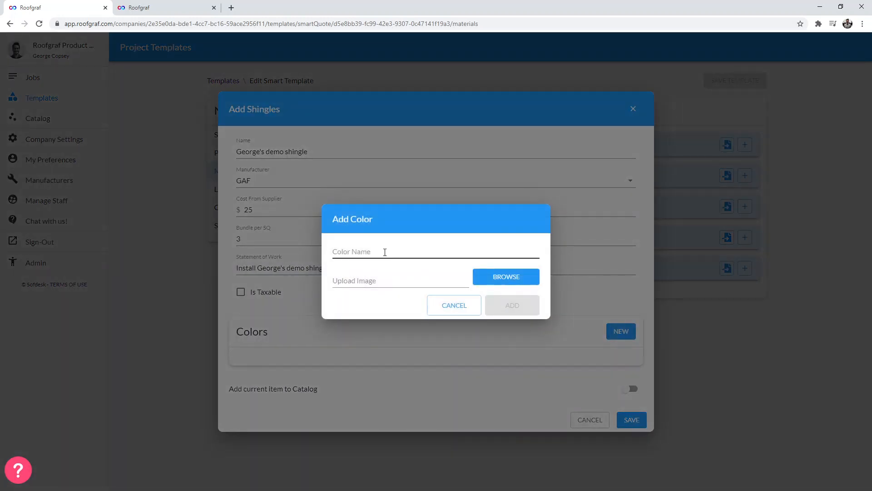
left_click(385, 251)
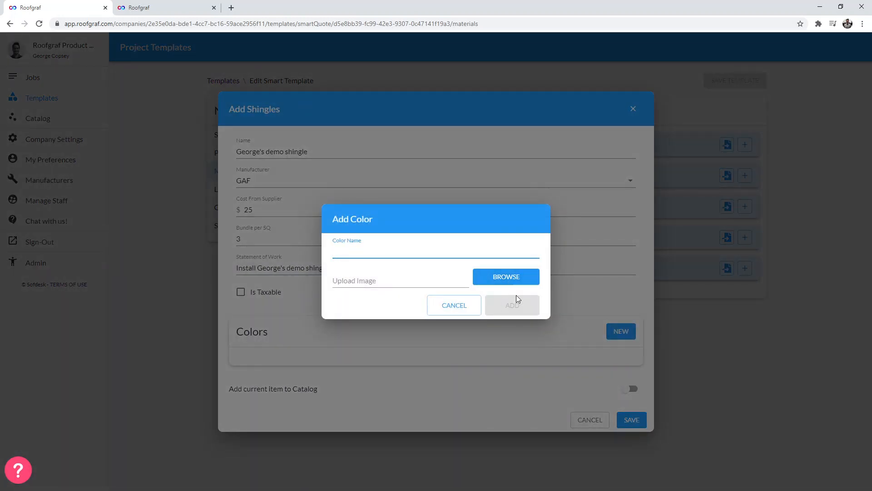
left_click(452, 305)
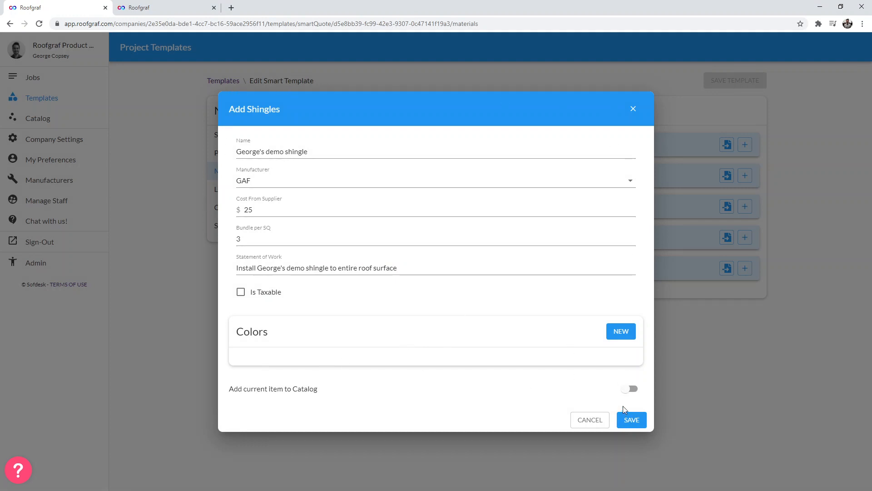
- Save the new shingle material to the template
left_click(630, 389)
left_click_drag(327, 391, 293, 392)
left_click(631, 421)
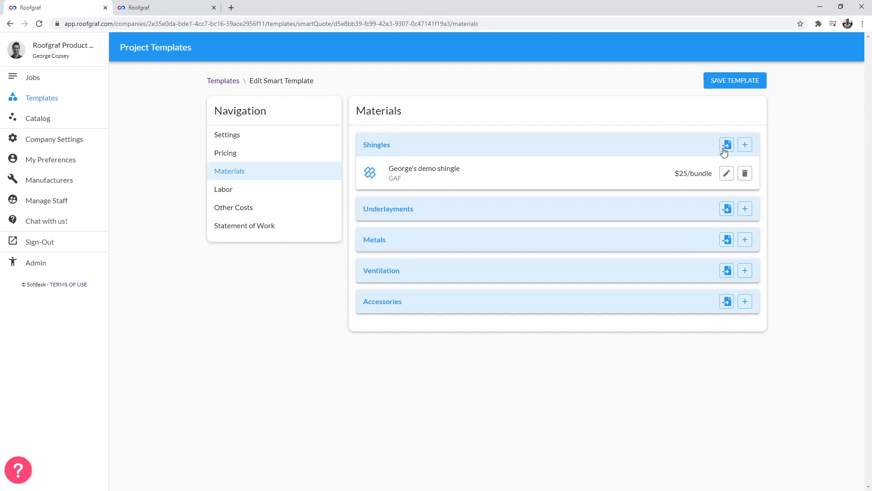
- Open the Catalog in a new tab and search it for timberline HD
middle_click(64, 119)
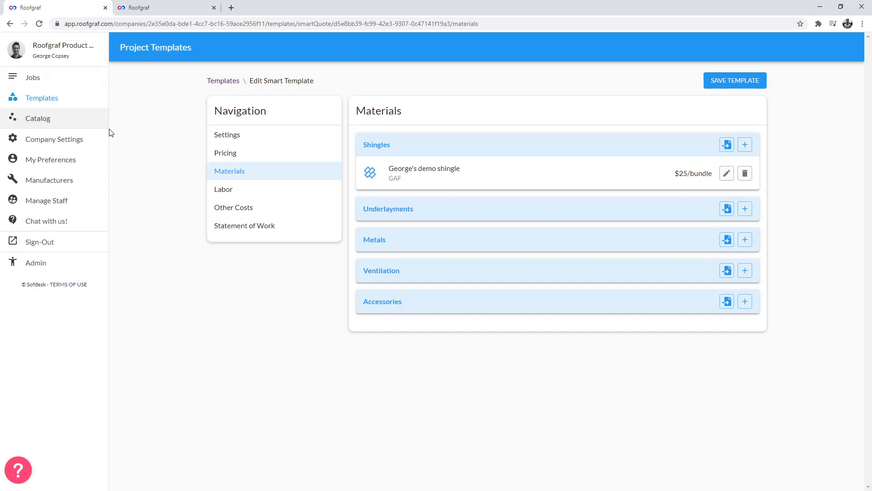
left_click(273, 9)
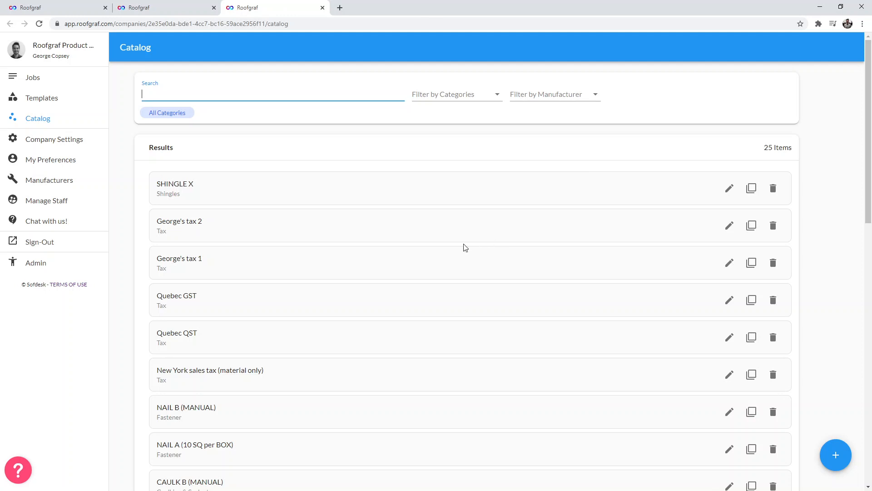
scroll(468, 247, "down", 3)
scroll(510, 261, "down", 3)
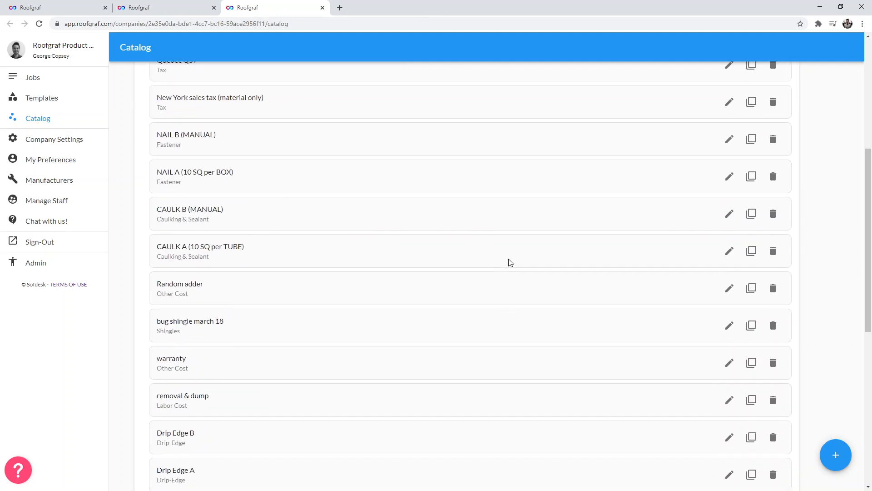
scroll(645, 294, "up", 4)
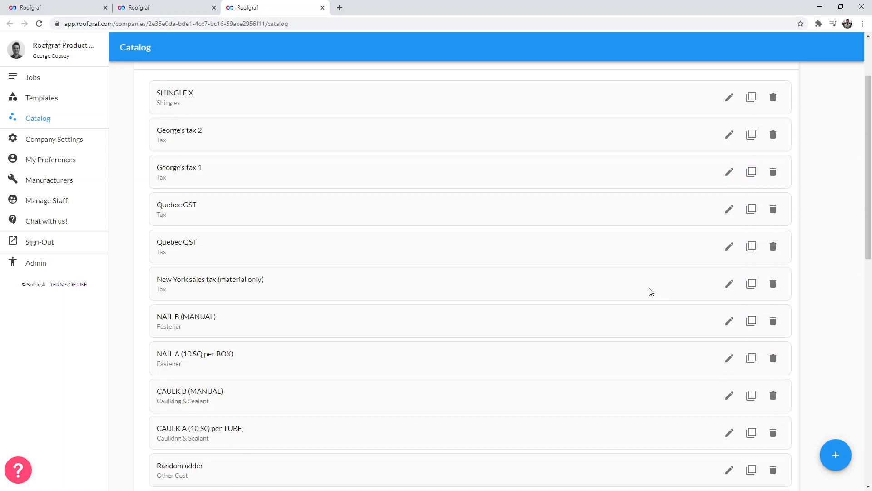
scroll(645, 277, "up", 2)
left_click(356, 98)
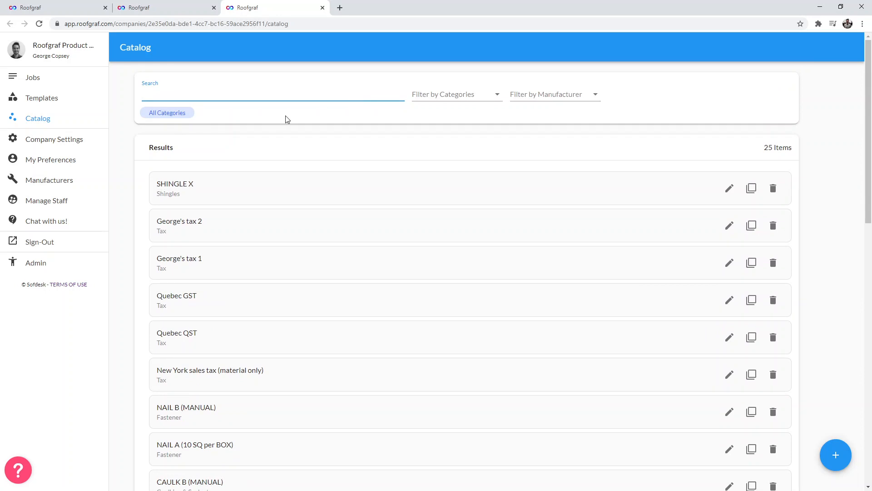
type("timberline HD")
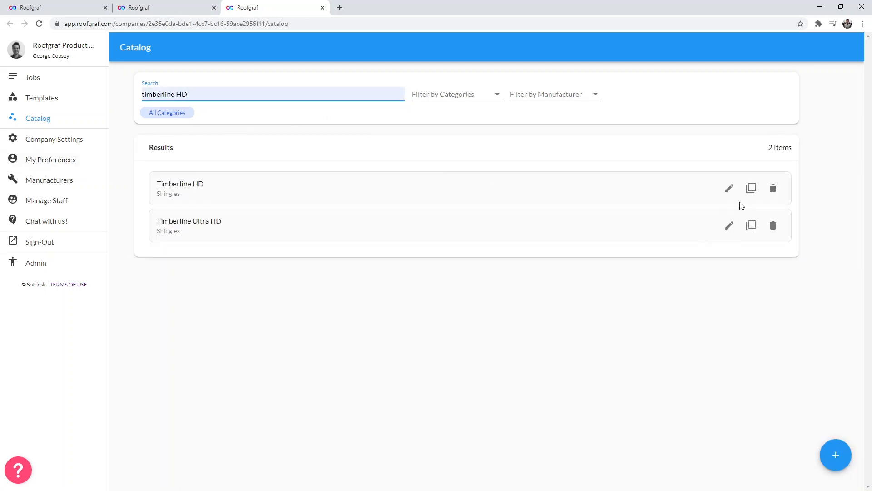
- Set the Timberline HD catalog item's cost from supplier to $28 and save it
left_click(730, 190)
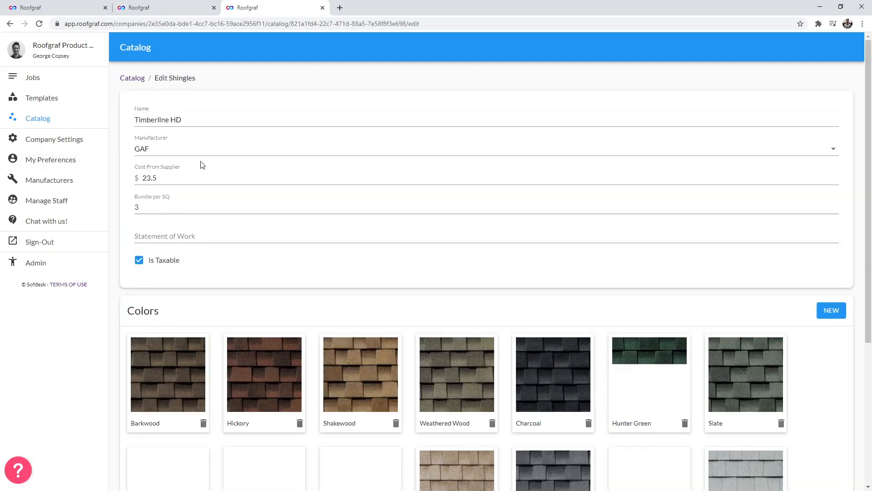
scroll(243, 367, "down", 5)
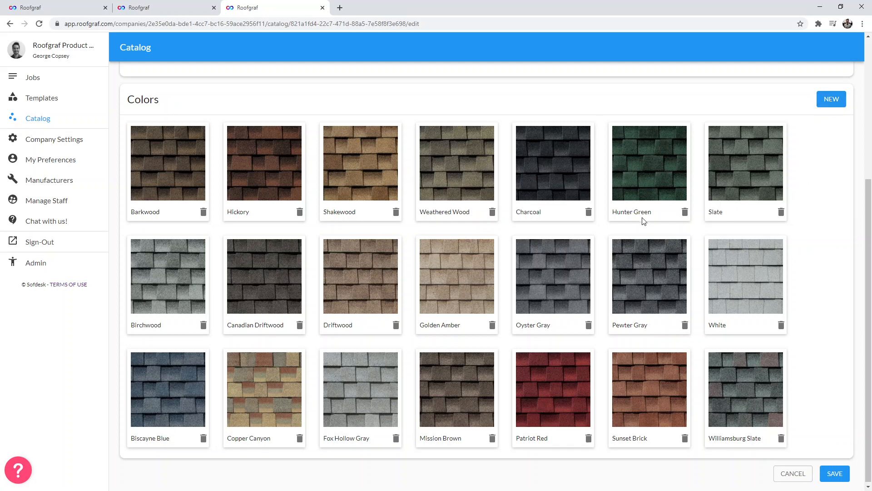
scroll(636, 227, "up", 5)
left_click_drag(169, 178, 96, 182)
type("28")
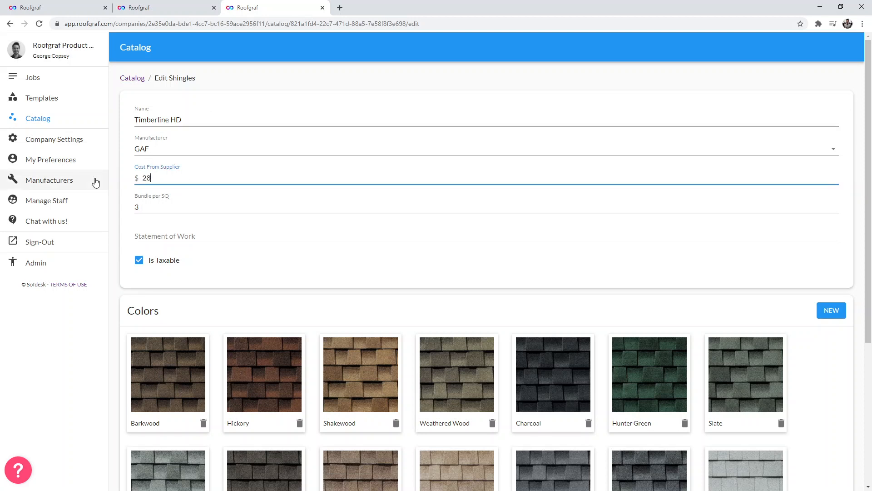
left_click(156, 206)
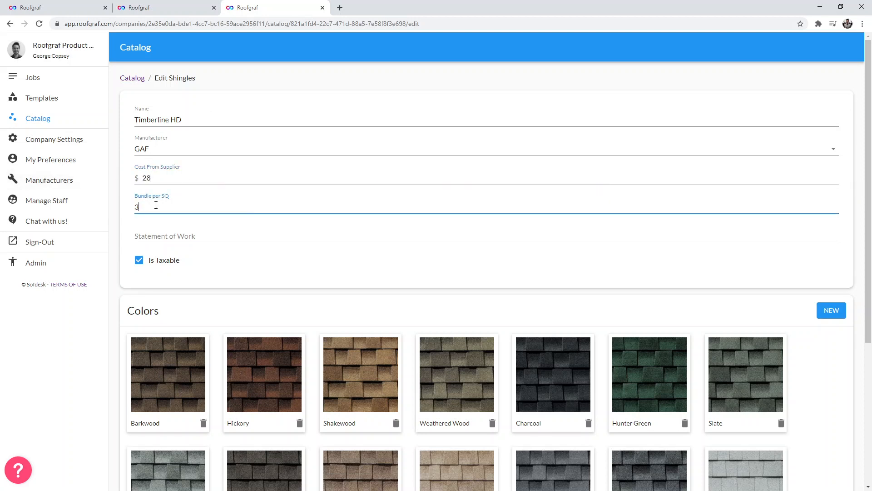
left_click(166, 234)
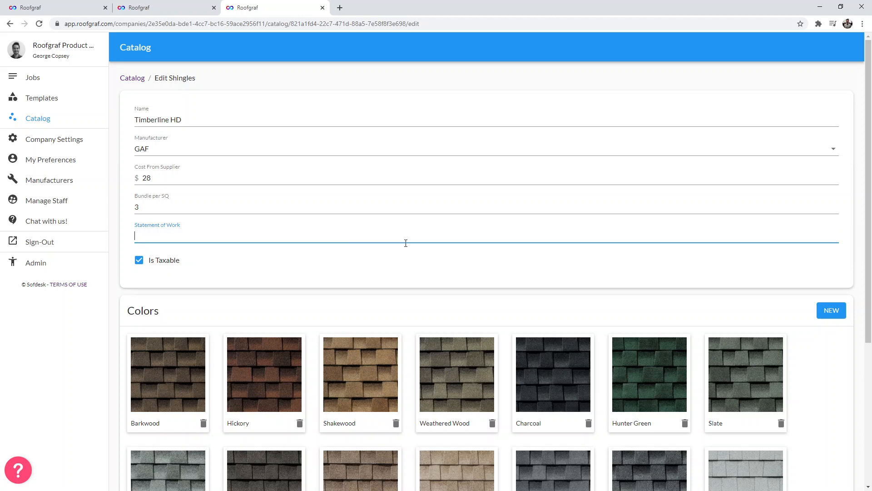
left_click(635, 251)
scroll(281, 322, "down", 3)
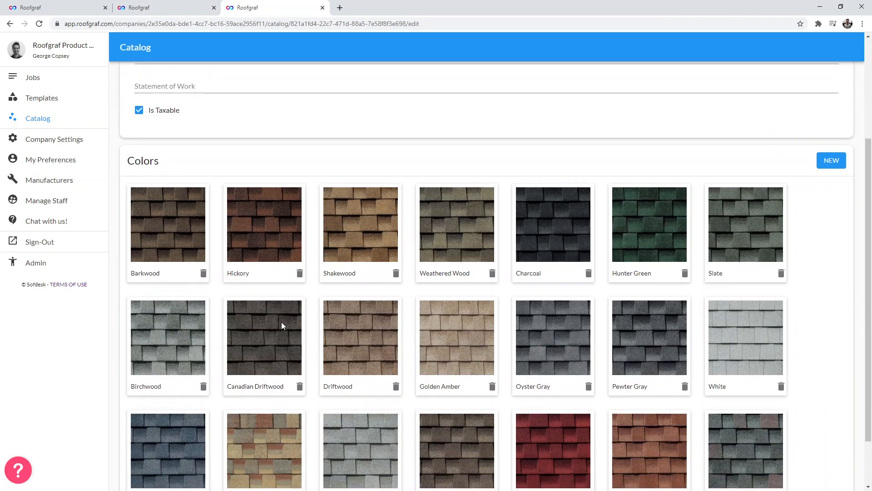
scroll(281, 326, "down", 2)
left_click(832, 470)
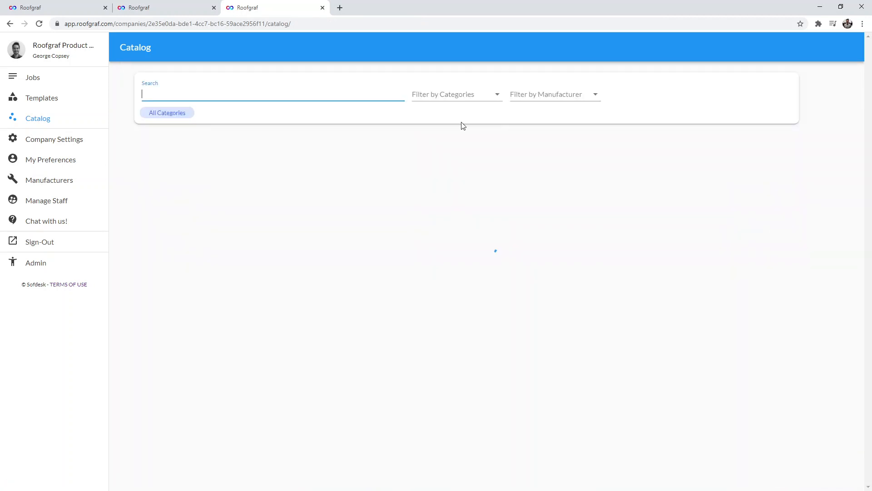
- Import the GAF Timberline HD shingle from the catalog into the template's Shingles materials
left_click(166, 8)
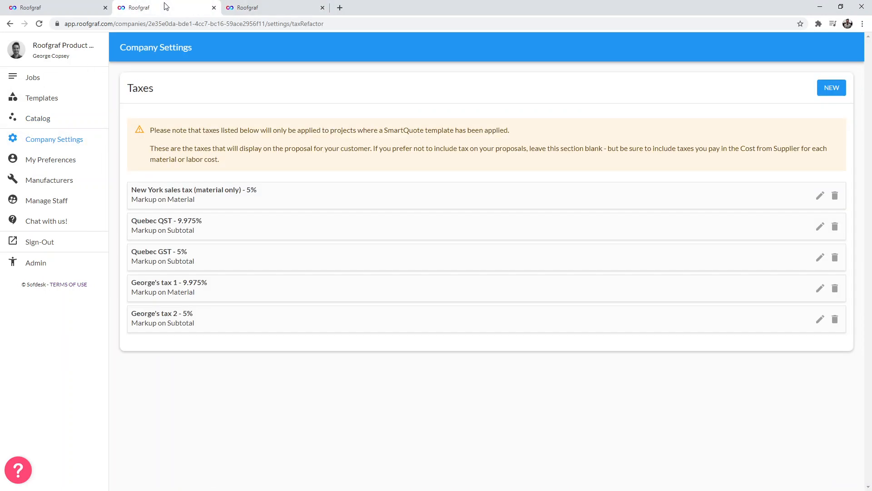
left_click(91, 7)
left_click(214, 7)
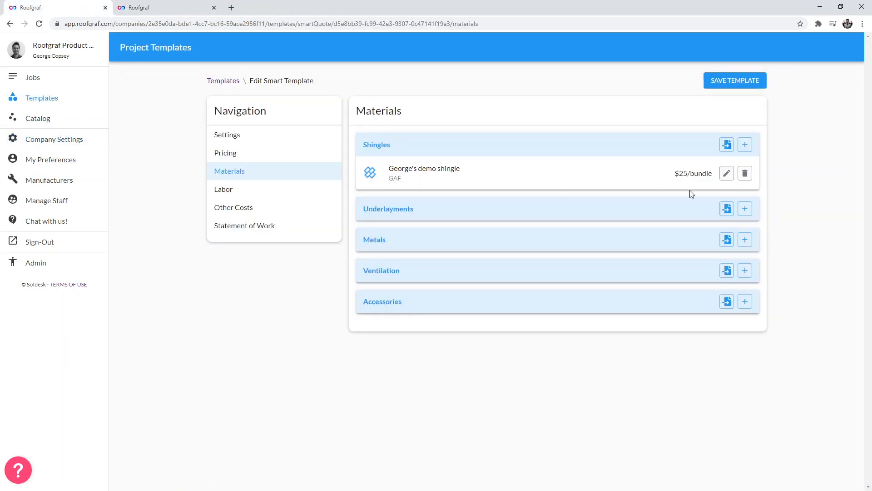
left_click(727, 145)
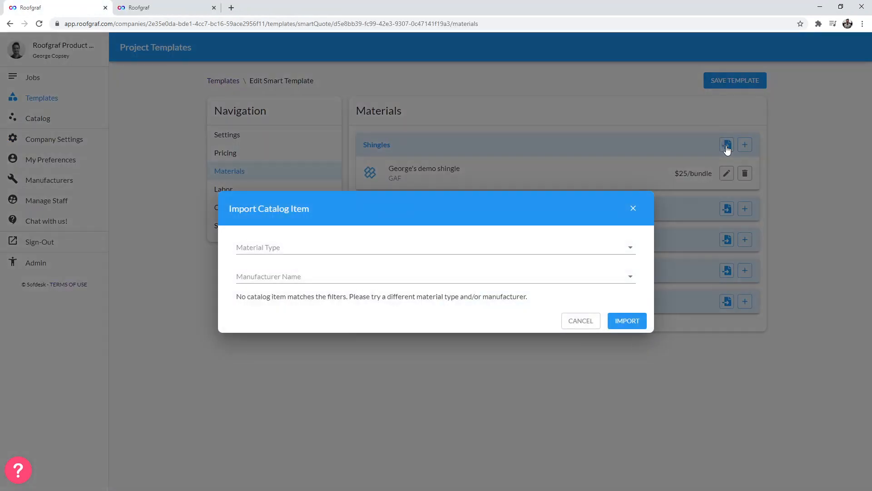
left_click_drag(232, 208, 364, 208)
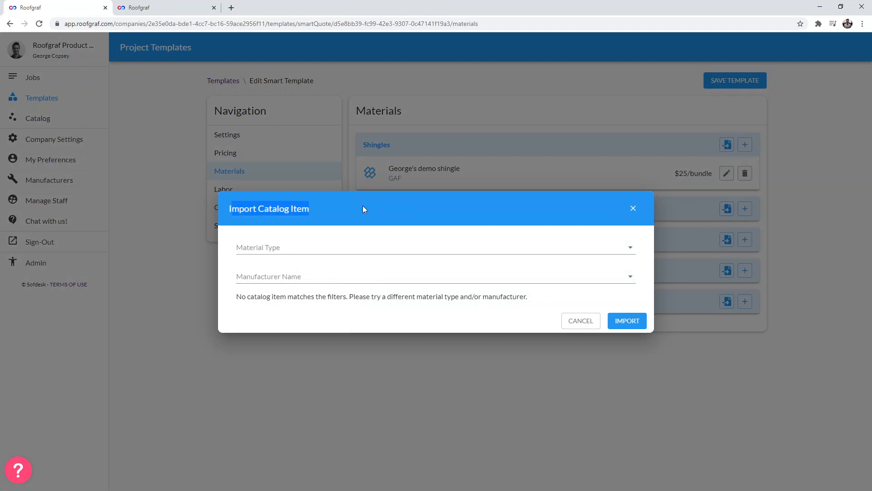
left_click(318, 245)
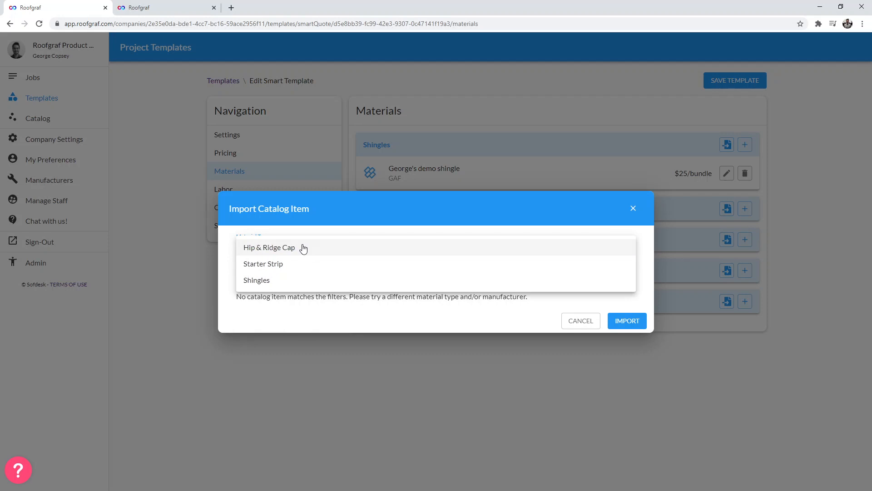
left_click(268, 281)
left_click(278, 272)
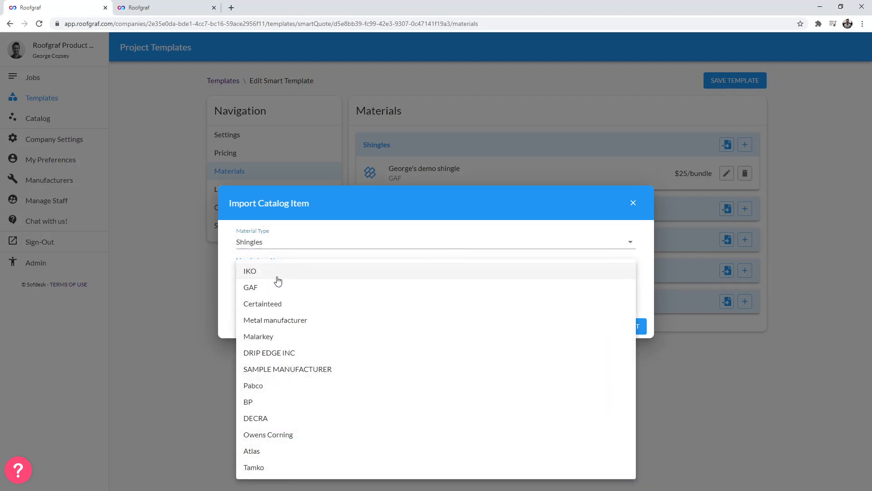
left_click(274, 287)
left_click(269, 297)
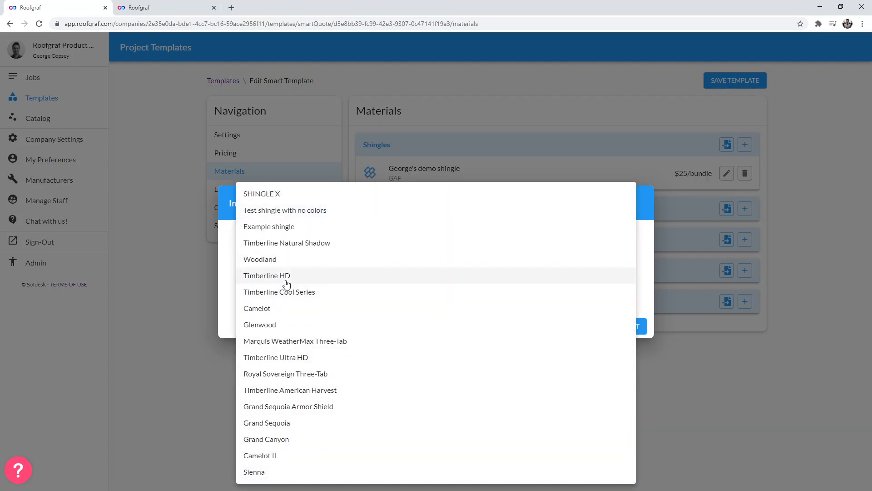
left_click(285, 277)
left_click(627, 328)
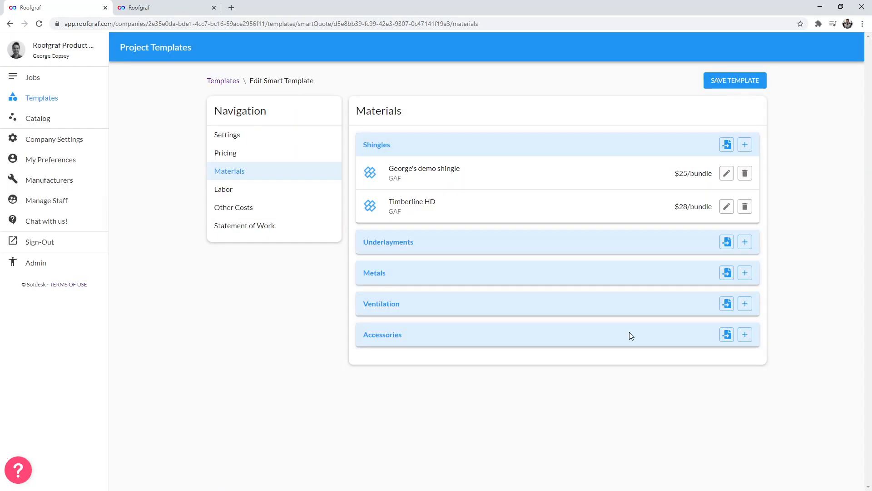
- Open the imported Timberline HD shingle to review its details and available colors, then close it
left_click_drag(688, 207, 679, 208)
left_click(728, 207)
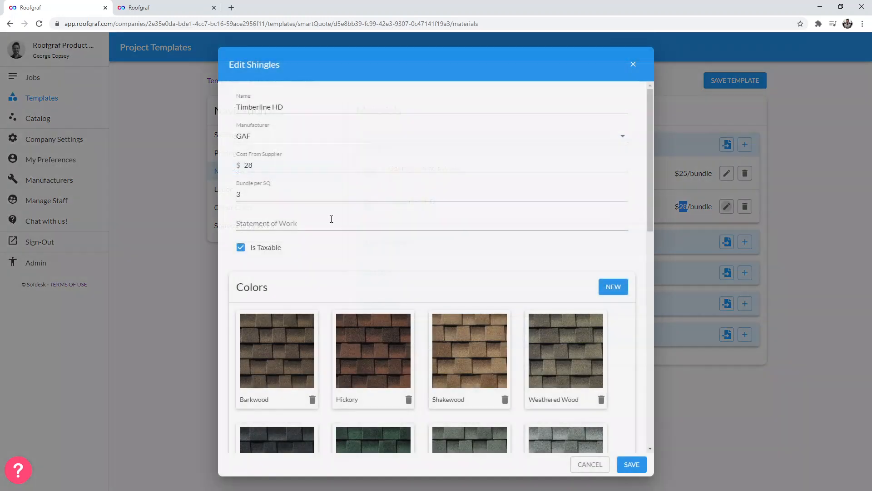
scroll(306, 385, "down", 3)
scroll(306, 381, "down", 4)
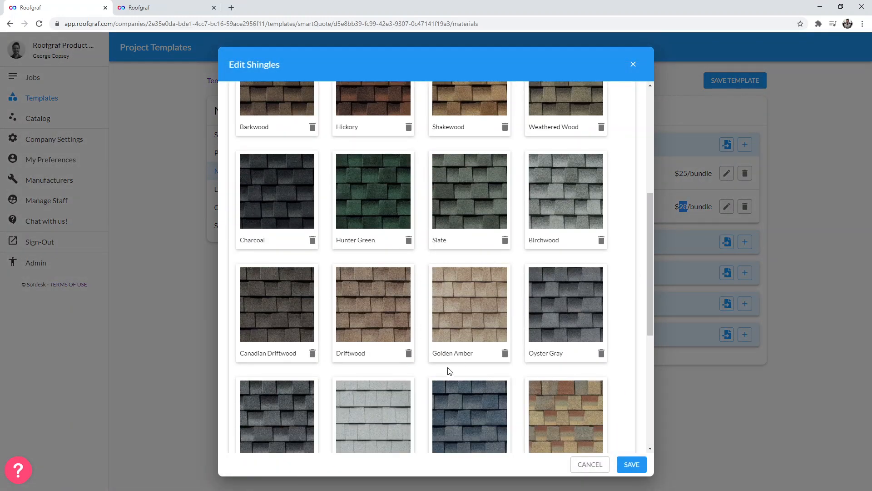
scroll(451, 368, "up", 2)
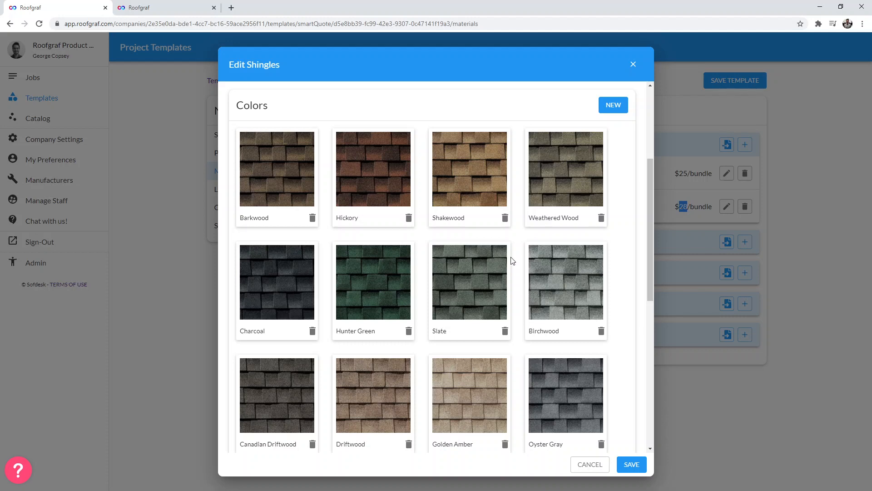
scroll(555, 296, "down", 3)
scroll(452, 416, "up", 7)
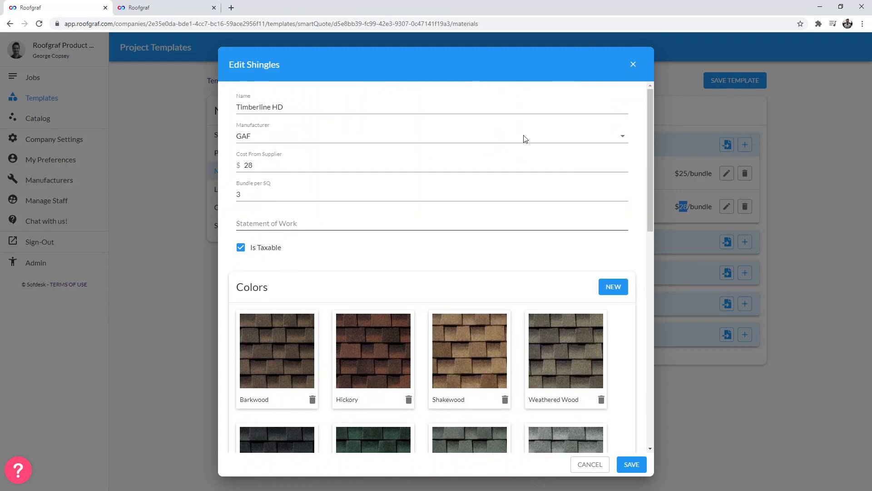
left_click(633, 64)
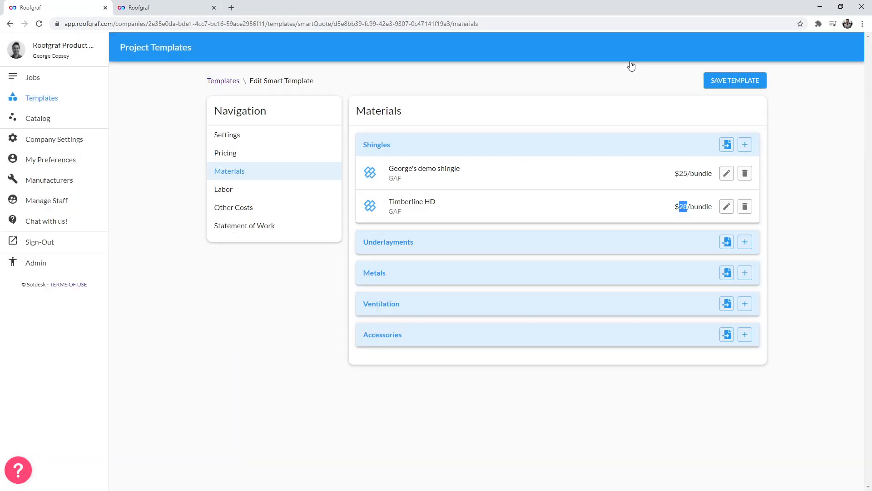
left_click(652, 199)
- Delete George's demo shingle from the template's Shingles materials
left_click(163, 8)
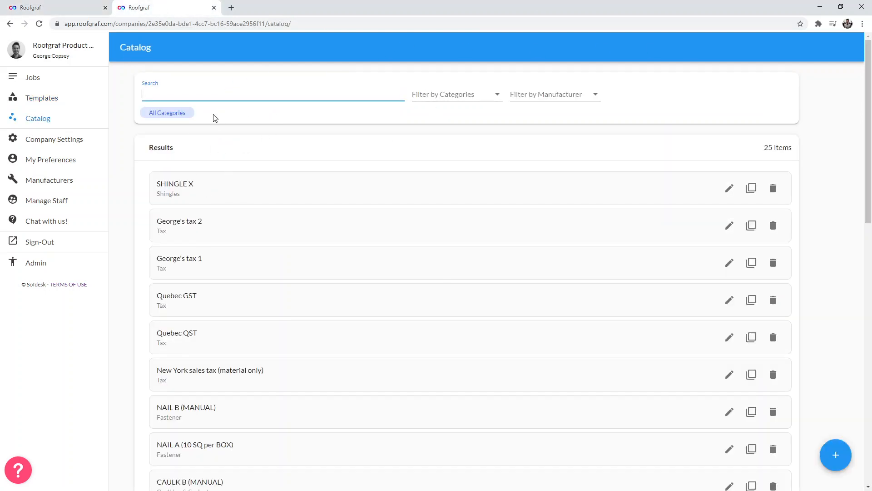
left_click(74, 10)
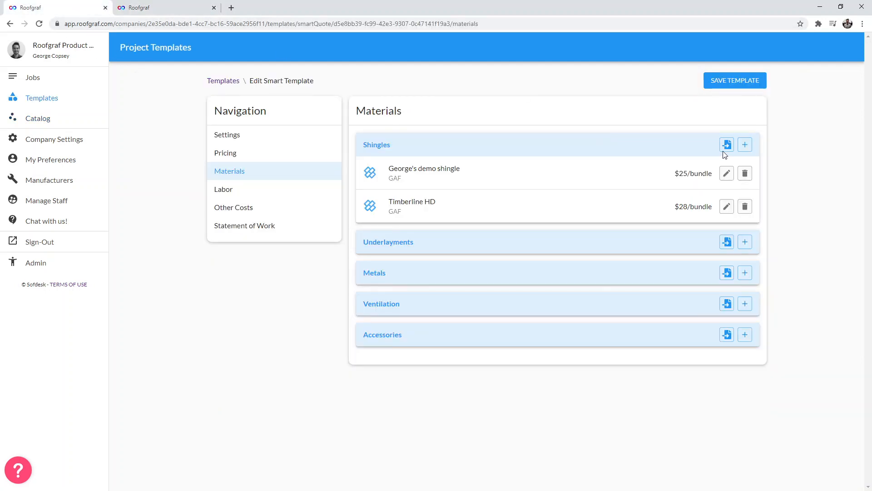
left_click(744, 175)
left_click(746, 176)
left_click(745, 174)
left_click(727, 175)
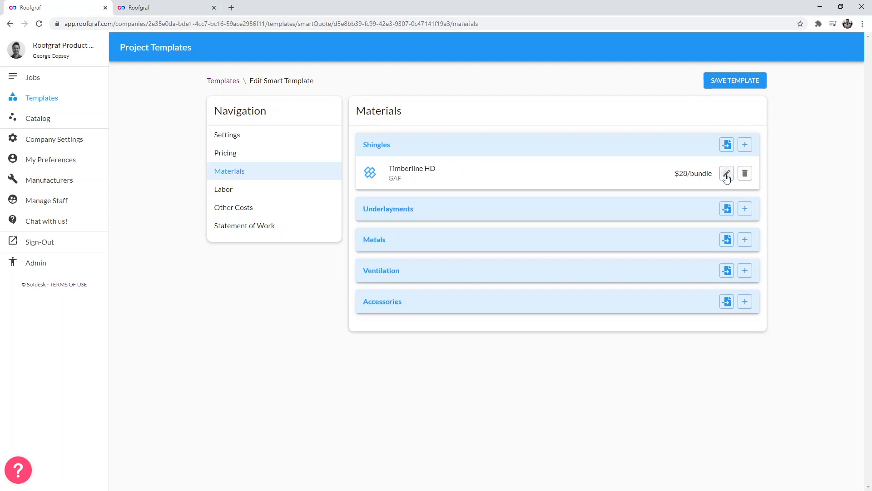
- Import the GAF Pro-Start starter strip from the catalog into the Shingles materials
left_click(727, 145)
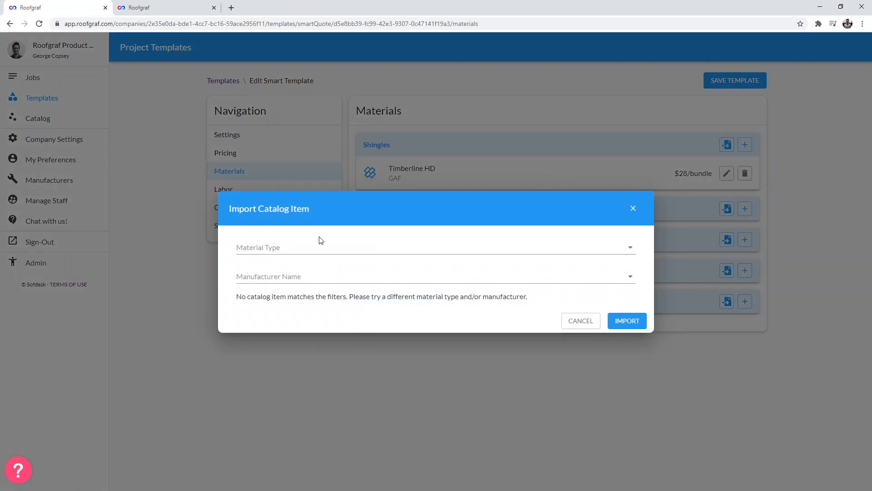
left_click(318, 246)
left_click(282, 273)
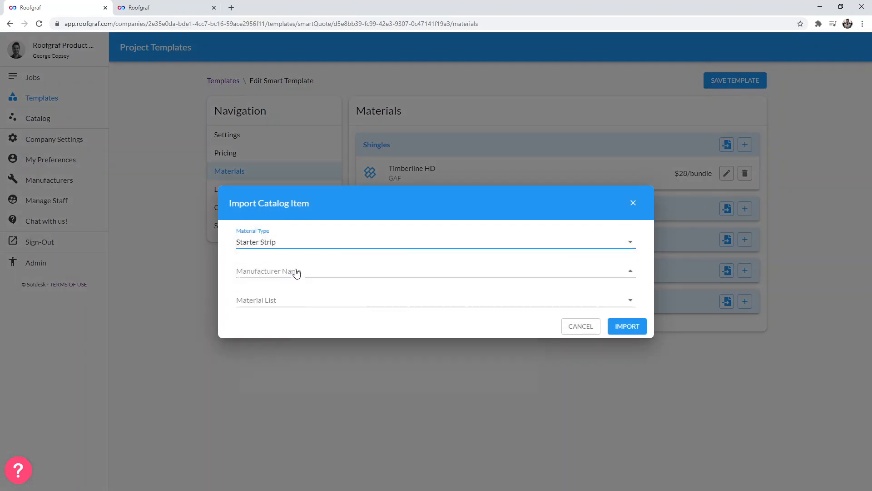
left_click(297, 272)
left_click(265, 292)
left_click(272, 298)
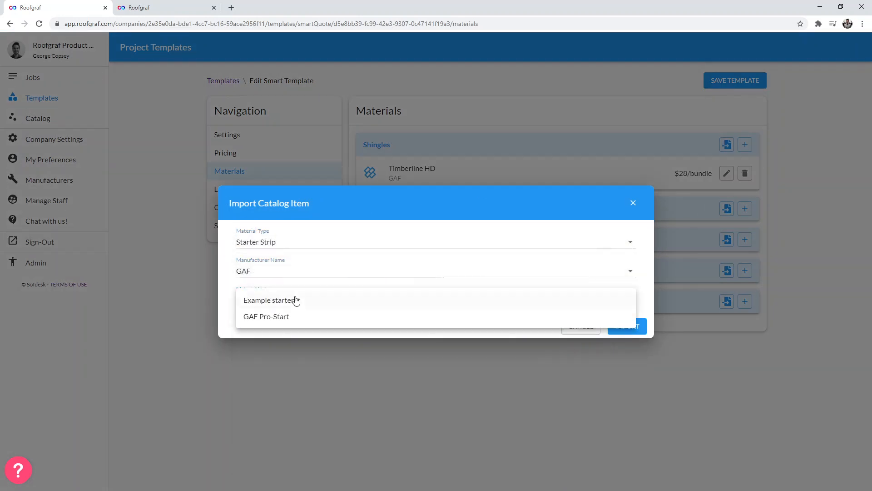
left_click(323, 317)
left_click(625, 325)
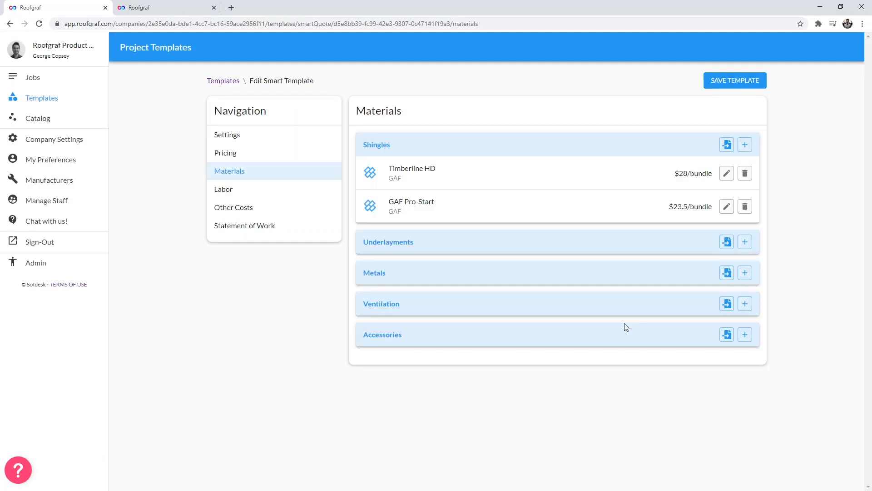
- Import the GAF Timbertex Hip & Ridge Cap Shingles from the catalog into the Shingles materials
left_click(725, 145)
left_click(318, 248)
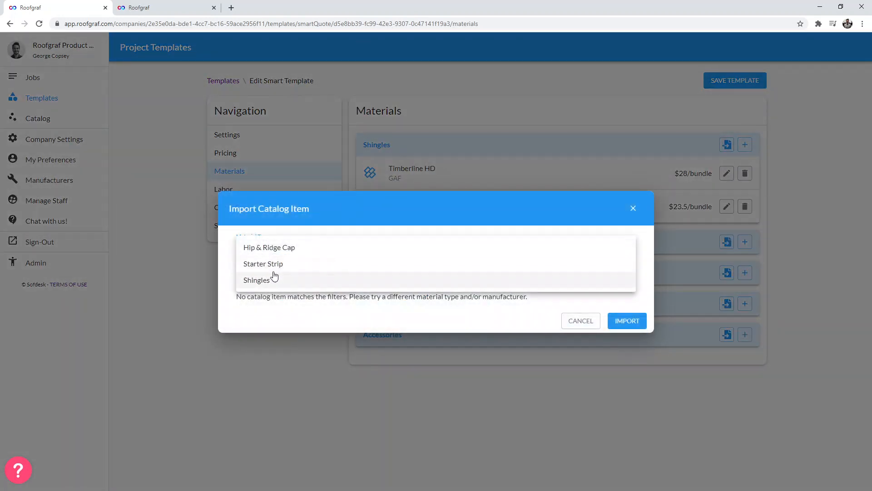
left_click(286, 248)
left_click(280, 272)
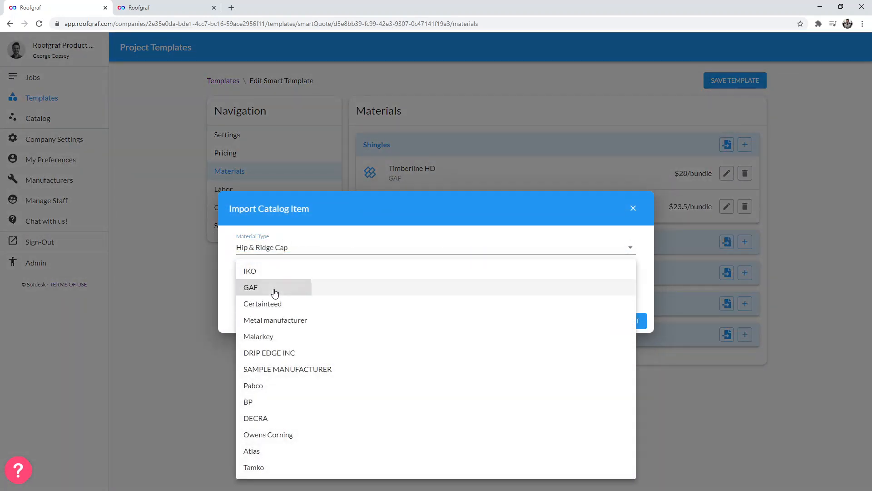
left_click(275, 292)
left_click(282, 299)
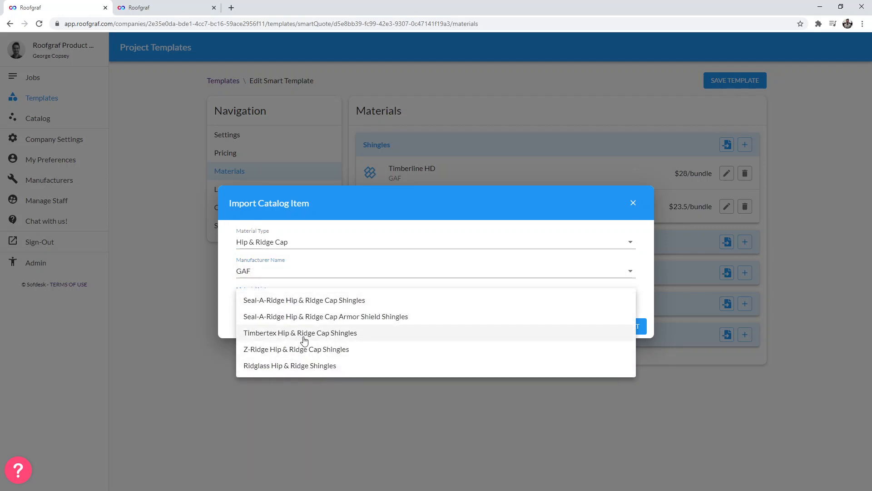
left_click(266, 333)
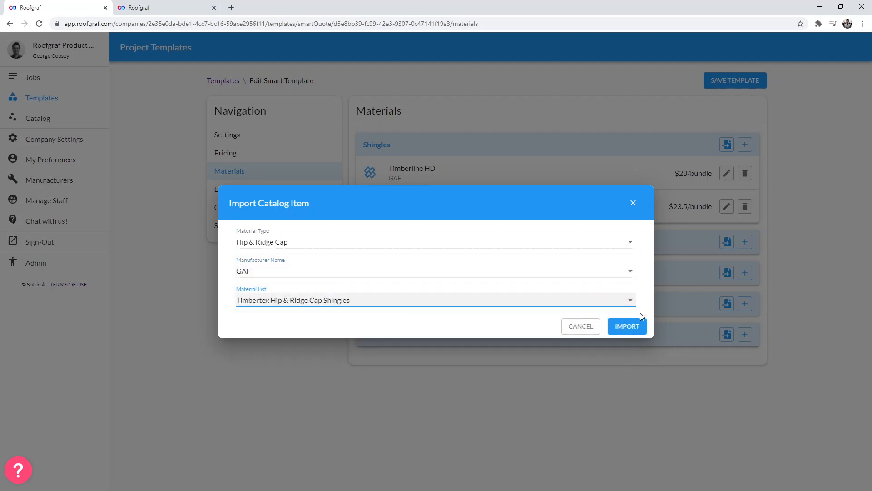
left_click(631, 327)
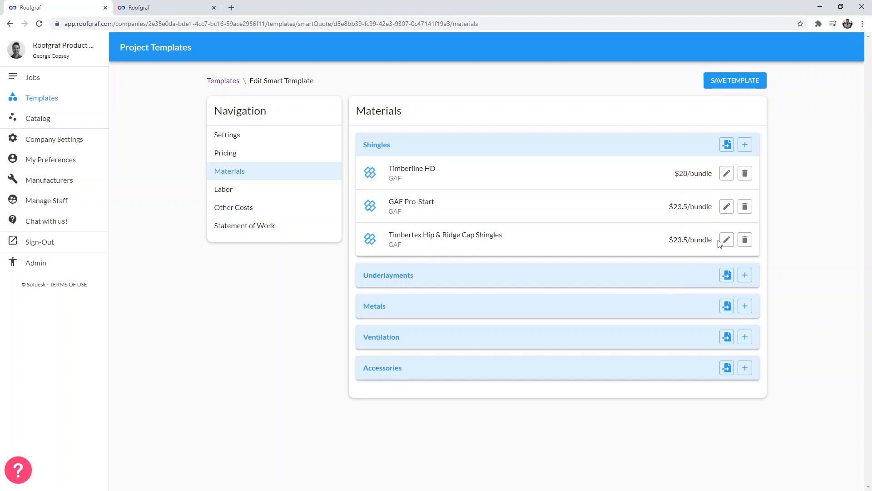
- Import the GAF TigerPaw Underlayment, a Paper & Synthetic material, into the template's Underlayments
left_click(727, 275)
left_click(308, 248)
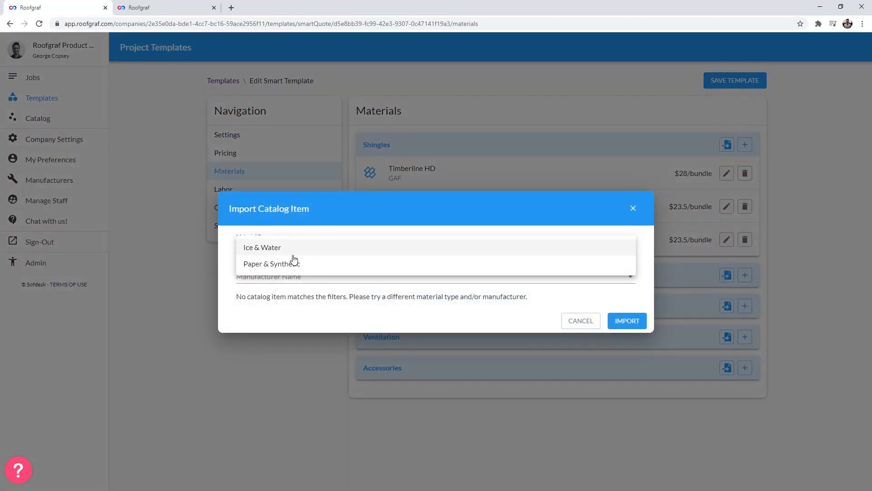
left_click(294, 263)
left_click(292, 276)
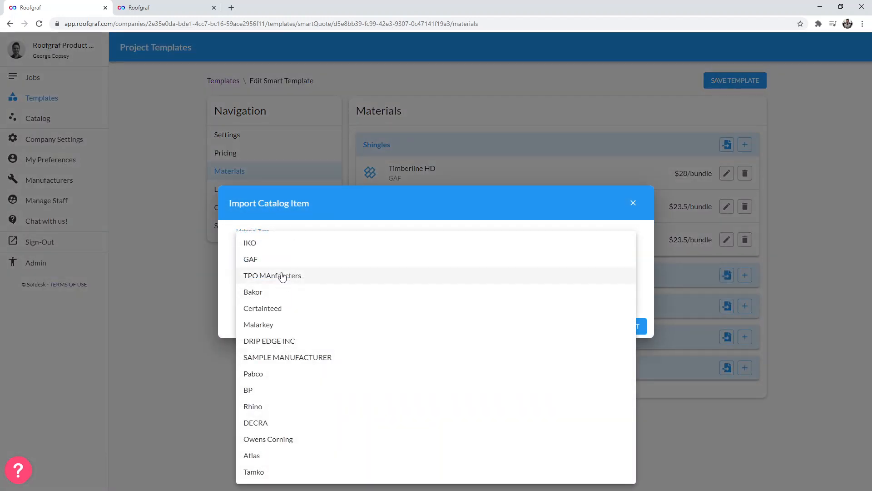
left_click(259, 258)
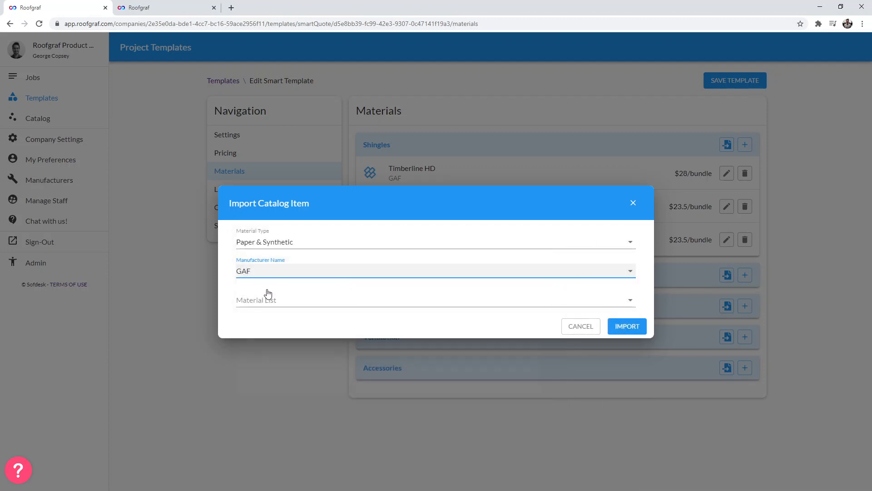
left_click(268, 294)
left_click(279, 315)
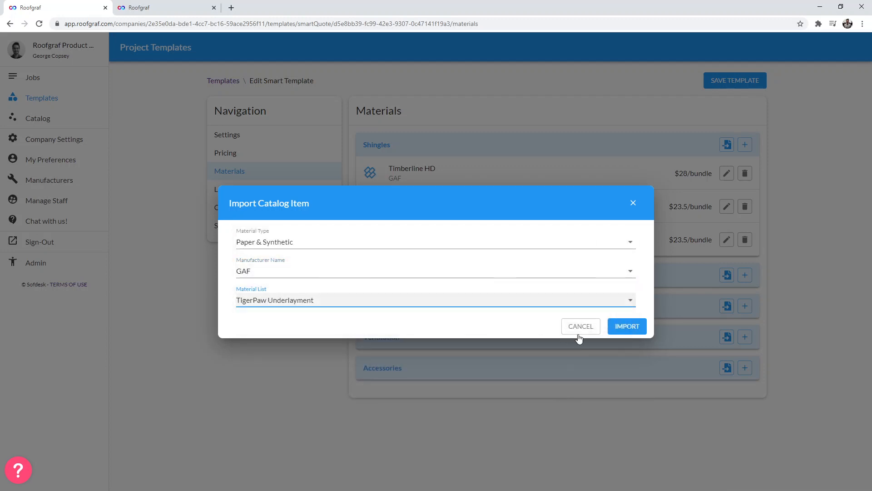
left_click(622, 327)
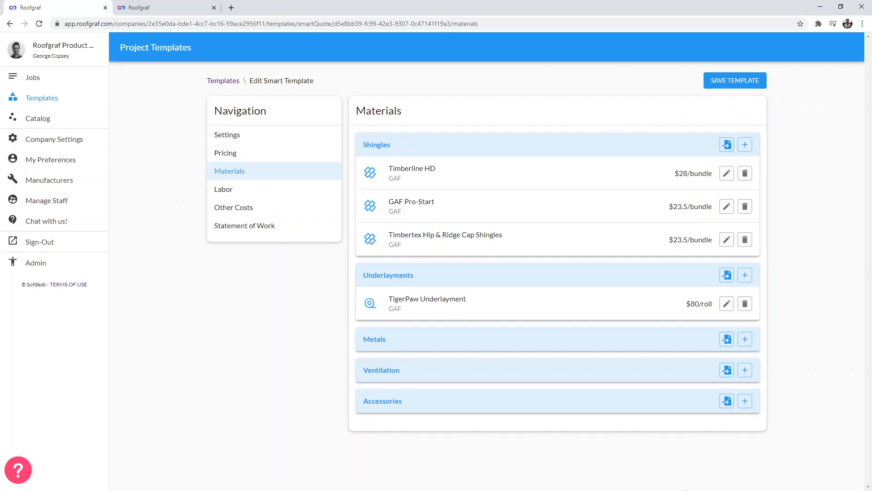
- Try adding a Labor cost named Installation cost with a Per SQ & Pitch cost unit
double_click(682, 174)
left_click(236, 190)
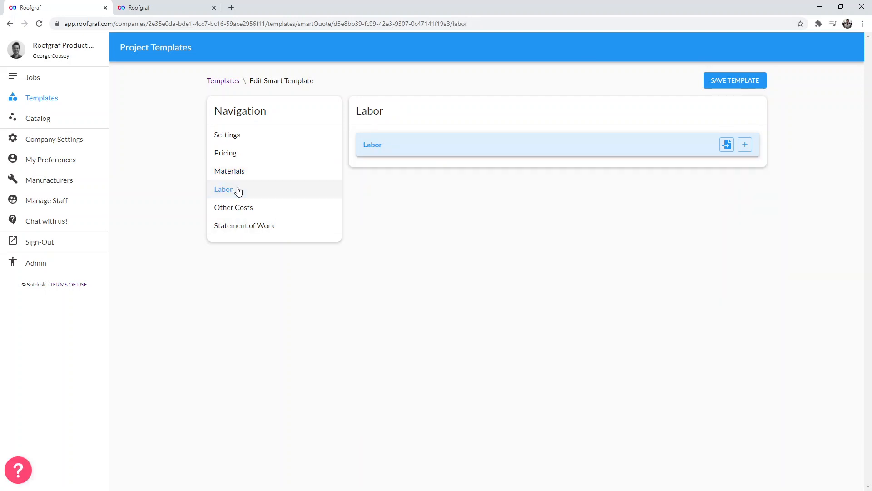
left_click(746, 145)
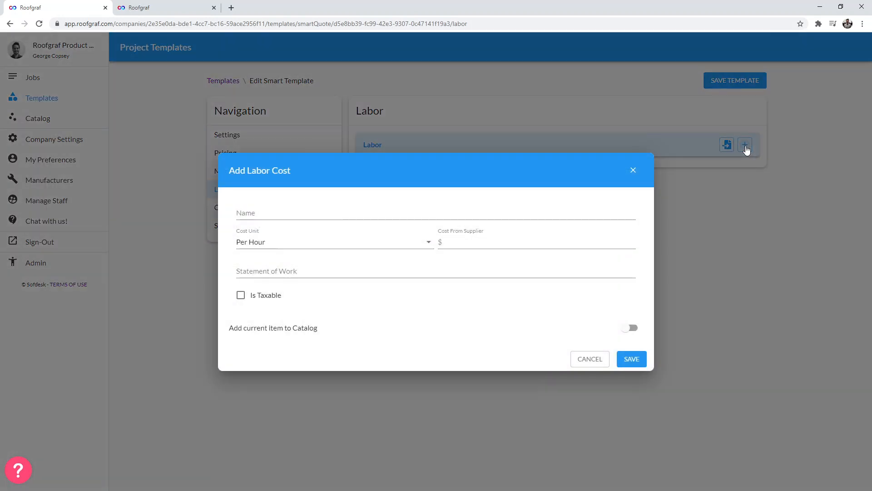
left_click(286, 216)
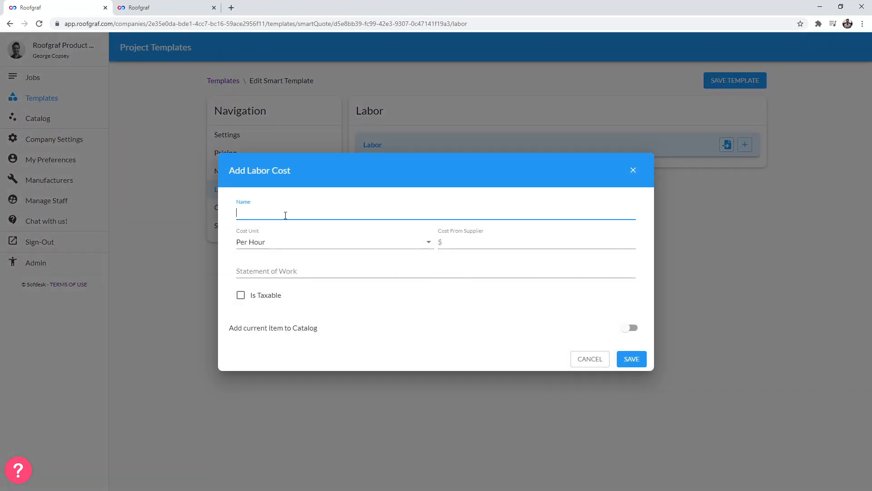
type("Installation cost")
left_click(284, 242)
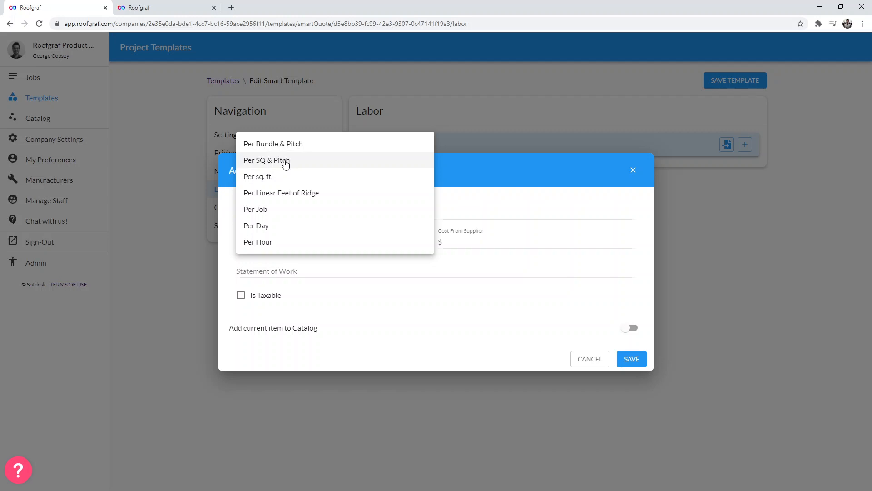
left_click(286, 164)
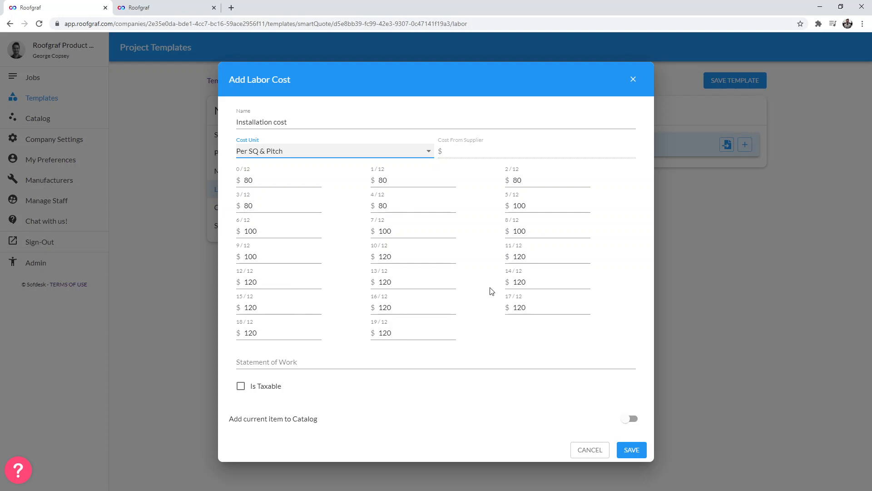
- Try adding the statement of work 'Includes all labor costs to install;' and the catalog option before cancelling the new labor cost
left_click(278, 180)
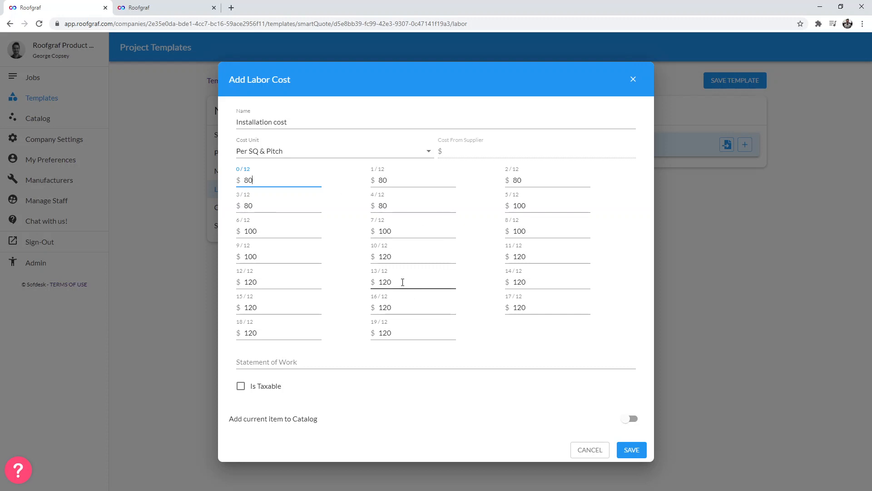
double_click(278, 288)
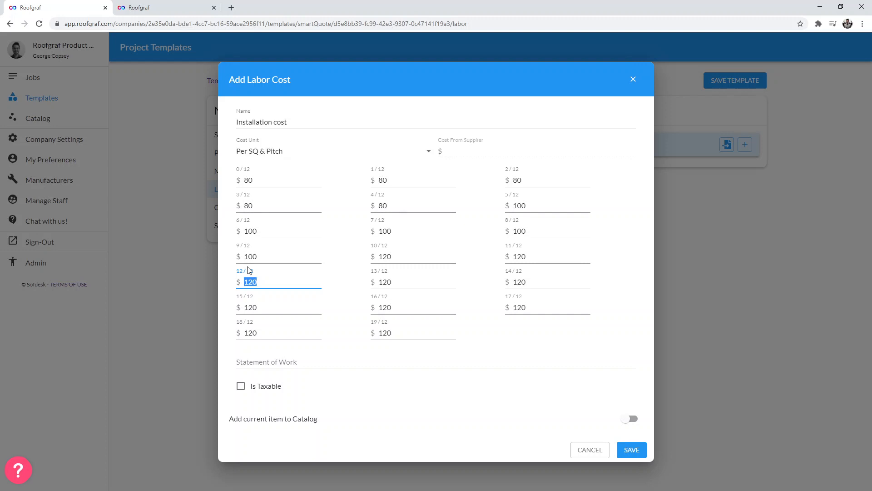
left_click(307, 363)
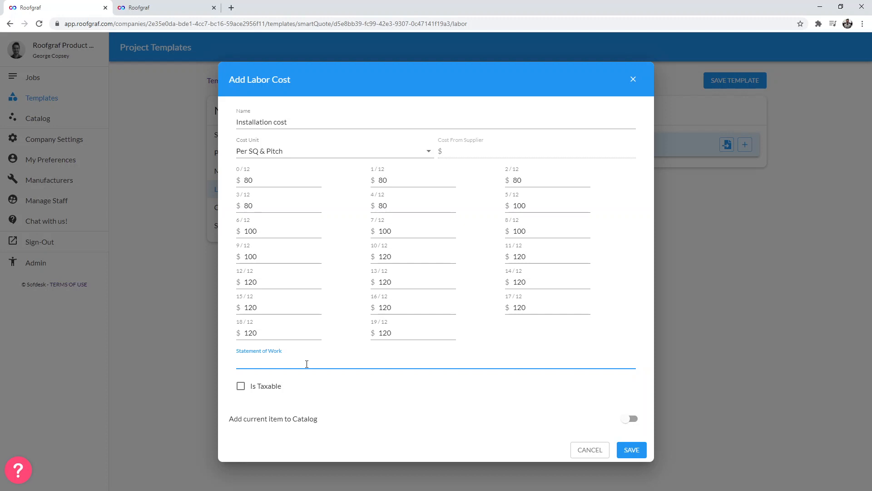
type("Includes all labor costs to install;")
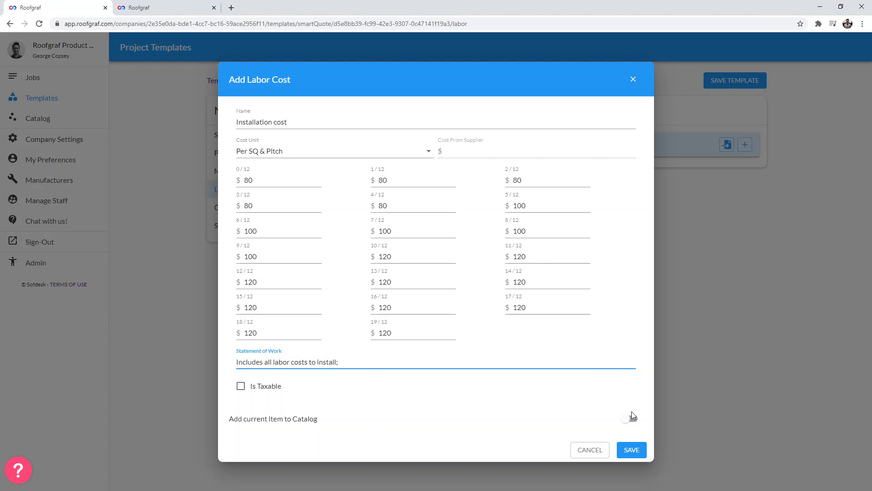
left_click(242, 74)
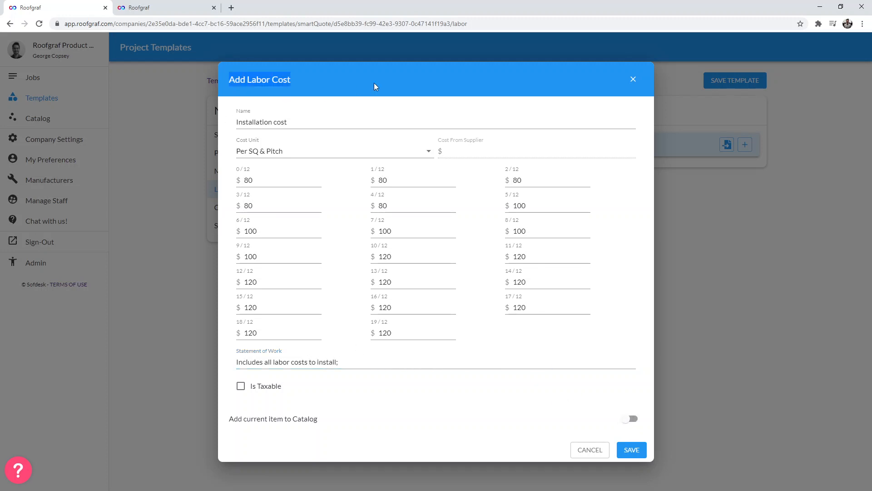
left_click(632, 418)
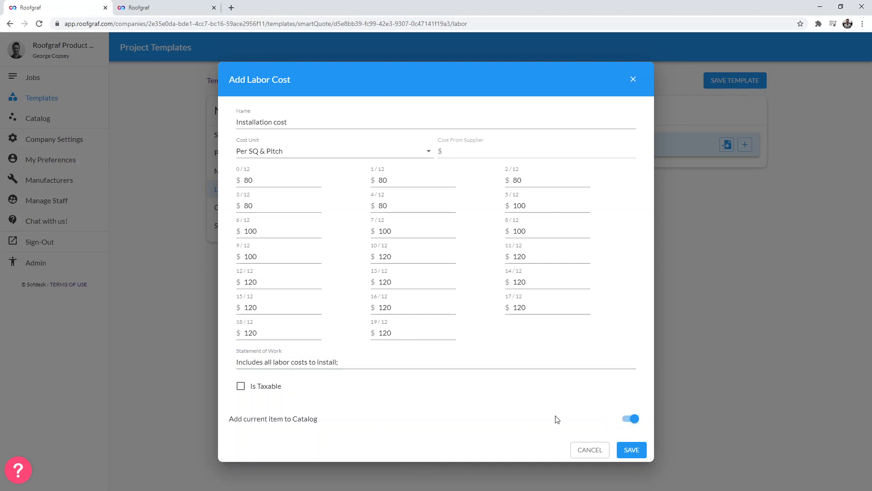
left_click(590, 450)
- Try importing the Per Square/Pitch Labor catalog item into Labor and reviewing its Per SQ & Pitch rates
left_click(727, 144)
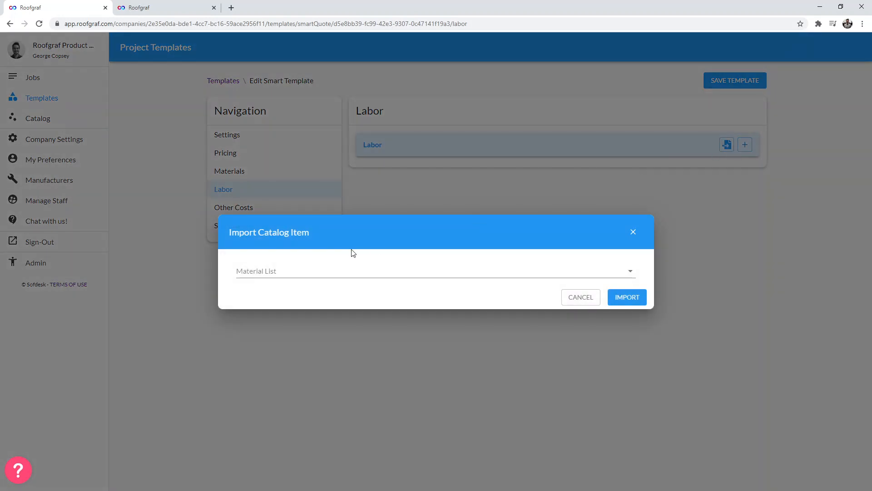
left_click(344, 273)
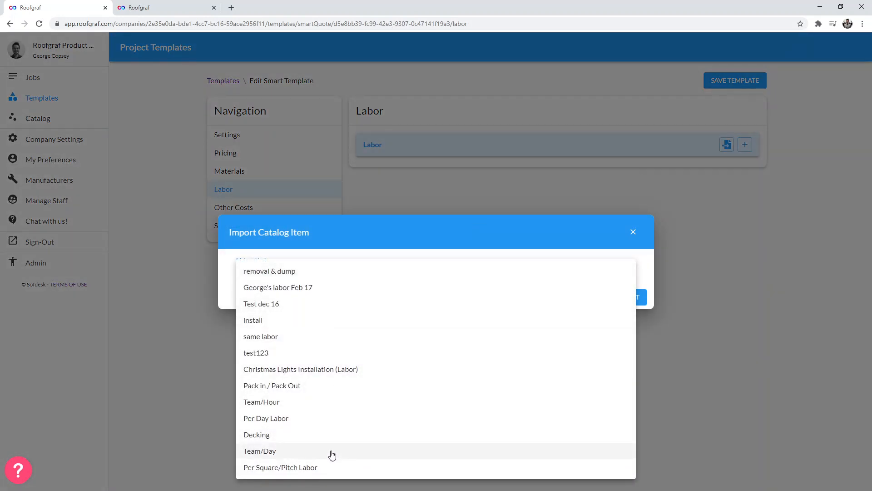
left_click(306, 468)
left_click(634, 297)
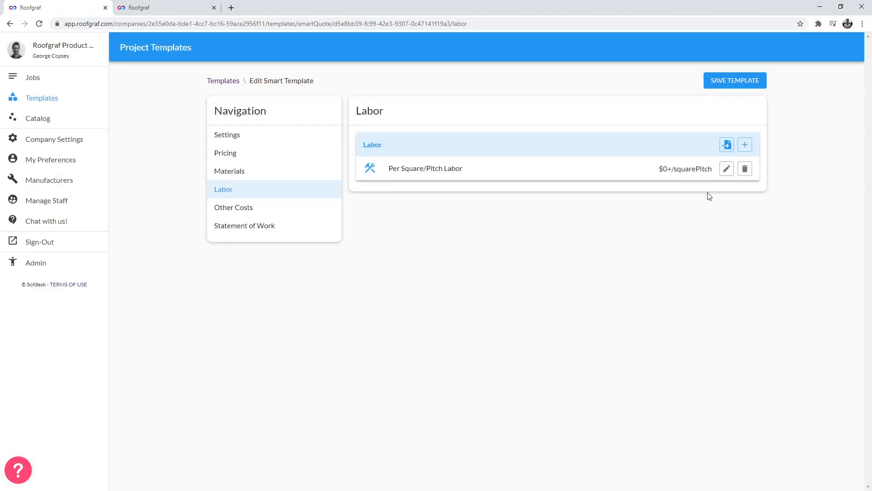
left_click(727, 169)
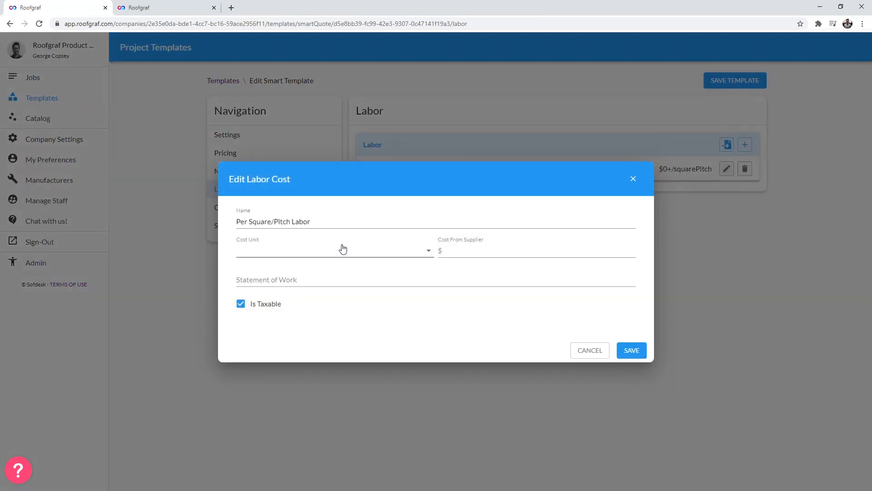
left_click(327, 250)
left_click(281, 268)
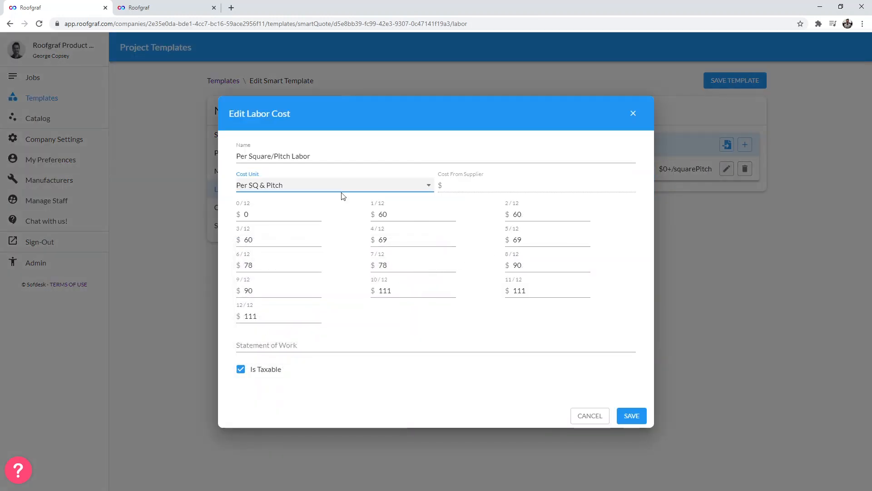
left_click(589, 415)
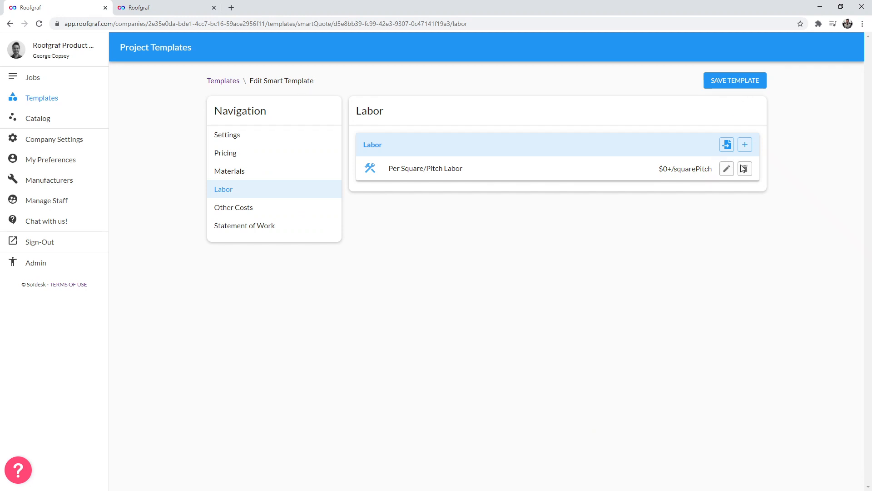
- Add a labor cost named with the user's first name plus 's demo labor cost', billed Per SQ & Pitch
left_click(745, 145)
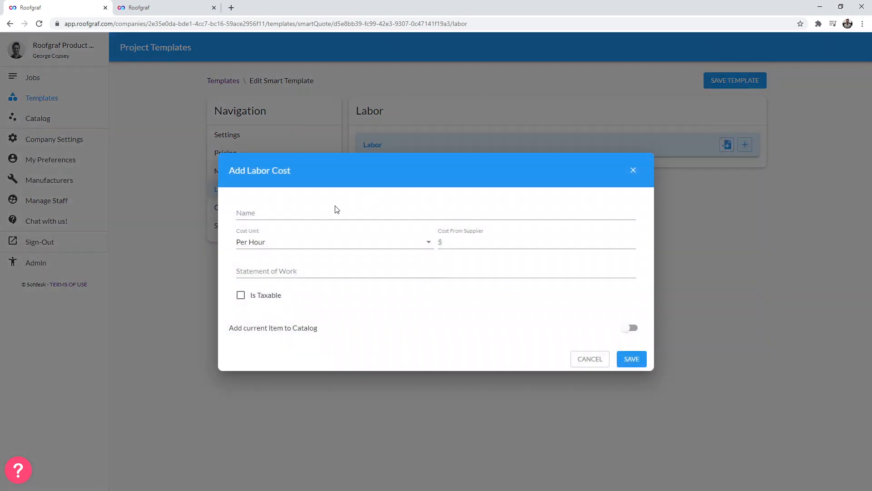
left_click(335, 210)
left_click(363, 189)
left_click(356, 208)
type("Georg")
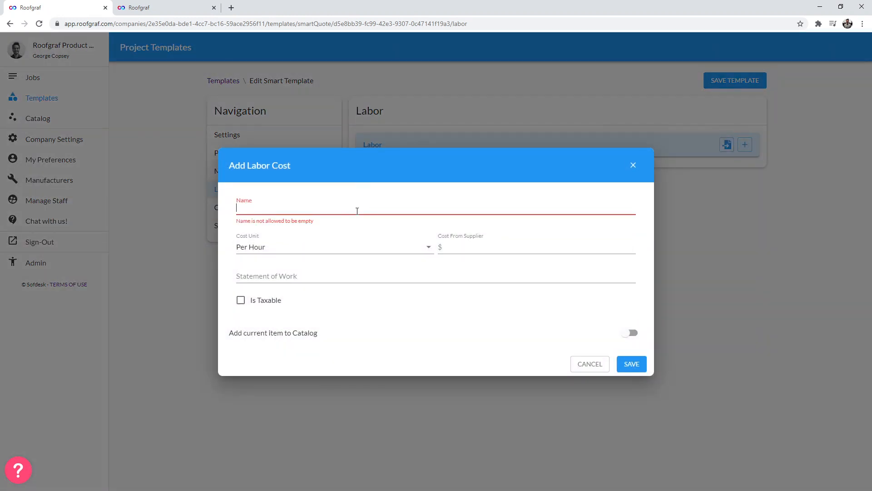
type("e's dem")
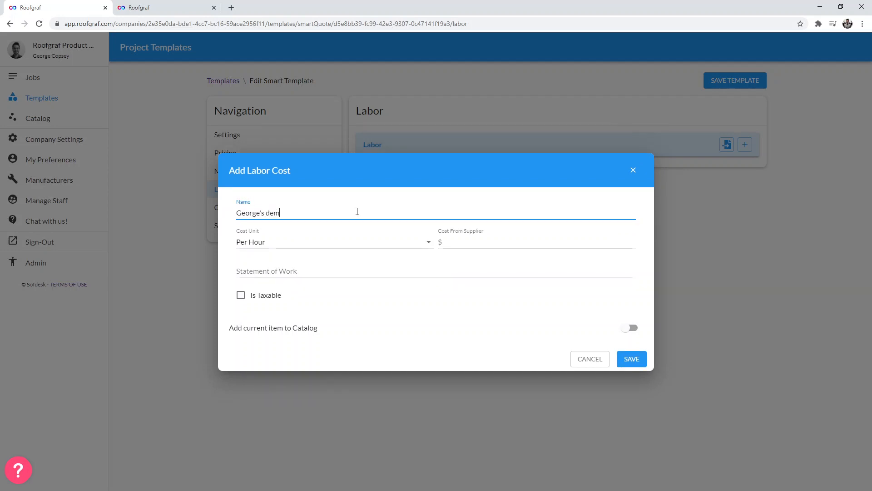
type("o labor costy")
left_click(390, 242)
left_click(296, 160)
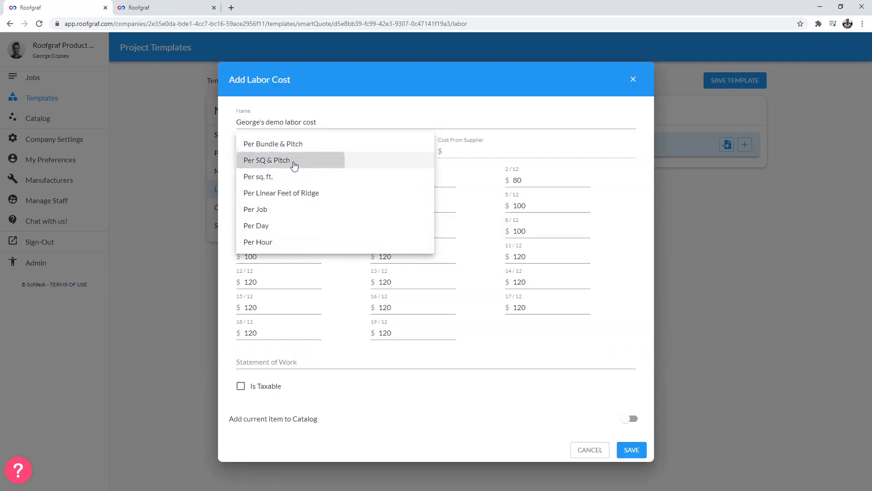
left_click(636, 451)
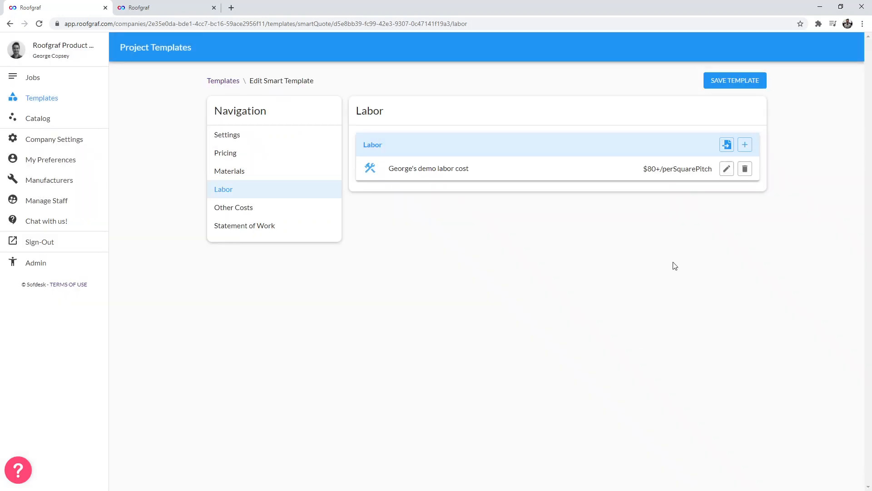
- Try switching the demo labor cost's unit to Per Bundle & Pitch and back to Per SQ & Pitch, resetting the 0/12 rate to 80
left_click(727, 169)
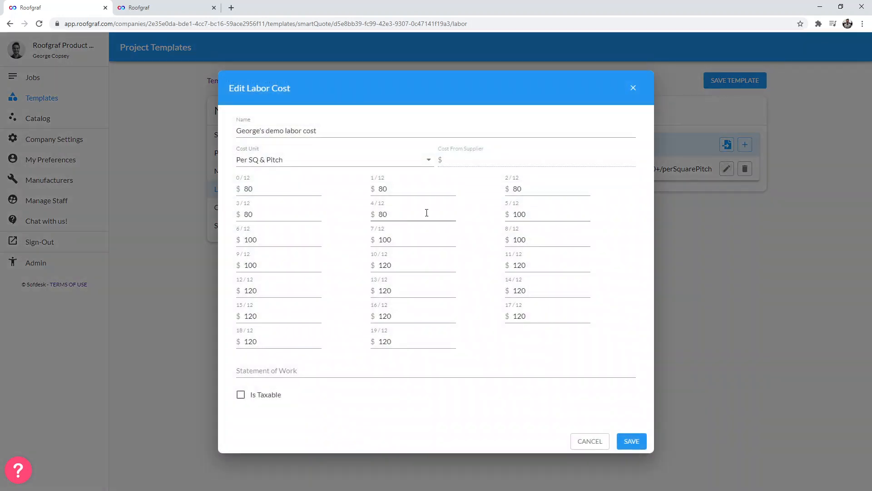
left_click(383, 165)
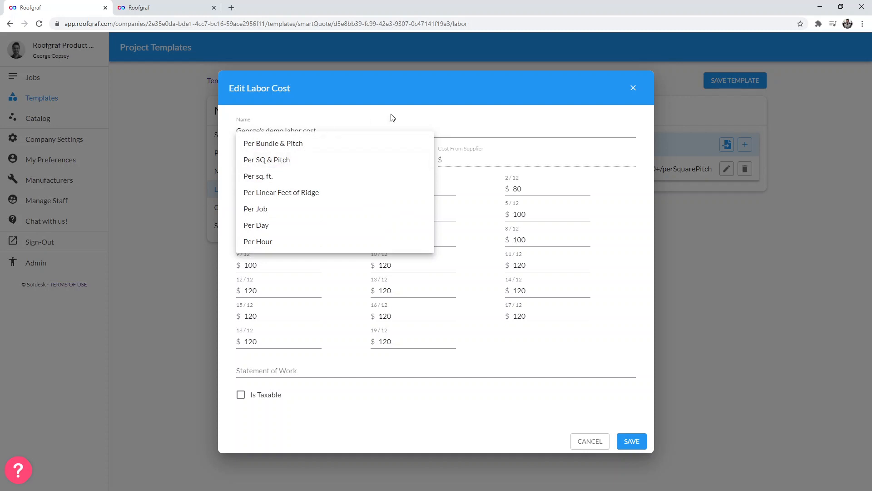
left_click(221, 147)
left_click_drag(238, 152, 263, 152)
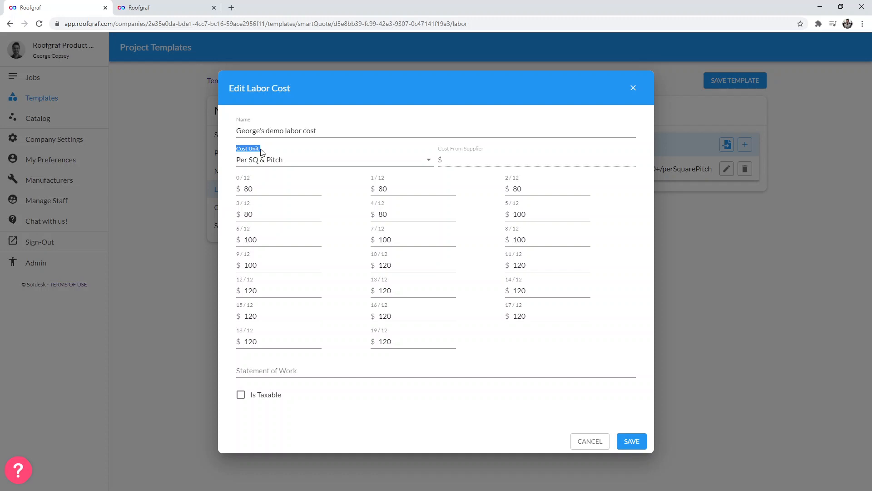
left_click(293, 148)
left_click(296, 167)
left_click(284, 143)
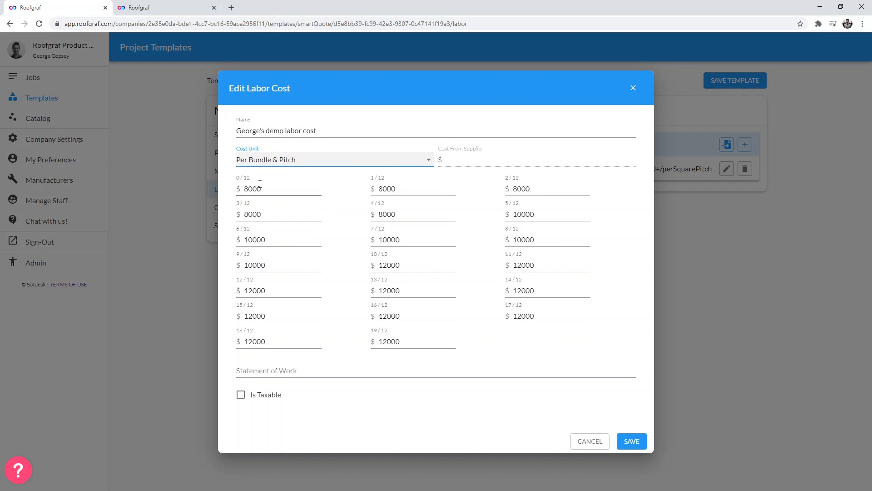
left_click(290, 161)
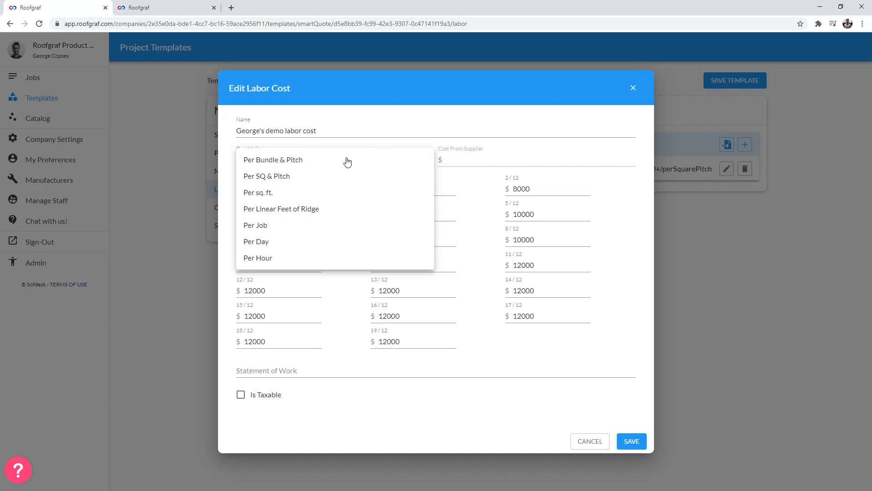
left_click(292, 177)
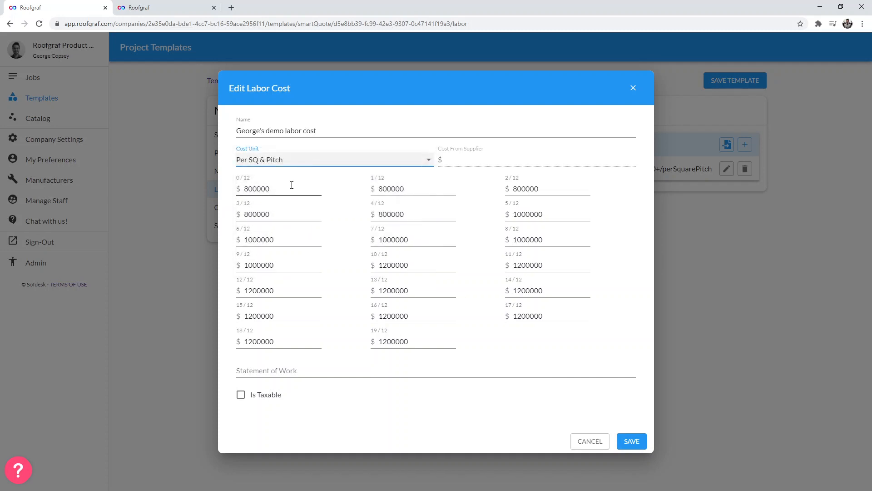
left_click(291, 187)
key("BackSpace")
key("BackSpace")
key("BackSpace")
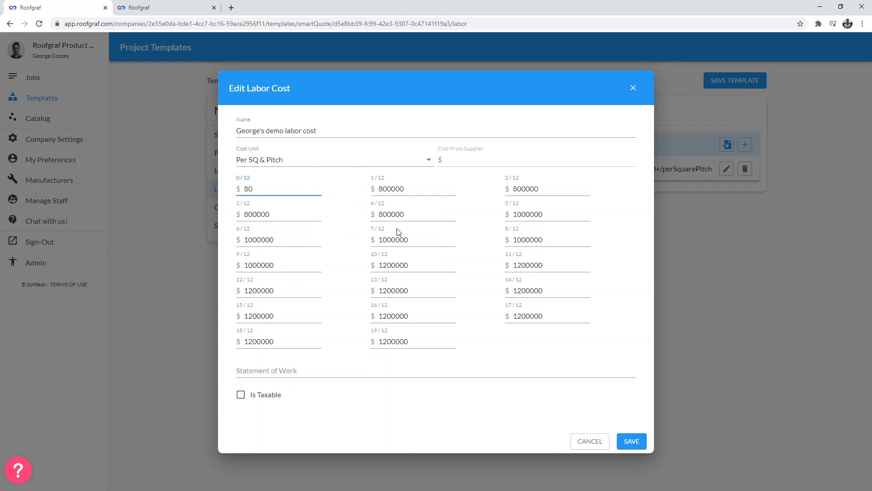
left_click(309, 167)
left_click(592, 443)
left_click(591, 443)
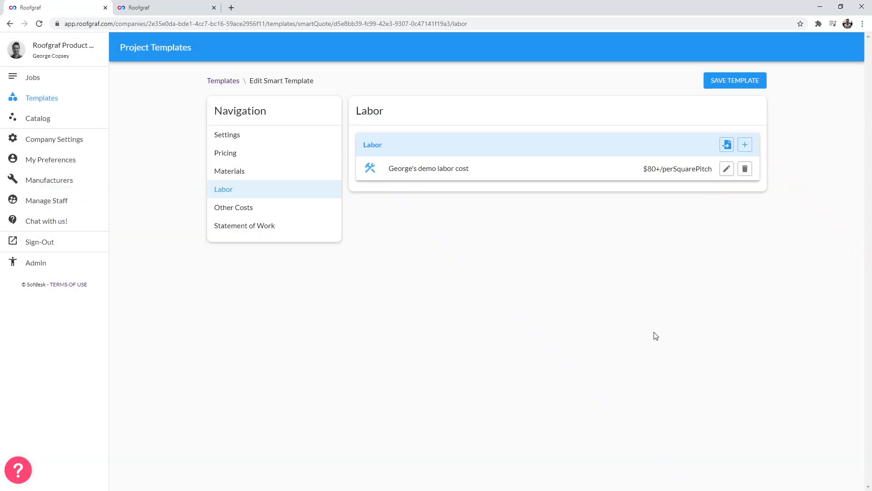
- In the catalog tab, add a Labor Cost catalog item billed Per SQ & Pitch, named with the user's first name and 'demo'
left_click(165, 6)
left_click(843, 454)
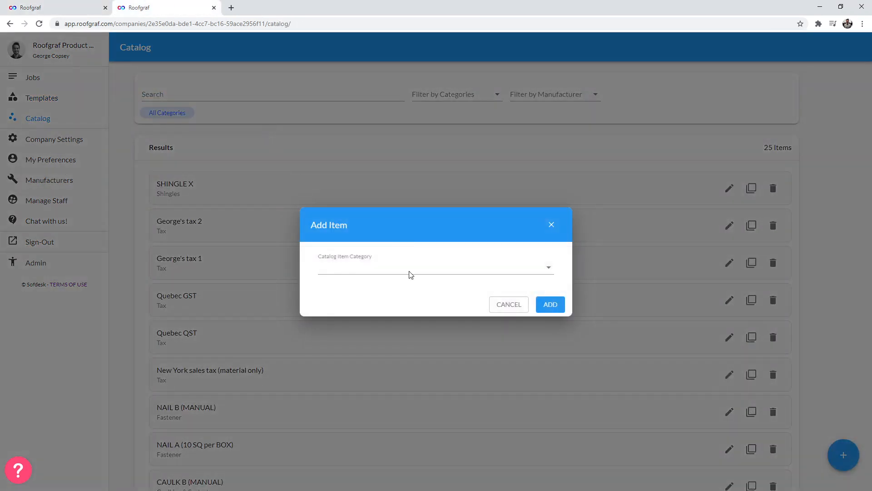
left_click(410, 273)
left_click(352, 269)
left_click(547, 304)
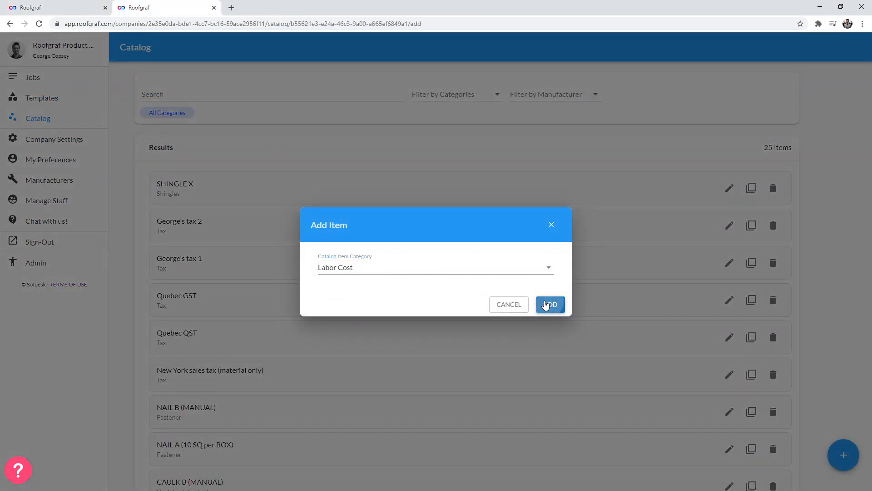
left_click(194, 149)
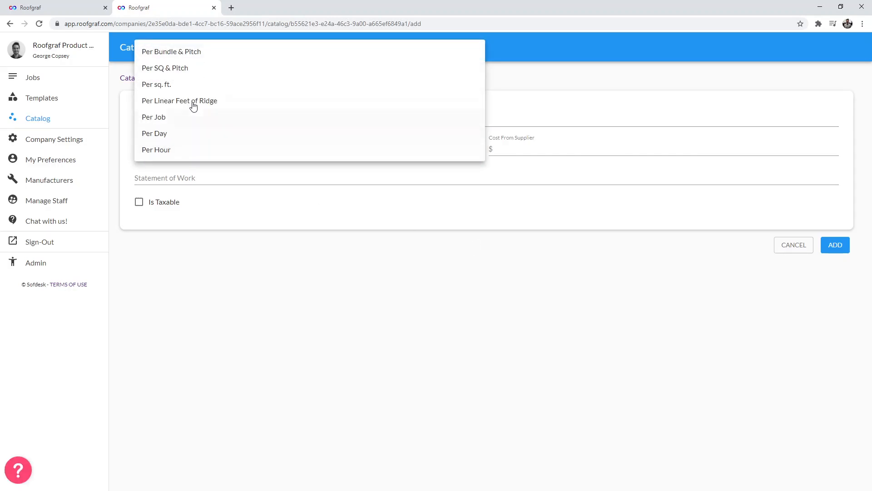
left_click(181, 68)
left_click(181, 117)
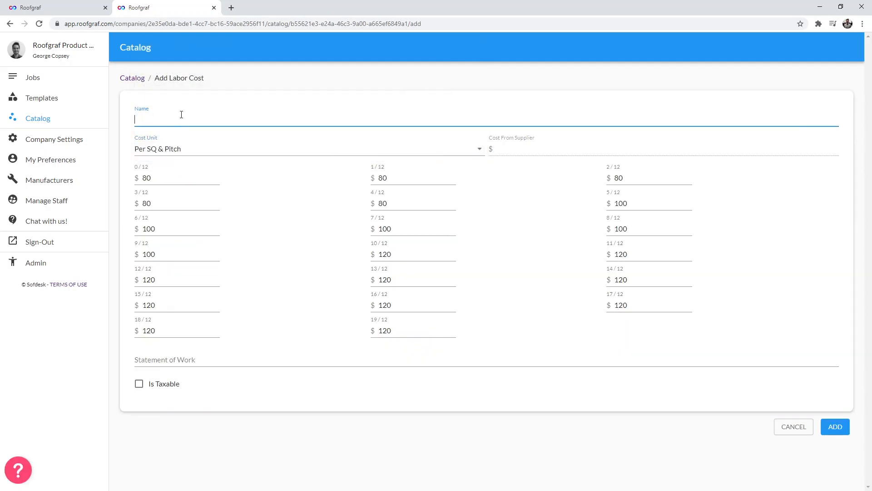
type("George's demo labor")
left_click(835, 426)
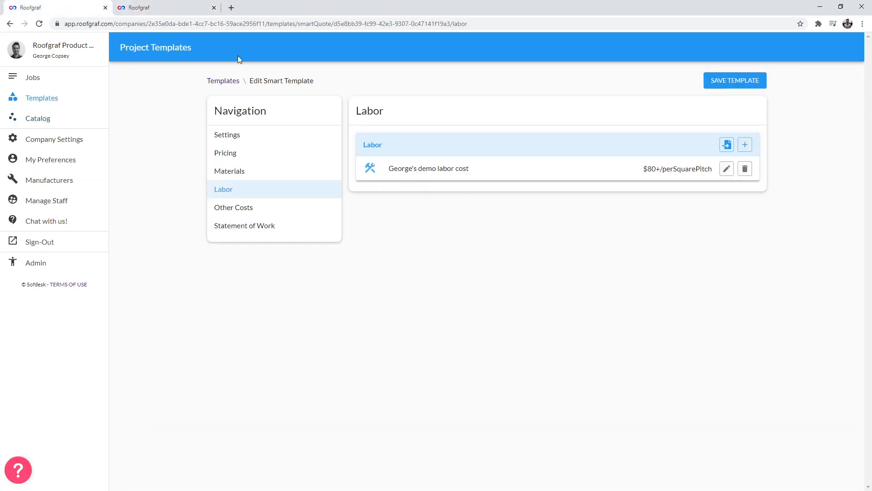
- Replace the demo labor cost with the user's demo labor item imported from the catalog
left_click(745, 168)
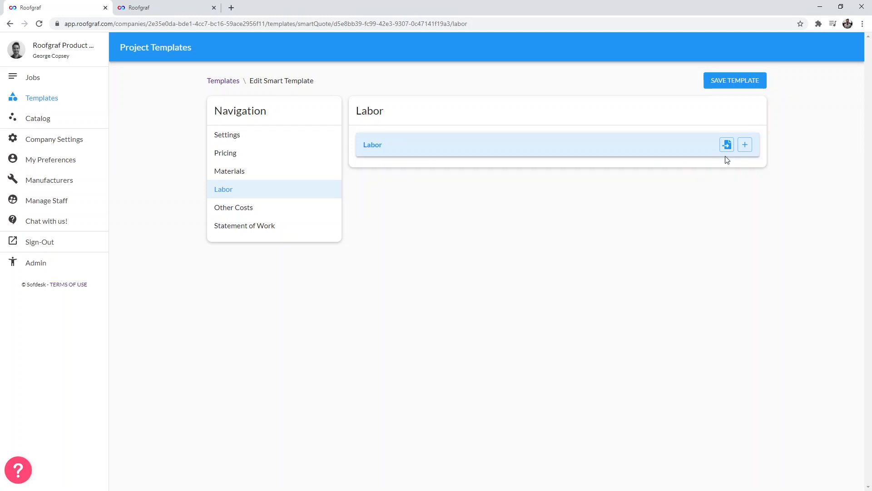
left_click(727, 144)
left_click(341, 269)
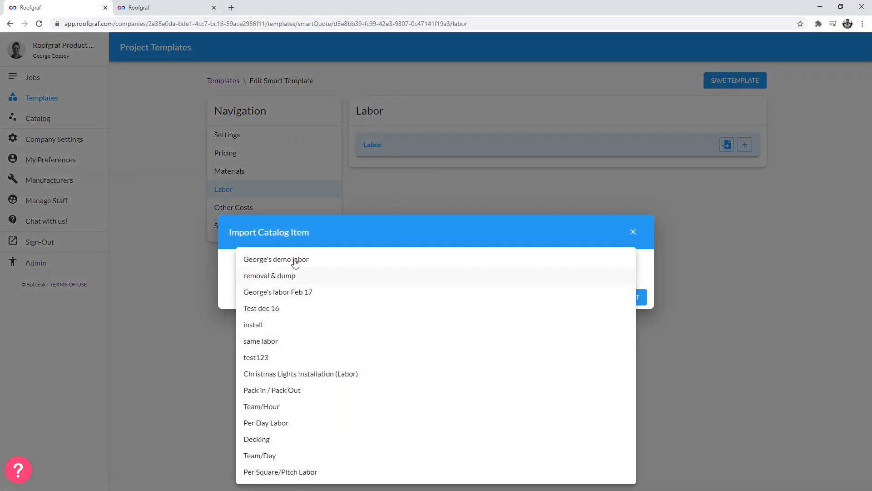
left_click(422, 273)
left_click(639, 296)
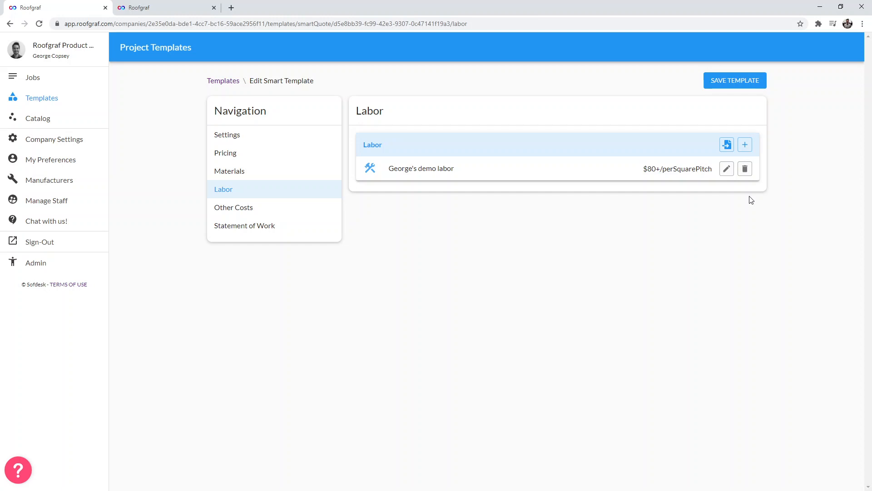
- Open the imported labor item for editing and review its unit options without saving
left_click(727, 168)
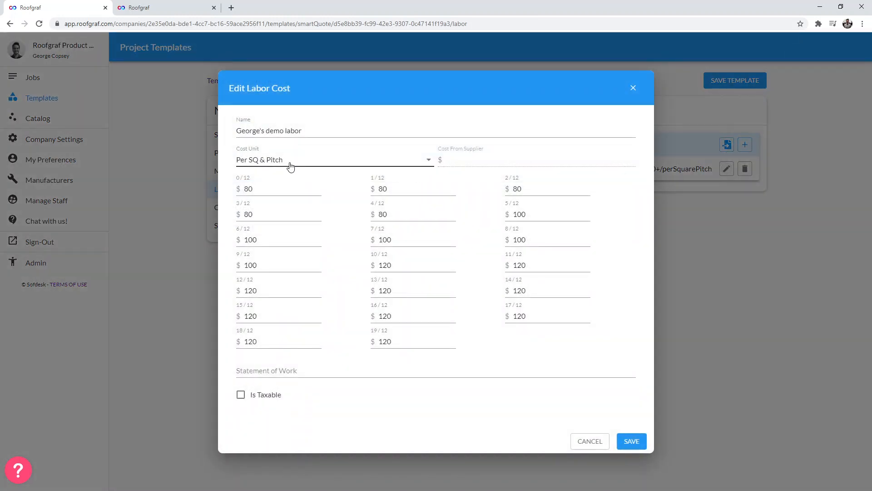
left_click(290, 164)
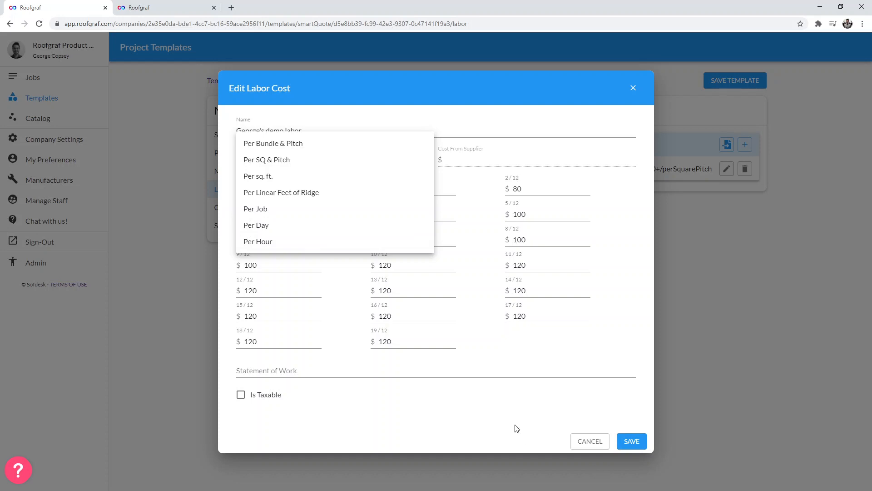
left_click(567, 433)
left_click(581, 440)
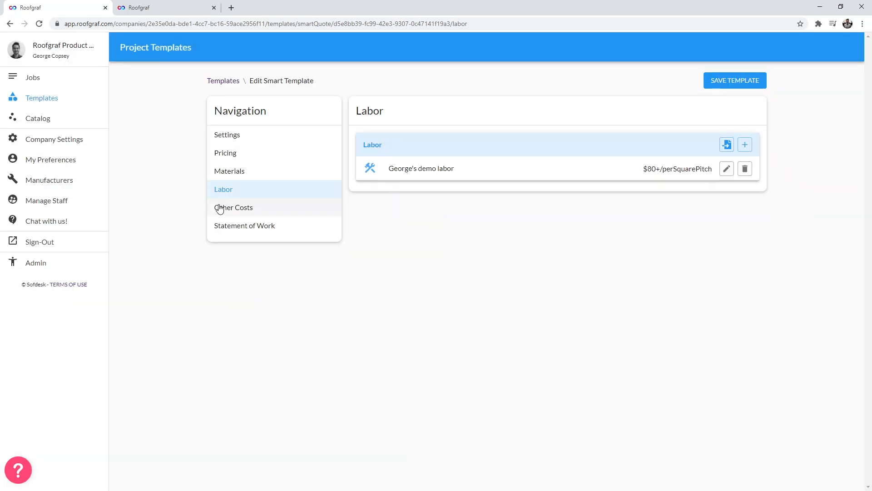
- Import the warranty catalog item into Other Costs
left_click(250, 212)
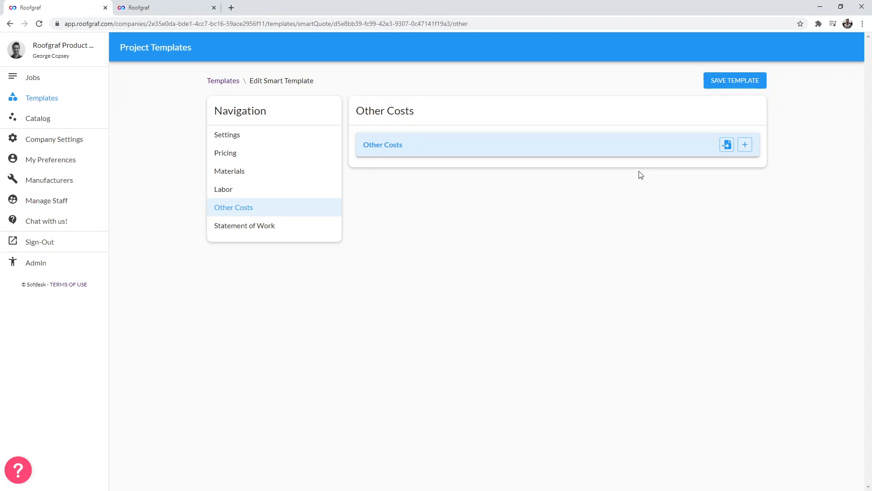
left_click(726, 144)
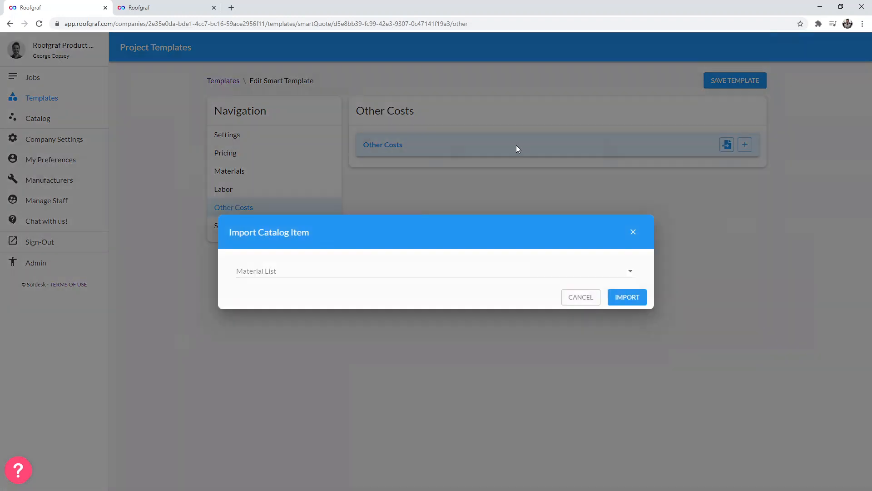
left_click(348, 274)
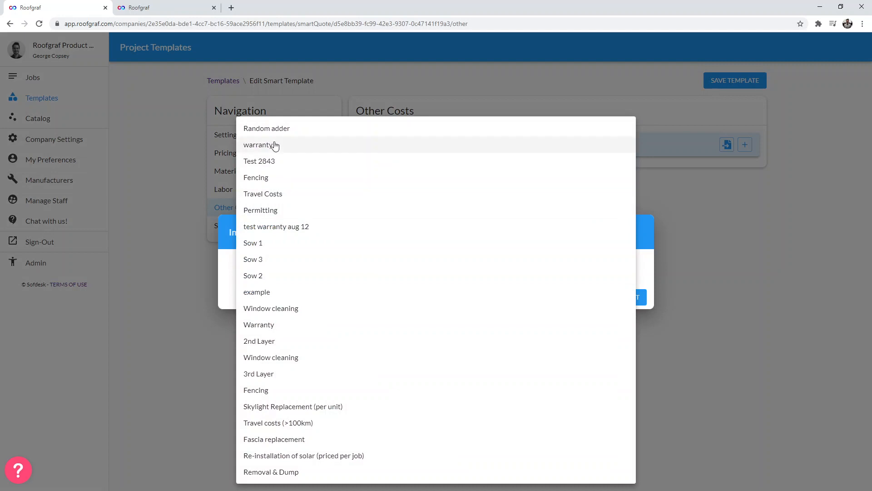
left_click(274, 144)
left_click(628, 297)
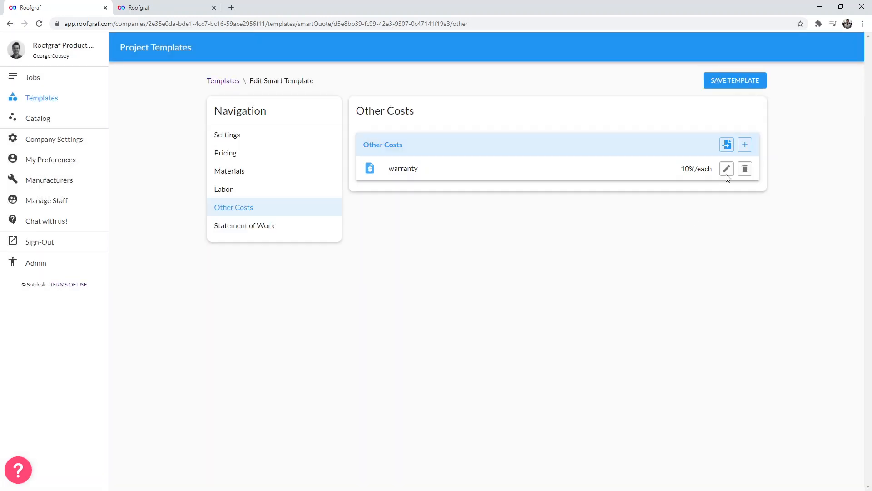
- Try importing the 2nd Layer catalog item into Other Costs and editing its name
left_click(727, 146)
left_click(341, 274)
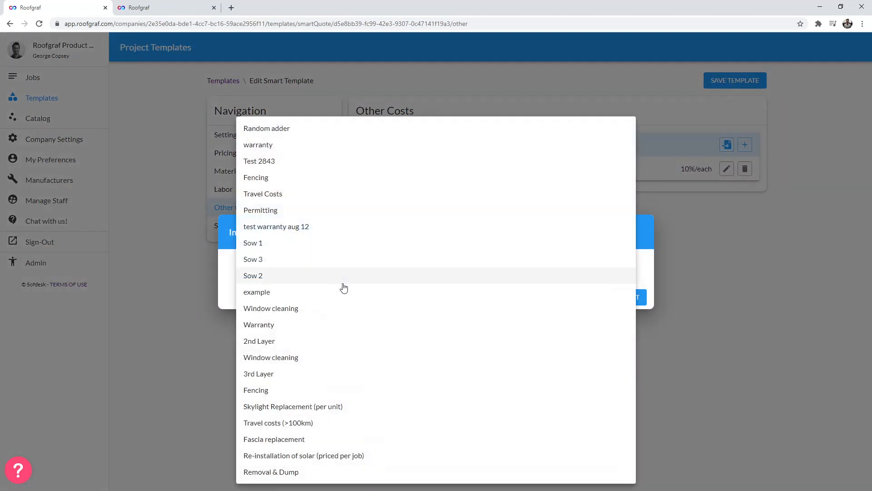
left_click(285, 347)
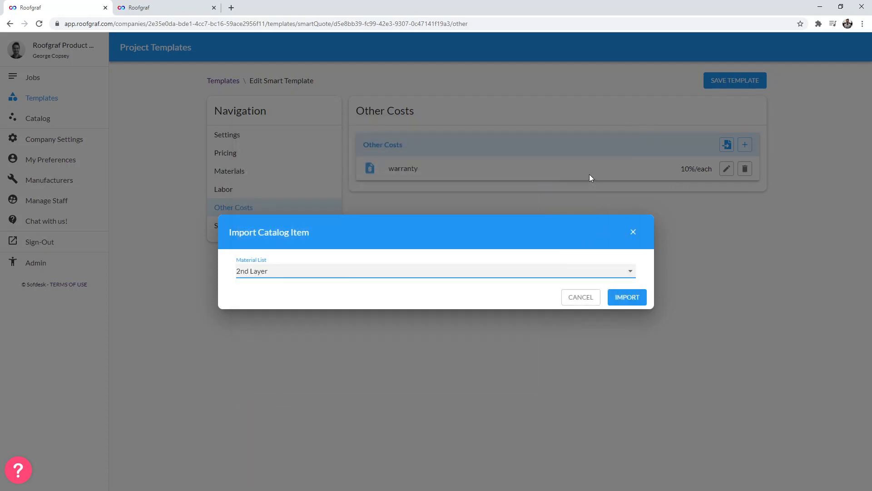
left_click(630, 292)
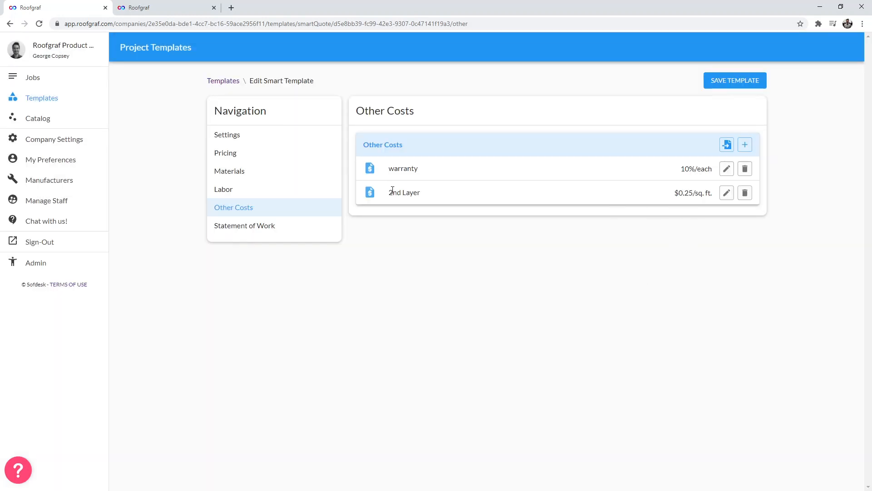
left_click_drag(389, 192, 422, 198)
left_click(727, 193)
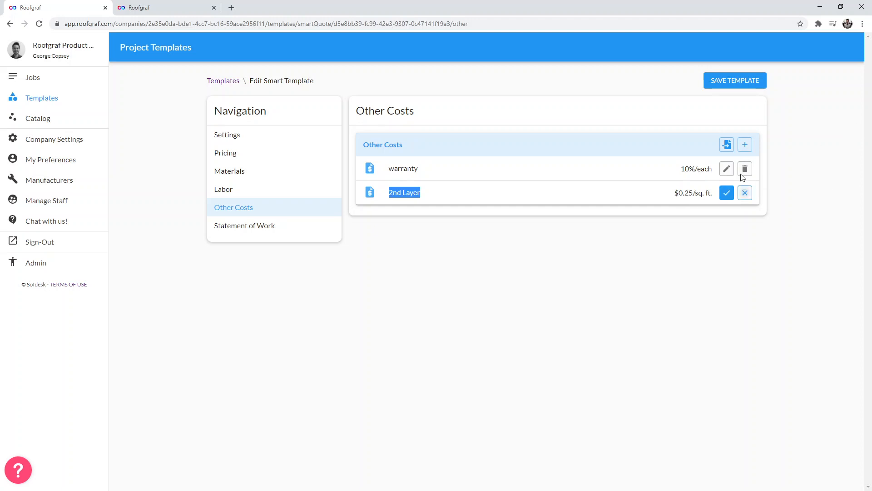
left_click(727, 192)
left_click(727, 145)
left_click(411, 273)
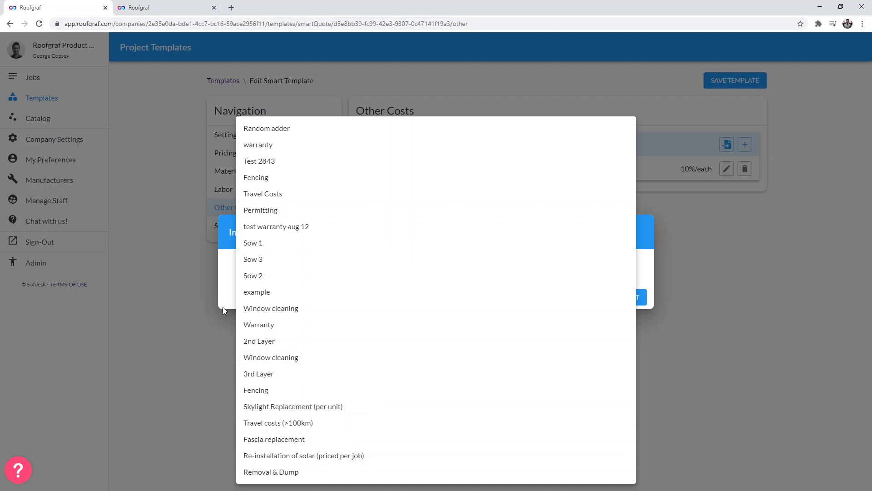
left_click(223, 289)
left_click(592, 299)
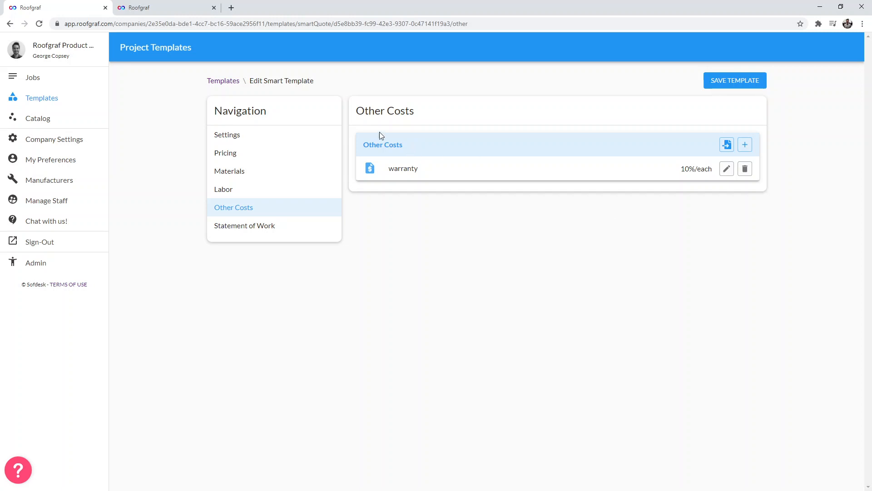
- Give the Timberline HD line the statement of work 'Install GAT Timberline HD shingles'
left_click(276, 154)
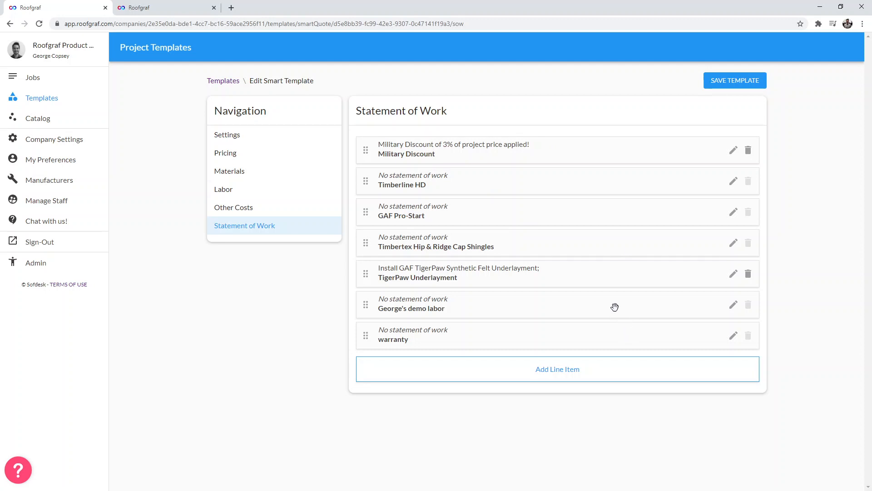
left_click(733, 181)
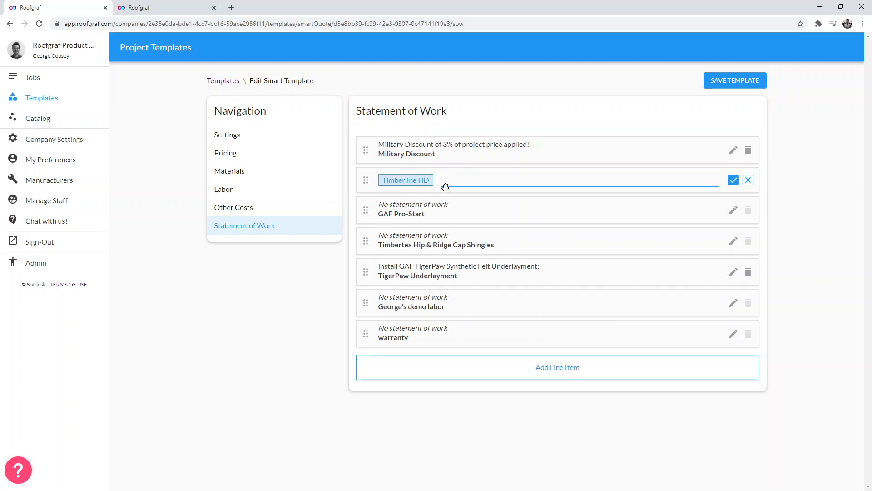
type("Install GAT Timberline HD shingles")
left_click(734, 181)
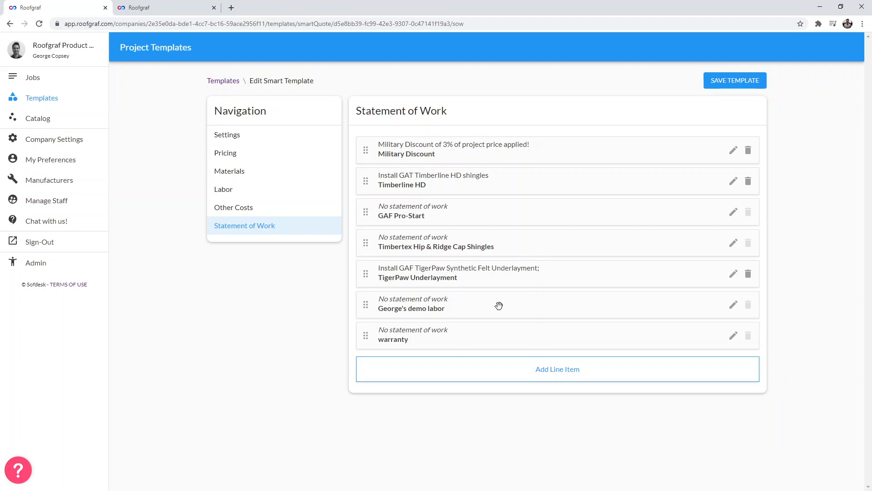
- Set the warranty line's statement of work to 'Warranty for 20 years'
left_click(733, 336)
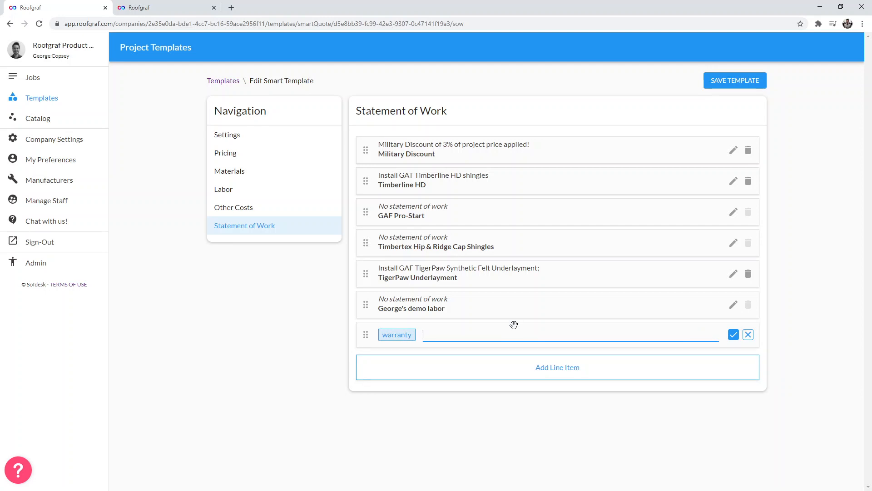
type("Warranty for 10 years")
key("shift+Right")
type("2")
left_click(733, 334)
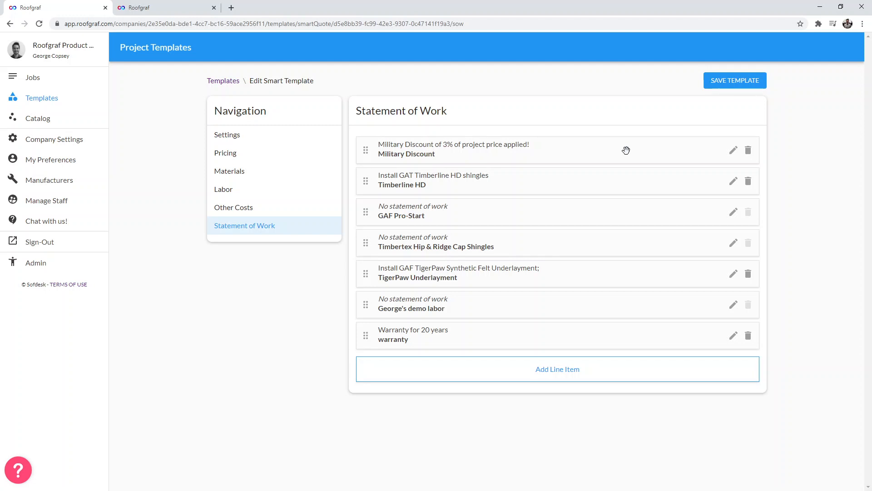
- Add a statement of work line item reading 'Thanks for your business!'
left_click(555, 369)
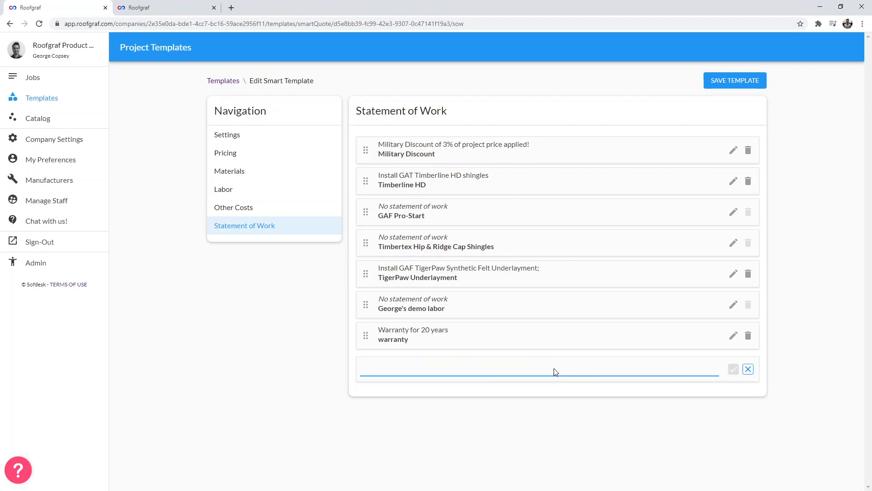
type("Thanks for your business!")
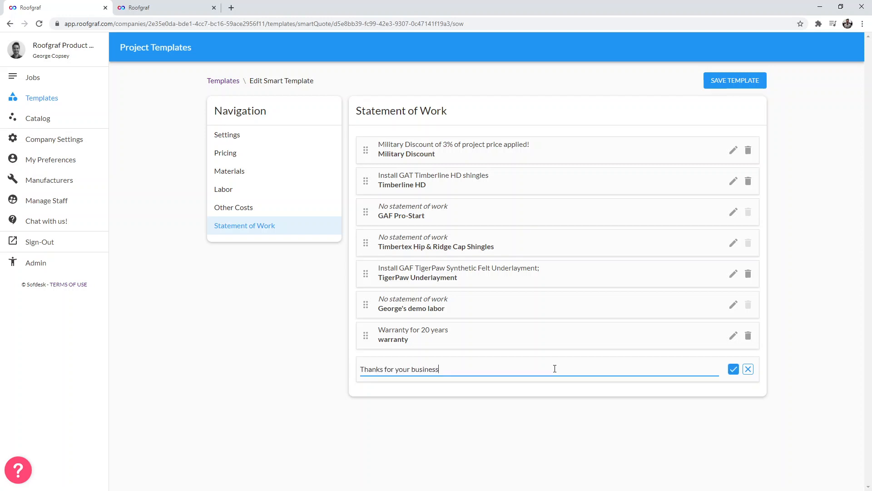
left_click(733, 369)
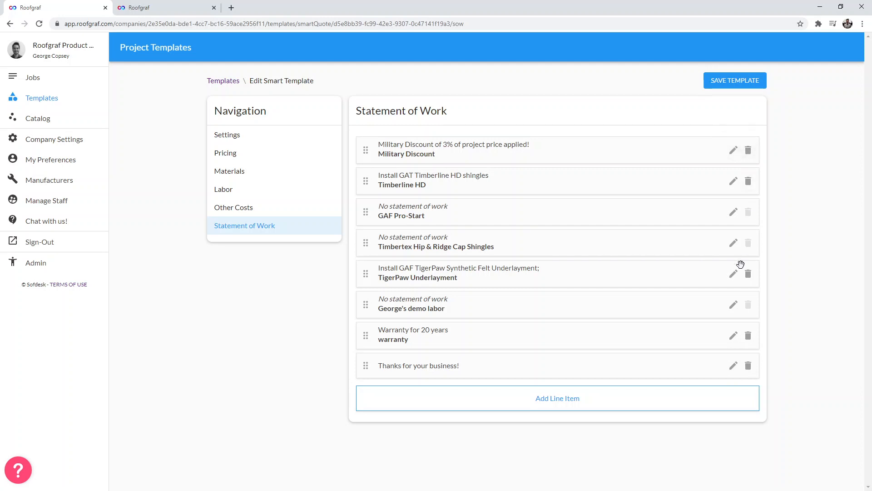
- Move the Military Discount line below the warranty line and save the template
left_click_drag(409, 145, 406, 325)
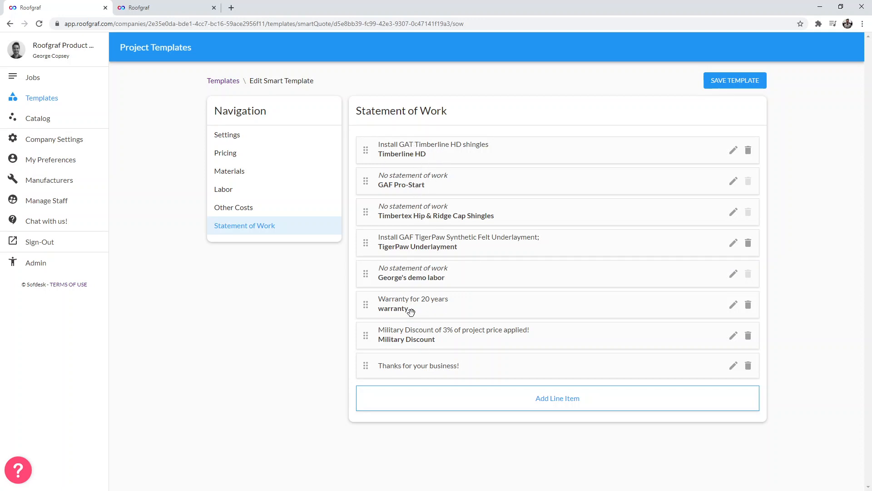
left_click(743, 84)
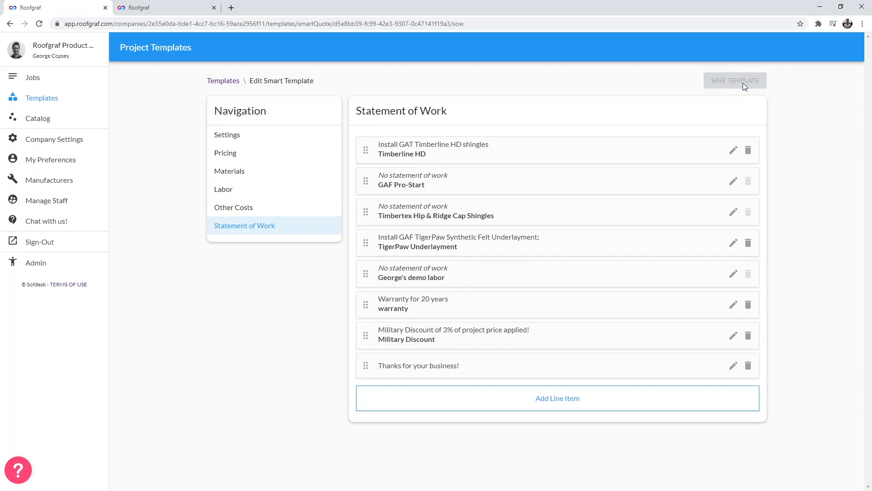
- Remove GAF Pro-Start from the template's shingles, then save and close the template
left_click(272, 139)
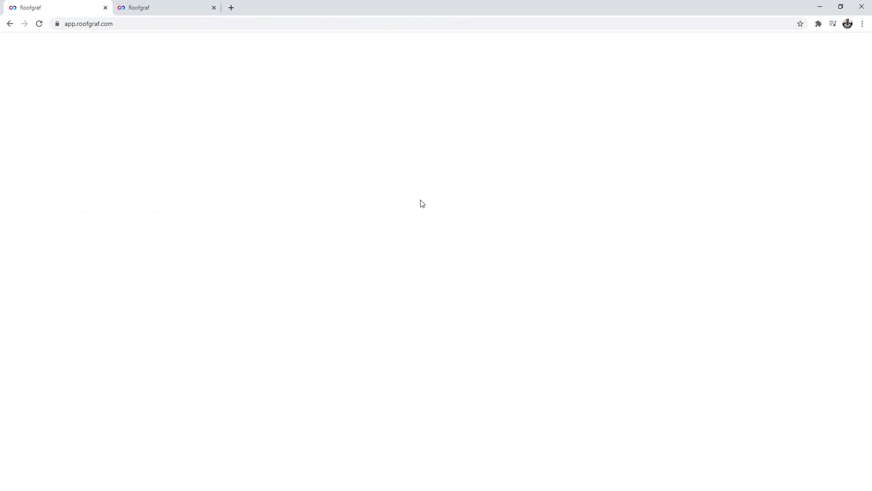
left_click(10, 25)
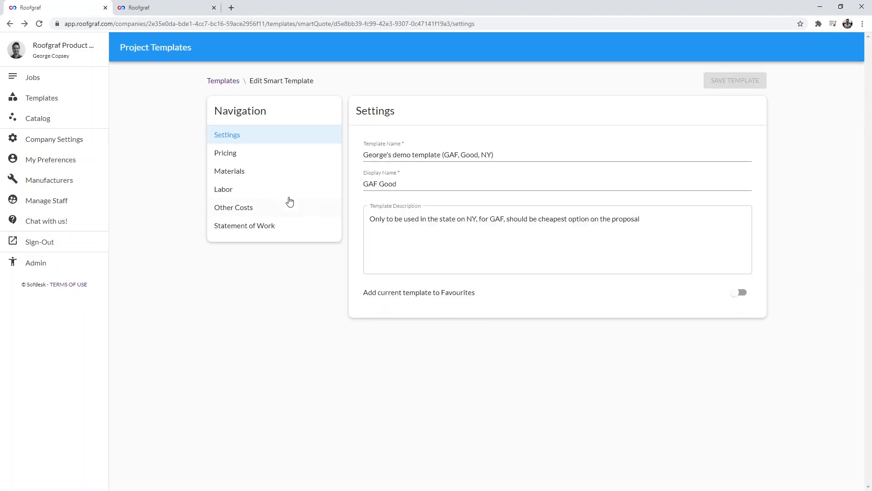
left_click(260, 175)
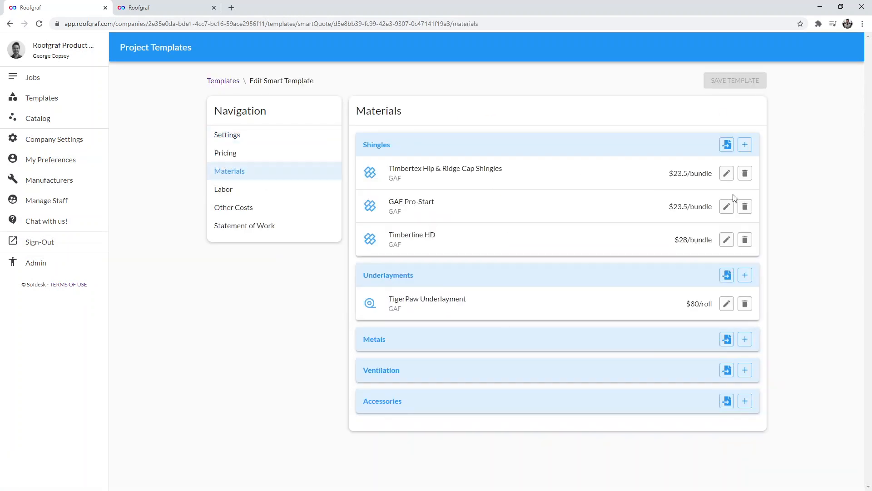
left_click(746, 206)
left_click(726, 207)
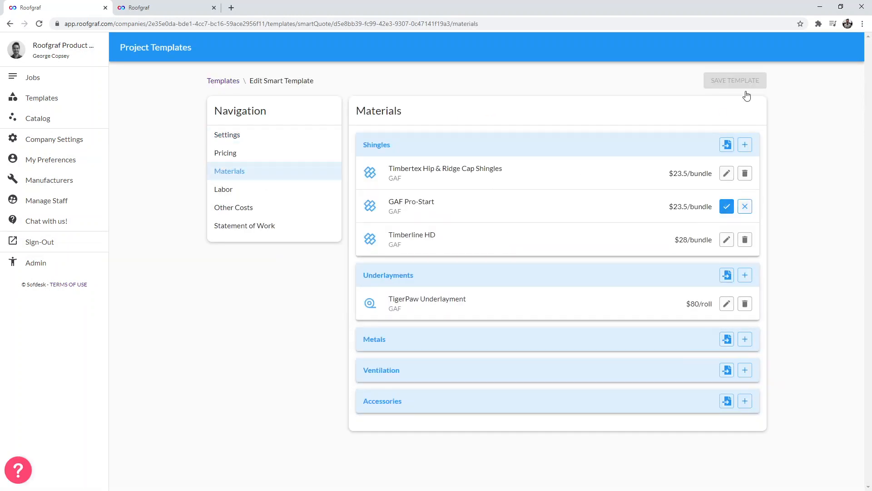
left_click(226, 83)
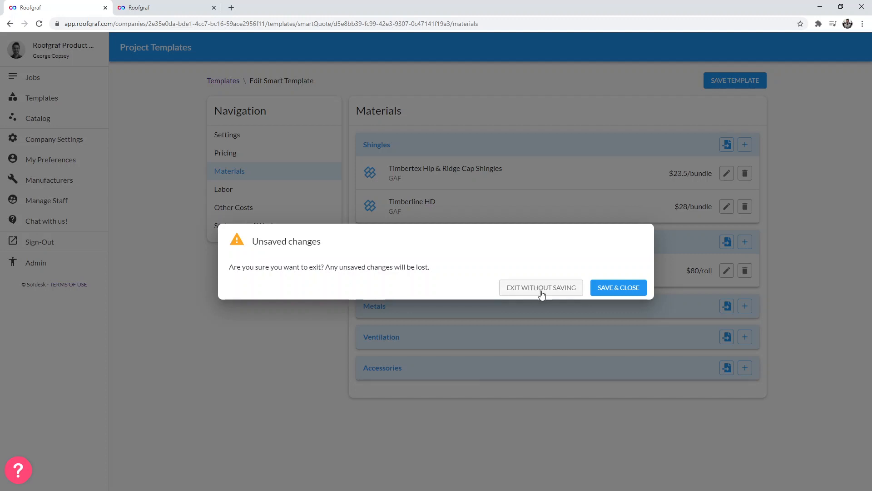
left_click(619, 287)
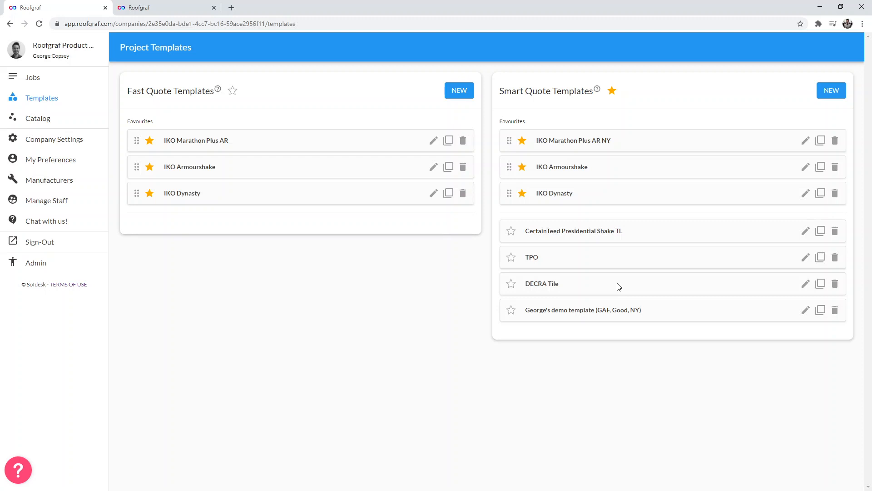
- Clone the IKO Marathon Plus AR NY smart template, setting both its template name and display name to 'Better'
left_click(822, 142)
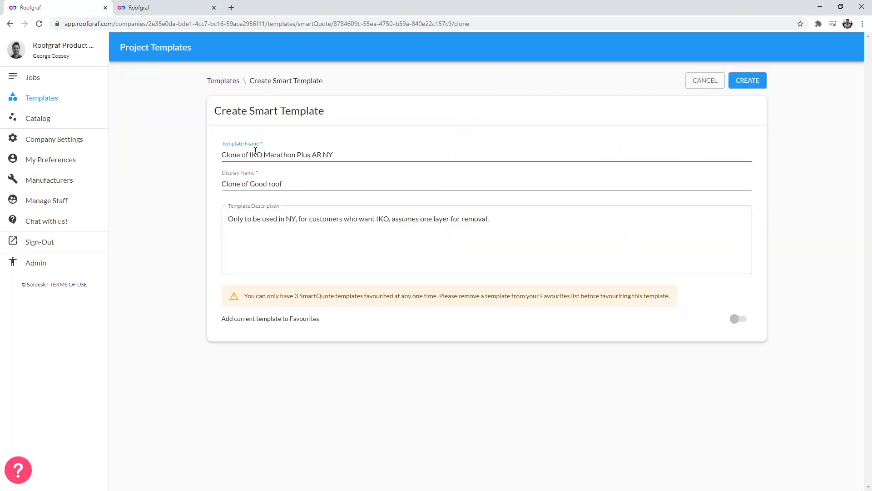
triple_click(256, 151)
type("Better")
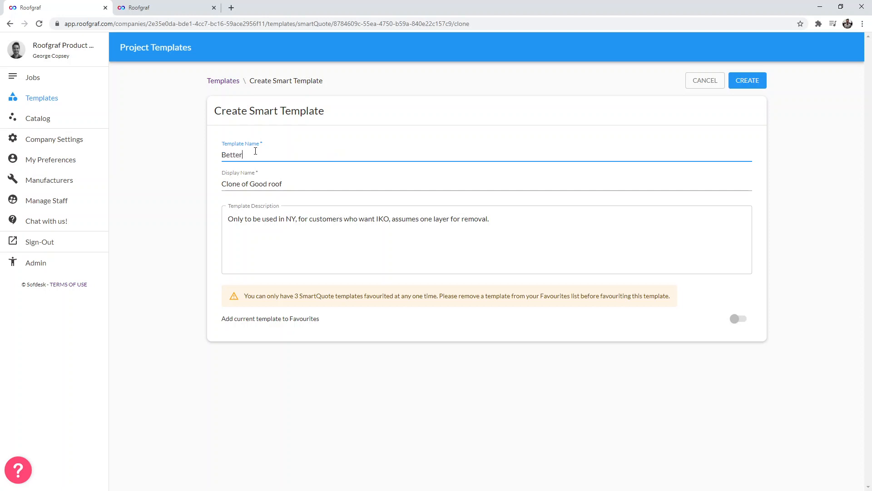
triple_click(295, 182)
type("Better")
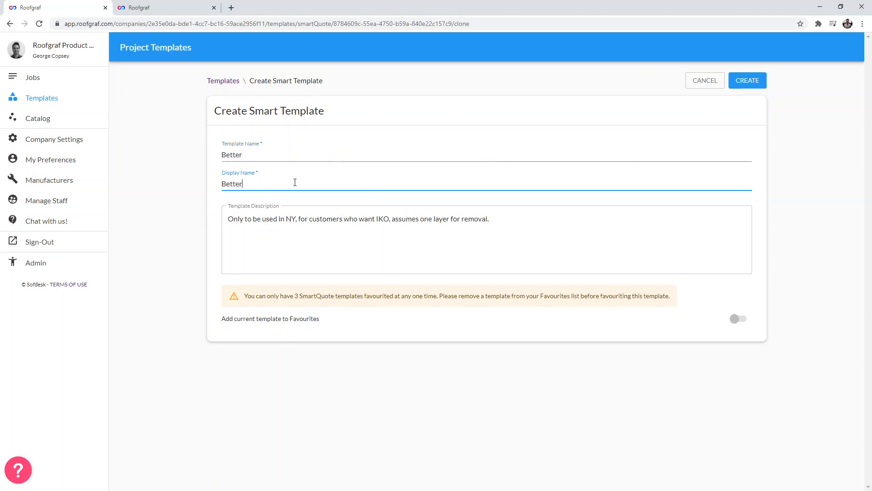
left_click(174, 230)
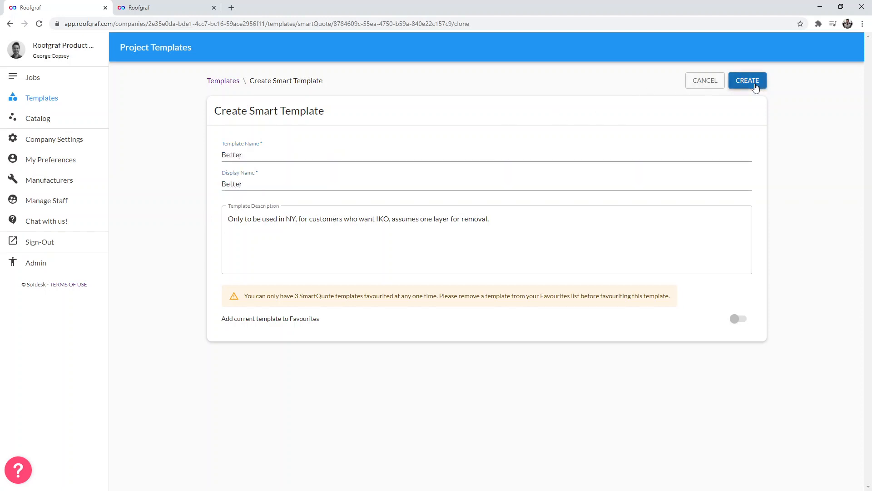
left_click(752, 86)
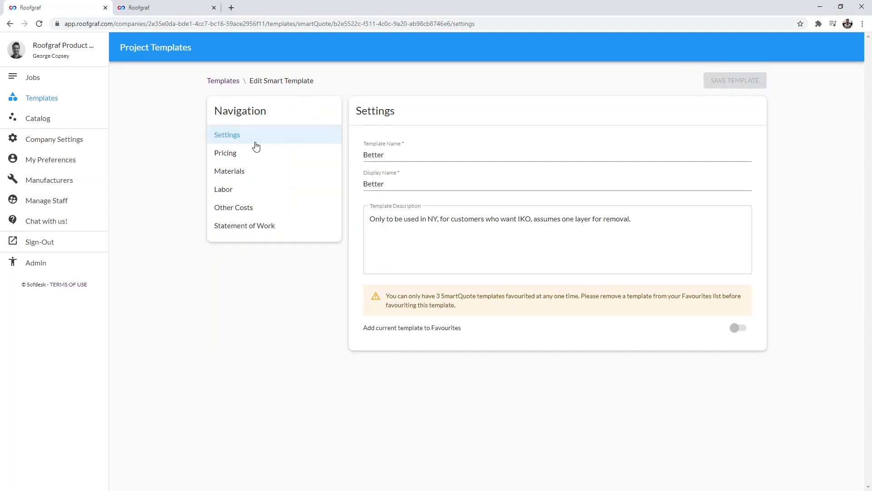
- Remove Marathon Plus AR from the Better template's shingle materials
left_click(243, 170)
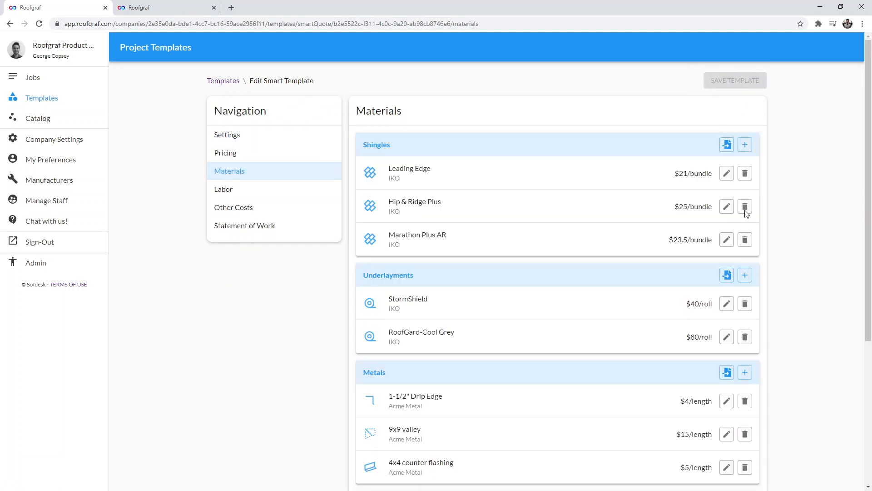
left_click(745, 239)
left_click(725, 243)
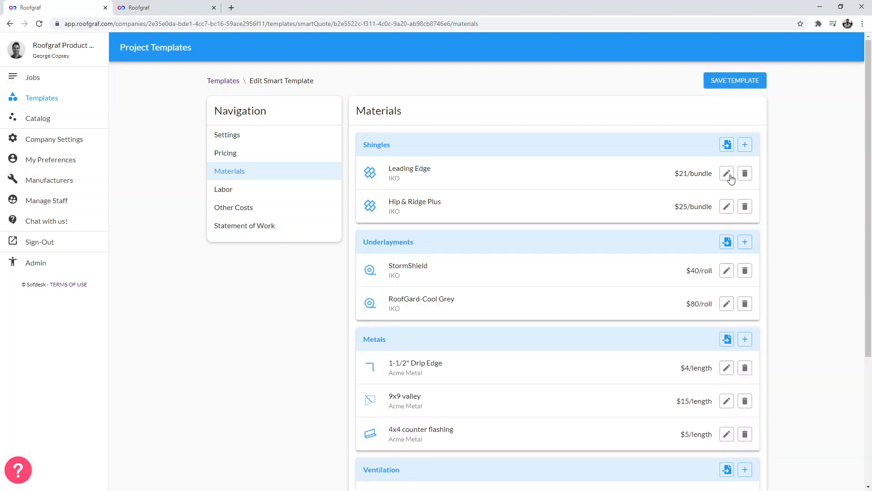
- Import the IKO Dynasty with ArmourZone shingle from the catalog into the template's shingles
left_click(727, 144)
left_click(320, 249)
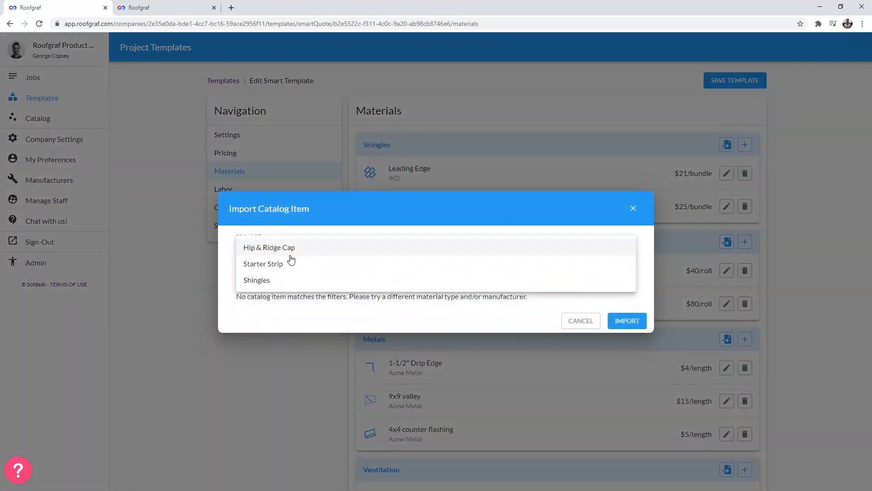
left_click(277, 280)
left_click(277, 278)
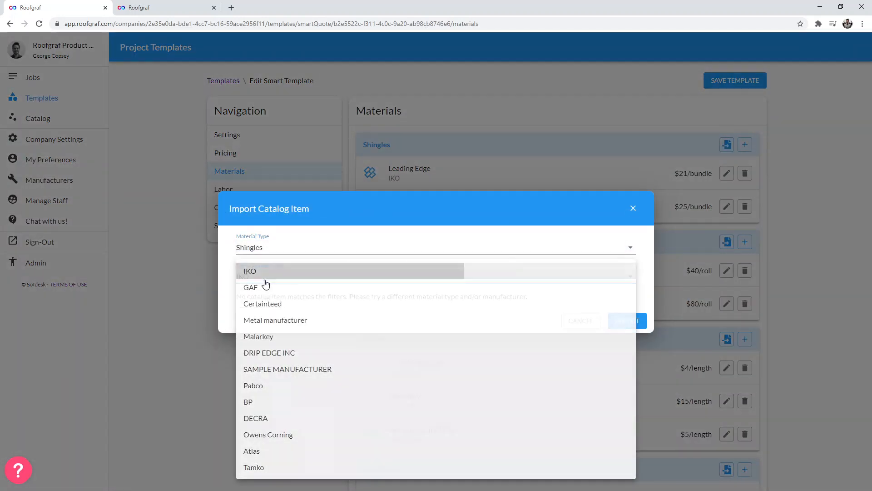
left_click(248, 274)
left_click(278, 298)
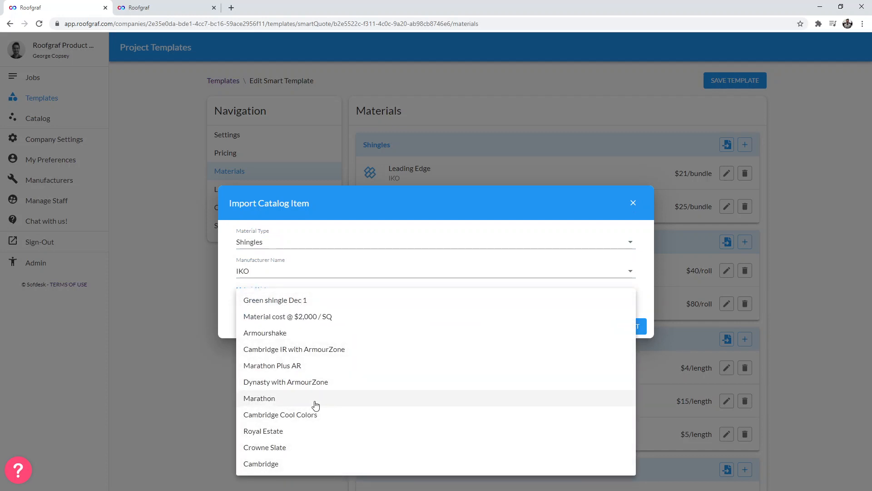
left_click(316, 386)
left_click(630, 327)
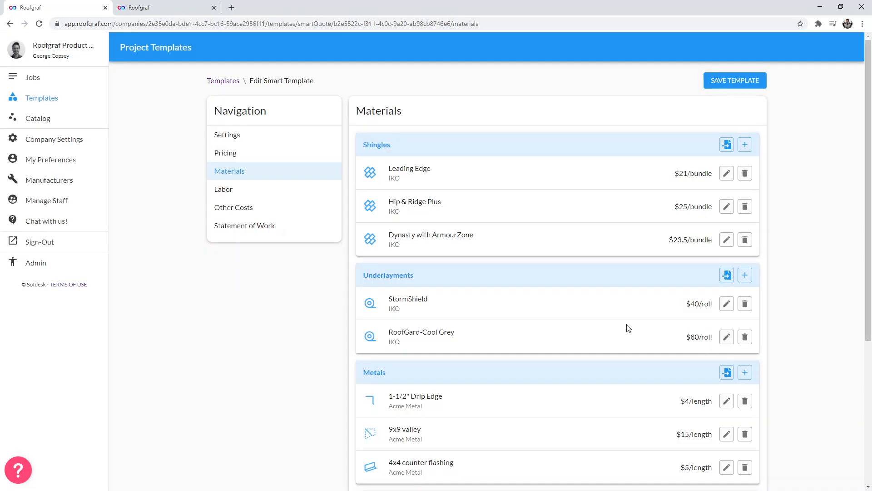
- Review the other costs, labor and statement of work sections, then save the template and return to the templates list
left_click(255, 210)
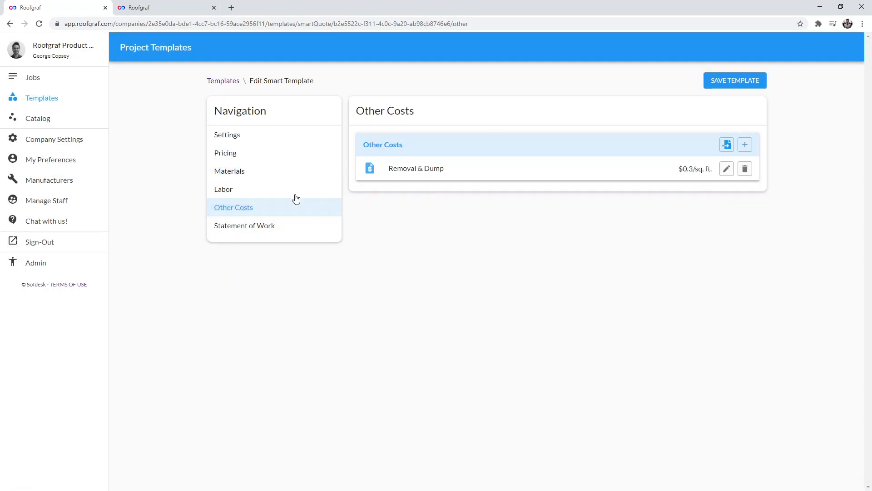
left_click(266, 195)
left_click(251, 224)
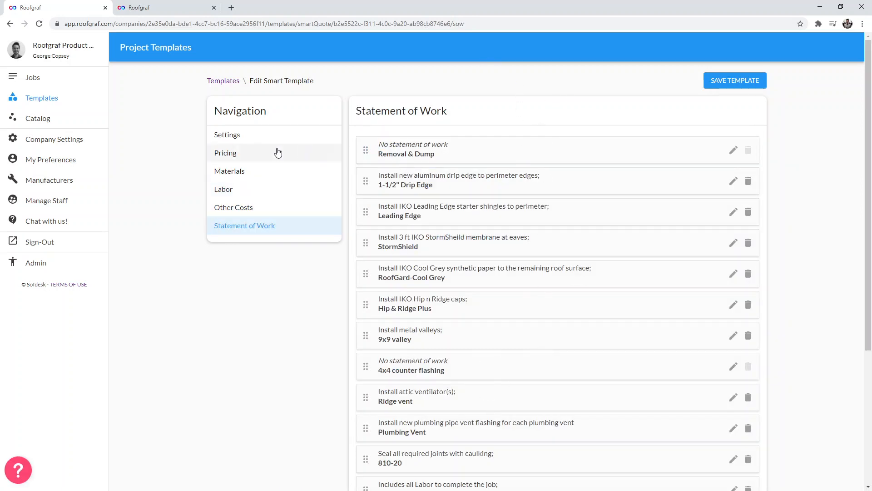
left_click(271, 135)
left_click(750, 81)
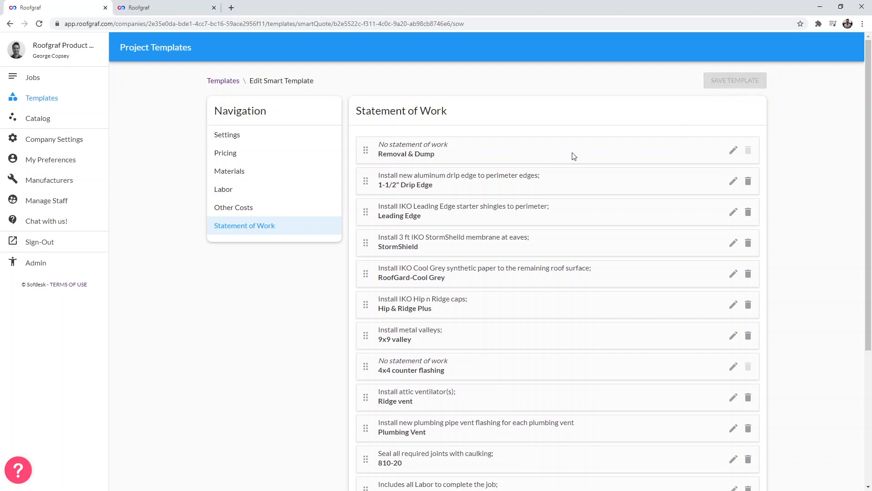
left_click(223, 81)
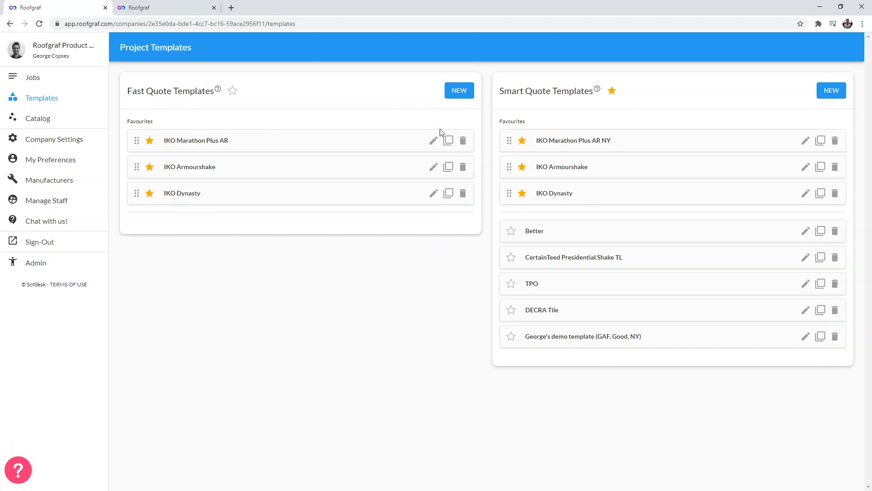
- Start a new Fast Quote template named 'George Demo FastQuote'
left_click(466, 93)
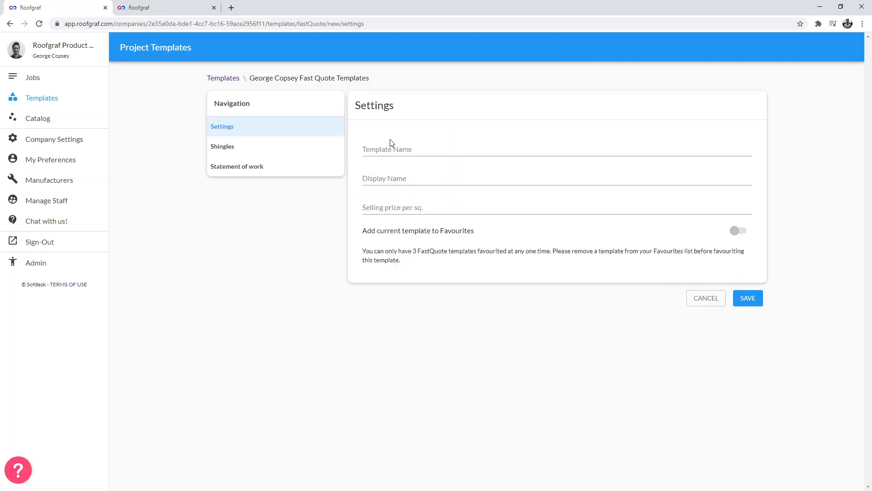
left_click(422, 144)
type("Geor")
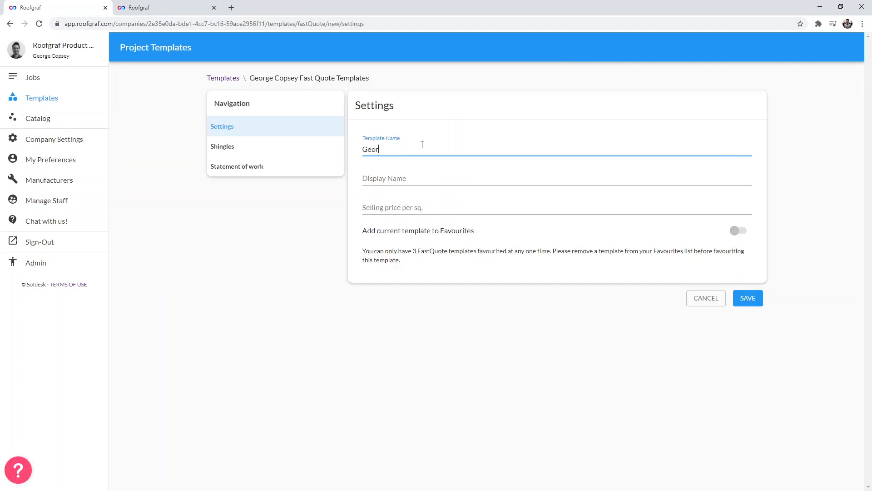
type("ge Demo FastQuote")
key("Tab")
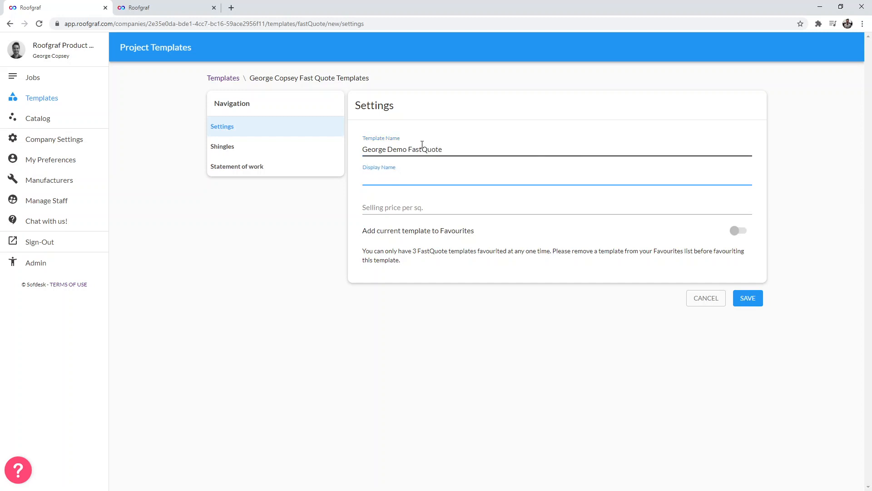
- Set the display name to 'Best roof you'll ever buy' and the selling price per square to 350
type("Best roof you'll ever buy")
left_click(398, 205)
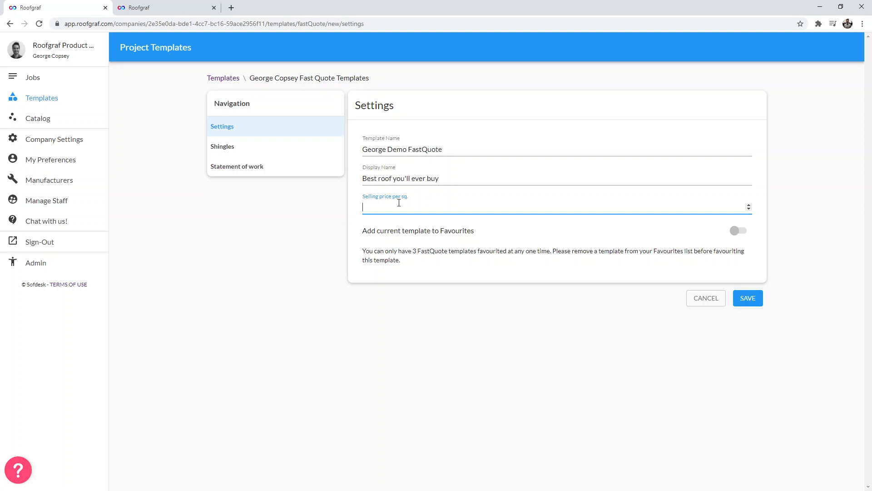
type("350")
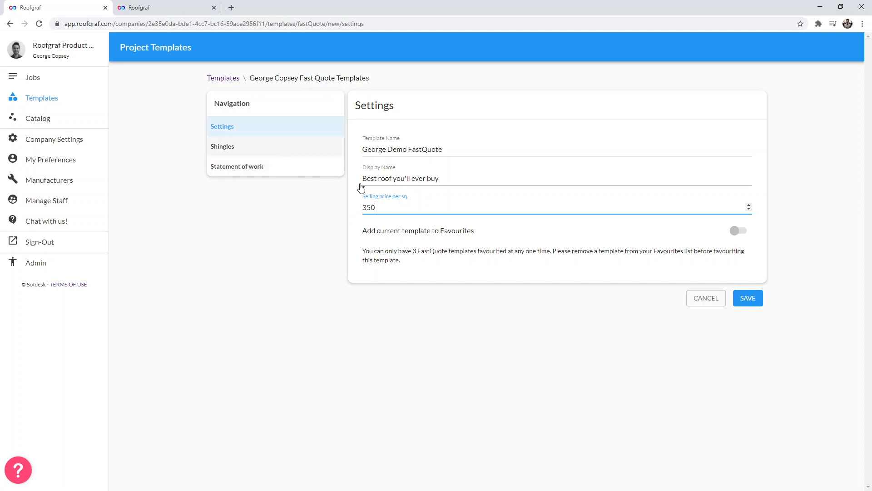
- Choose GAF Timberline HD as the template's shingle and review its colors
left_click(225, 149)
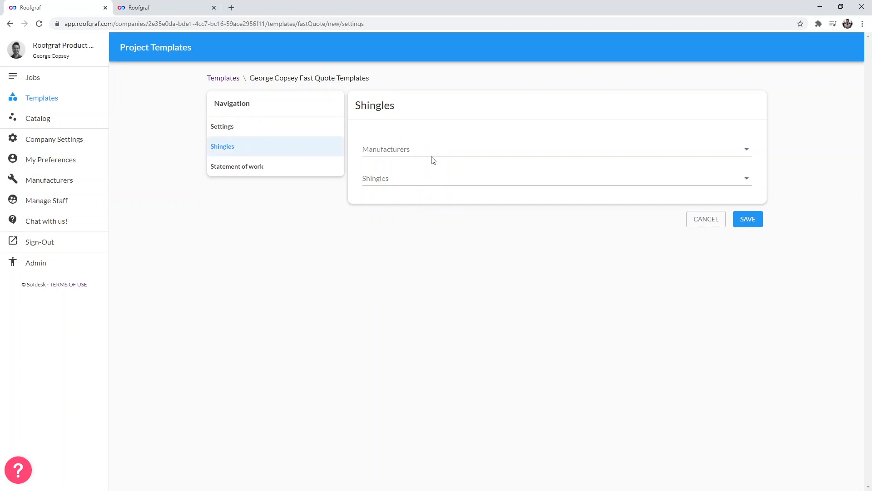
left_click(434, 156)
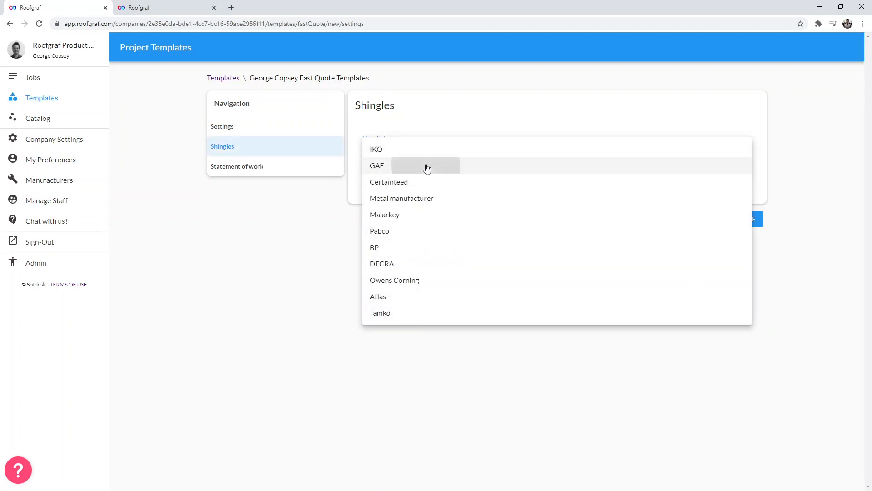
left_click(426, 166)
left_click(424, 176)
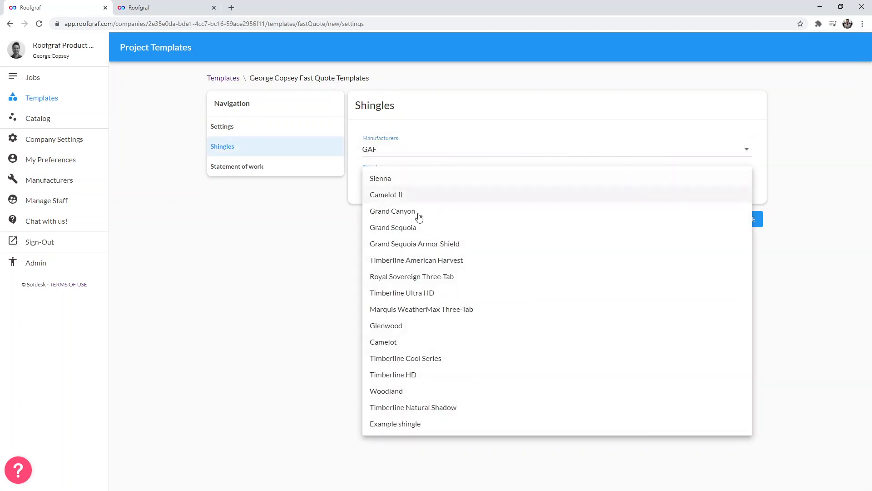
left_click(427, 374)
scroll(298, 267, "down", 8)
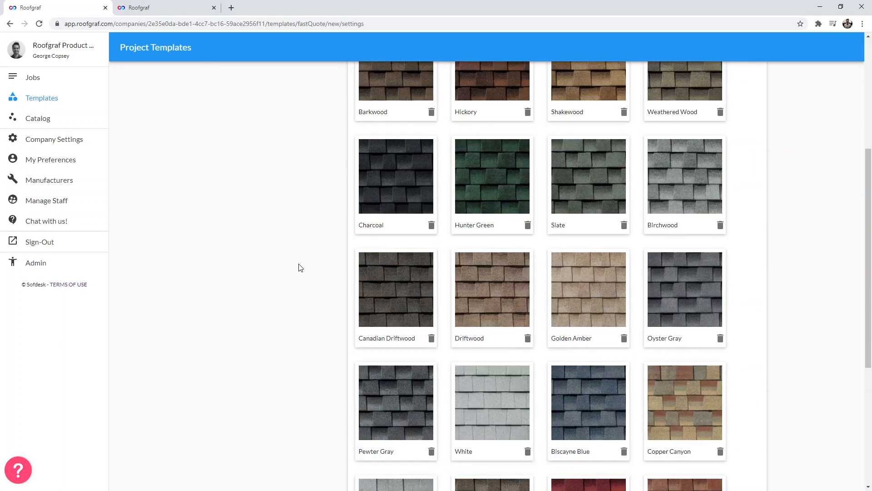
scroll(318, 273, "up", 6)
scroll(676, 355, "down", 8)
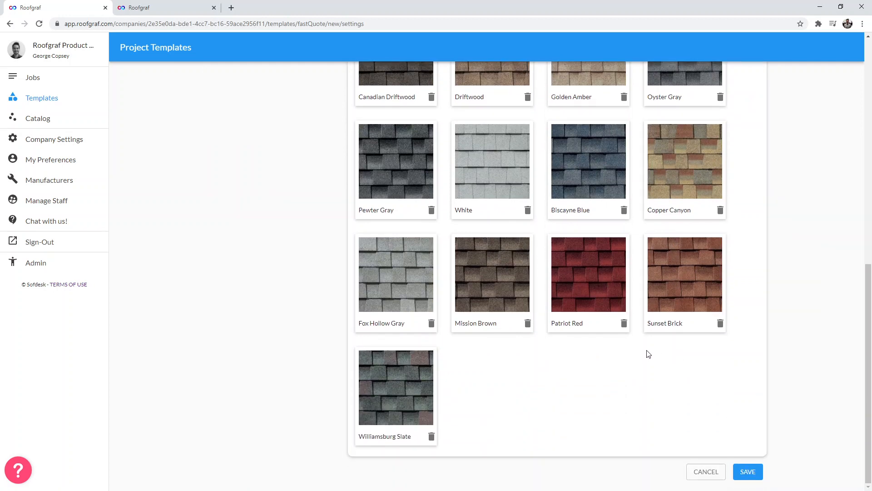
scroll(652, 350, "up", 10)
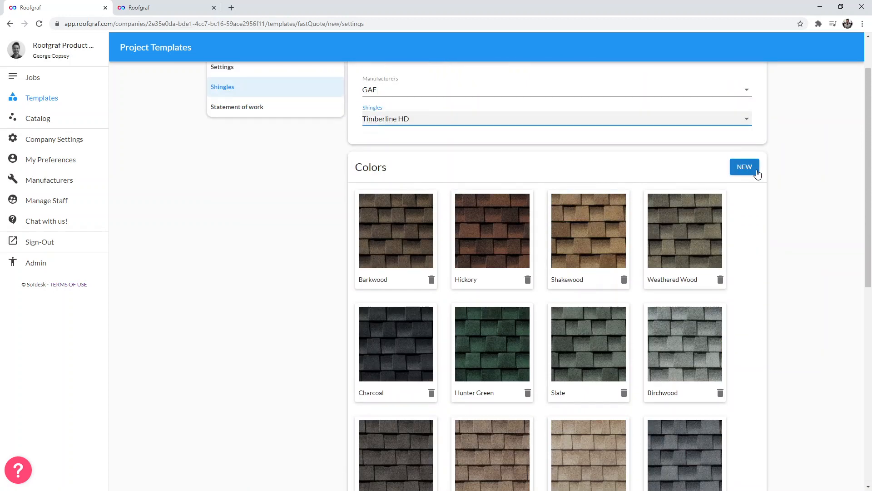
scroll(745, 169, "up", 2)
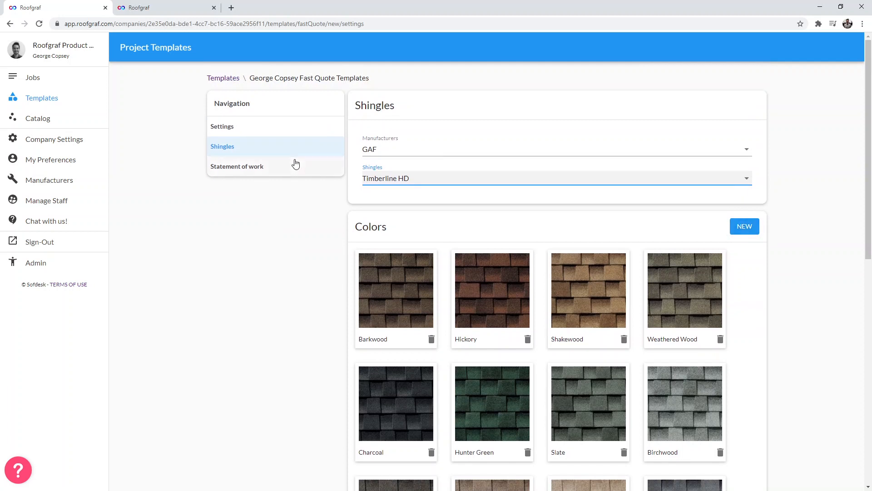
- Add statement of work lines 'Install GAF Timberline HD shingles' and 'Includes all labor'
left_click(244, 166)
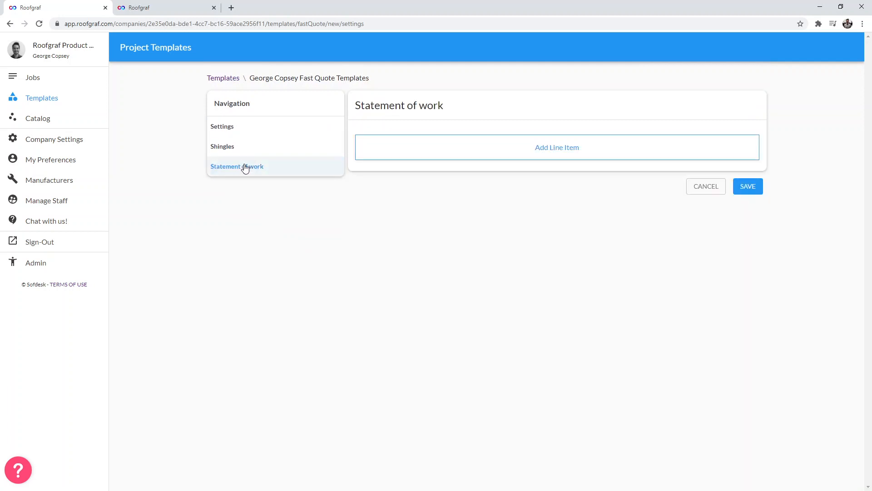
left_click(497, 148)
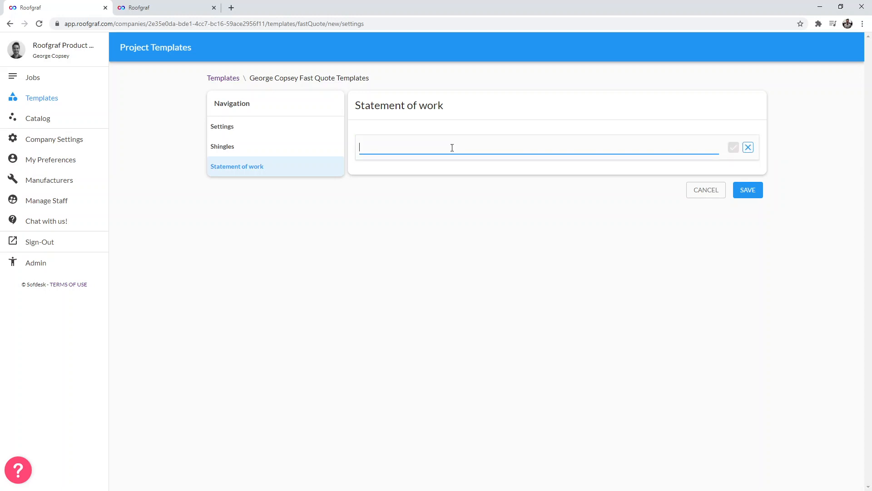
type("Install GAF Timberline HD shingle")
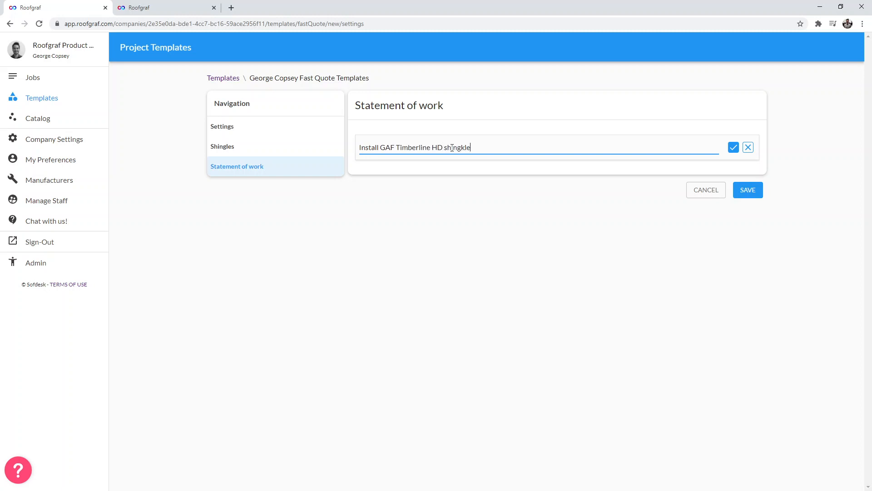
type("s")
left_click(734, 147)
type("Includes all labor")
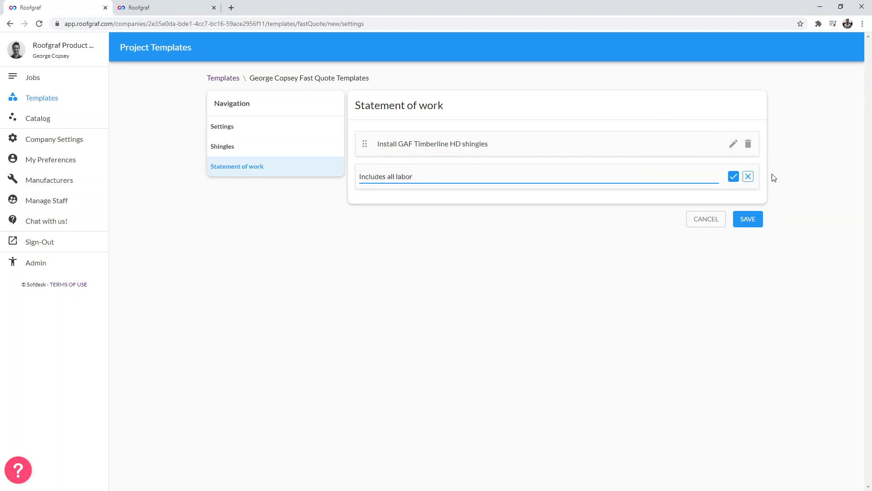
left_click(734, 178)
- Add the line 'We promise to leave you with a smile on your face!' and save the Fast Quote template
type("W")
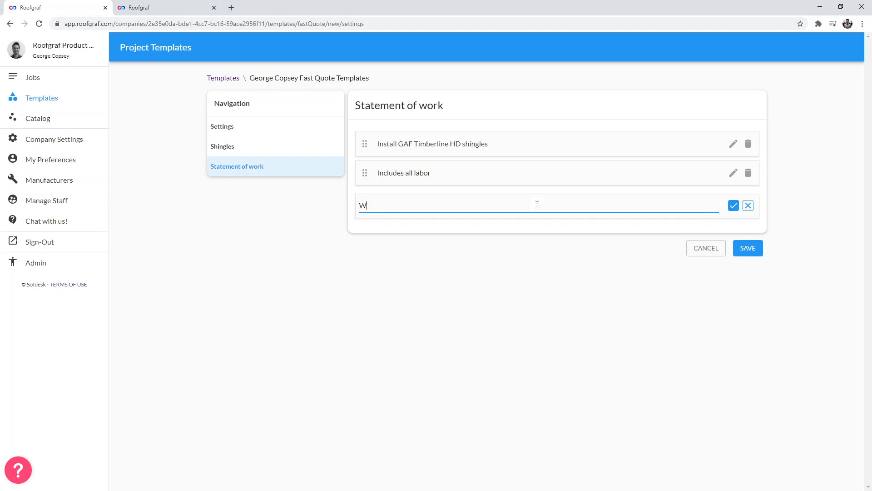
type("e promise to leave you")
key("BackSpace")
key("BackSpace")
key("BackSpace")
type("you with a smile on ")
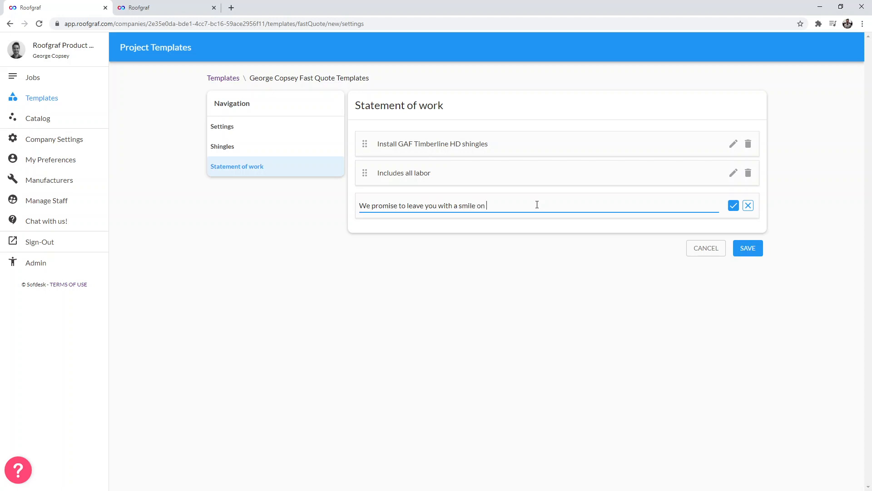
type("your face!")
left_click(733, 205)
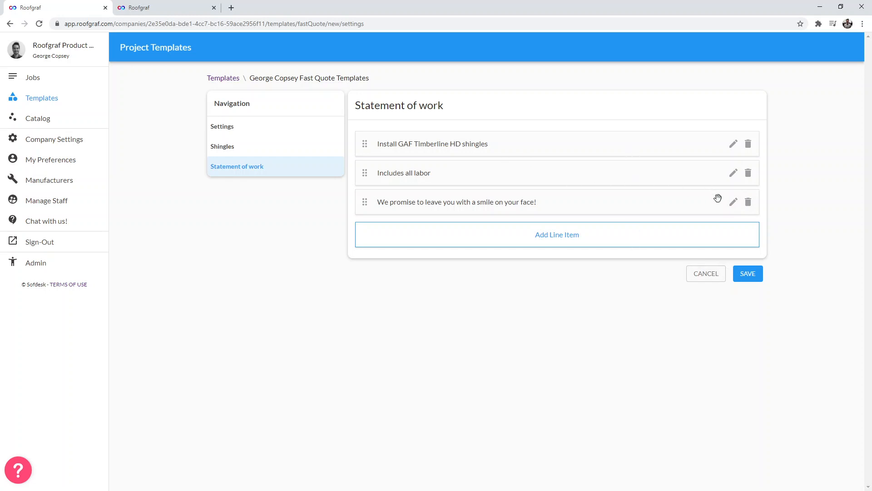
left_click(748, 273)
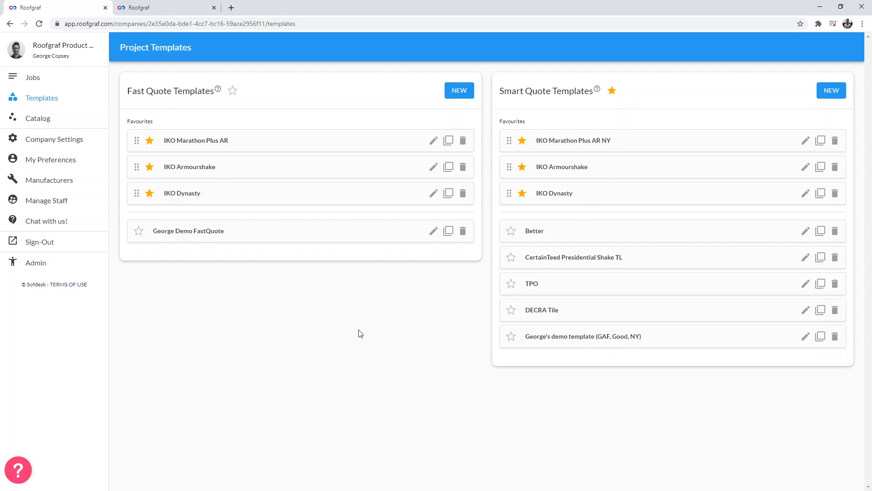
triple_click(522, 91)
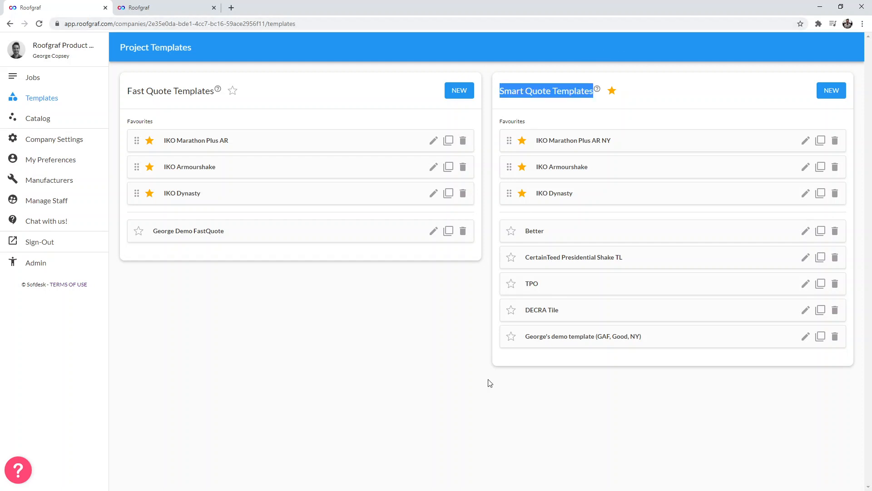